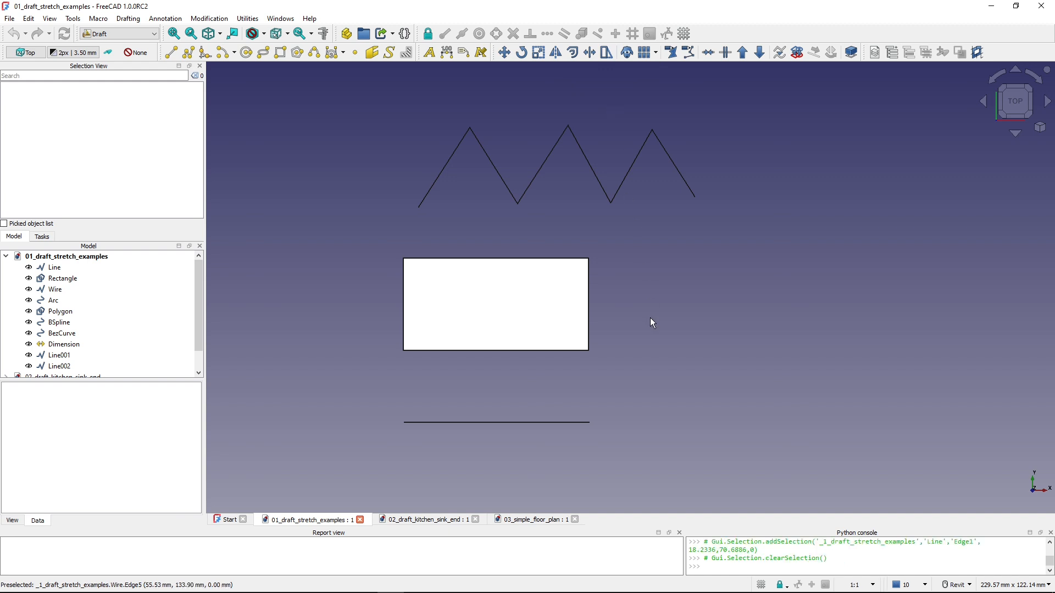
- Stretch the right end of the horizontal line below the rectangle outward by 20 mm, constrained to the X axis
{"action": "left_click", "coordinate": [514, 426]}
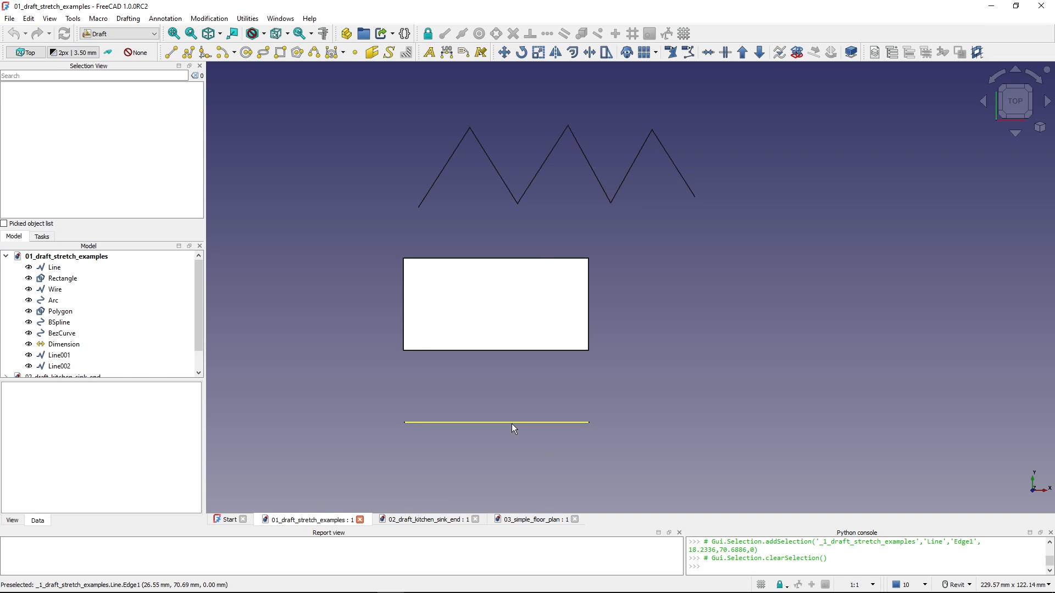
{"action": "left_click", "coordinate": [512, 423]}
{"action": "key", "text": "ctrl"}
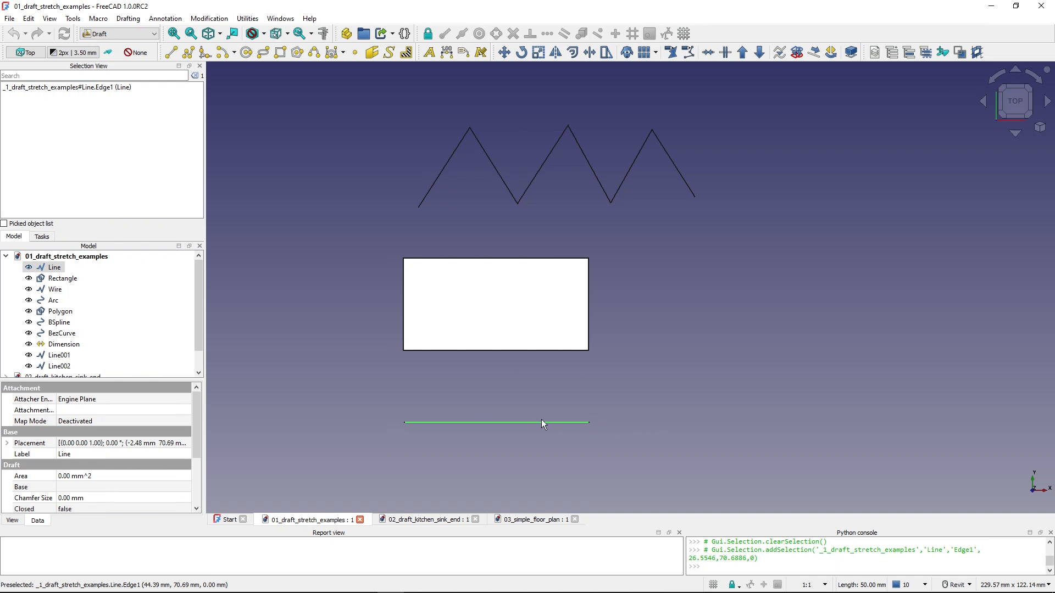
{"action": "left_click", "coordinate": [607, 55]}
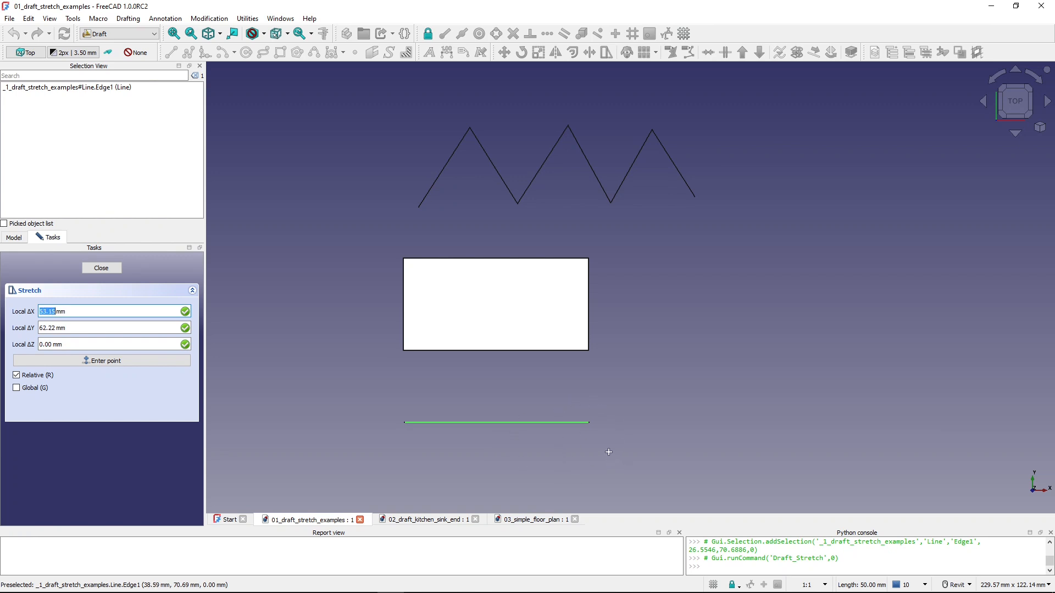
{"action": "left_click", "coordinate": [541, 396]}
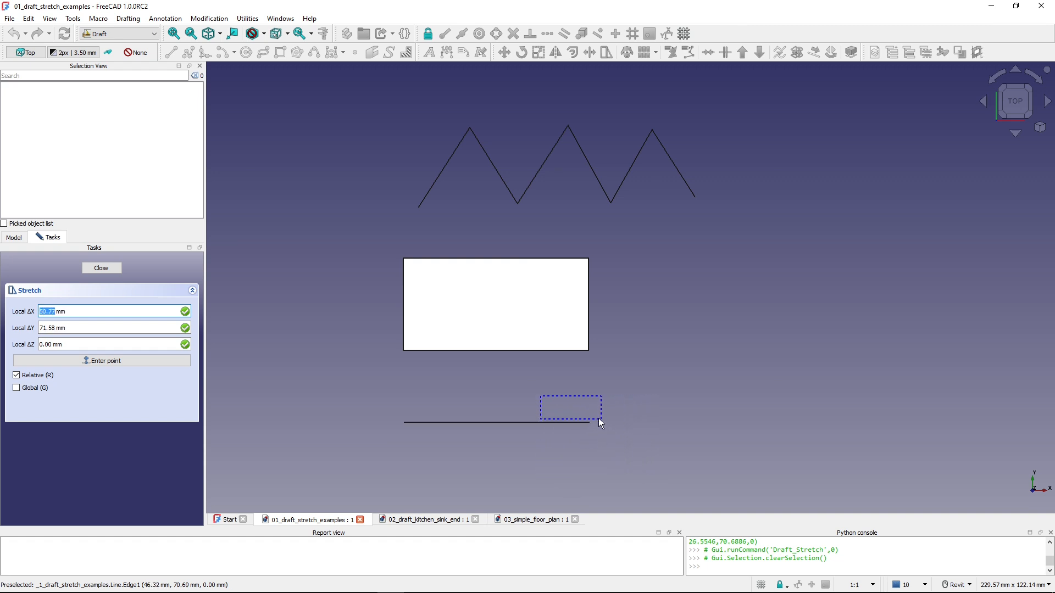
{"action": "left_click", "coordinate": [657, 473]}
{"action": "left_click", "coordinate": [632, 390]}
{"action": "key", "text": "x"}
{"action": "key", "text": "x"}
{"action": "key", "text": "x"}
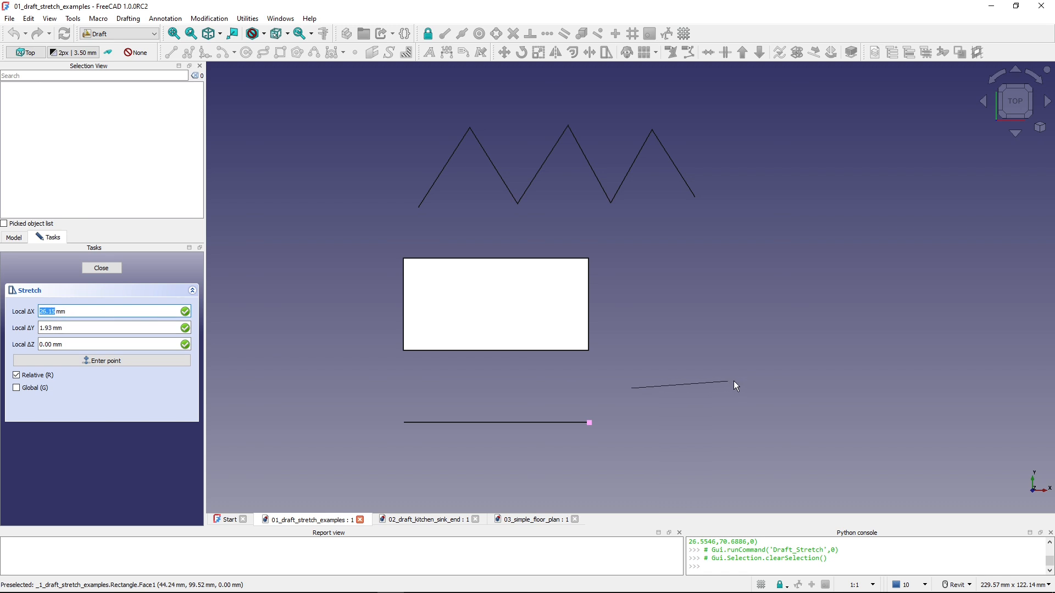
{"action": "key", "text": "x"}
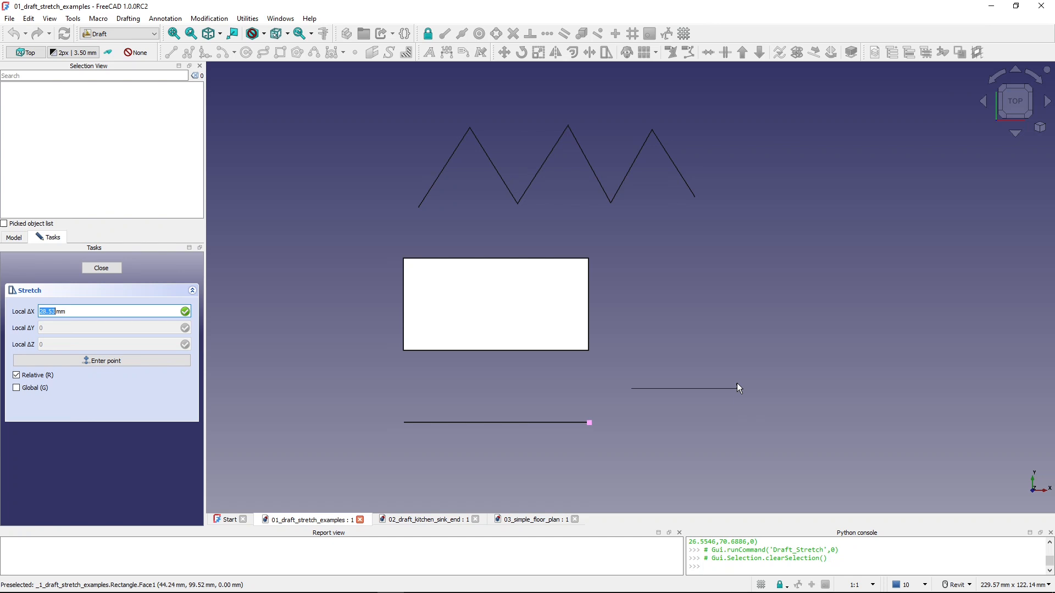
{"action": "type", "text": "20"}
{"action": "key", "text": "Return"}
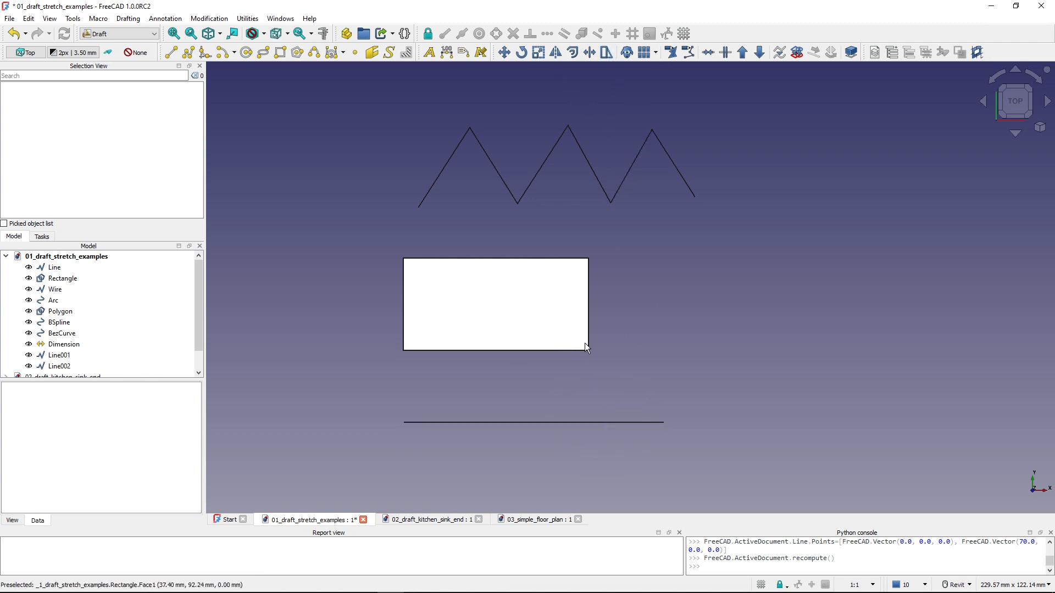
- Stretch the right end of the horizontal line by -20 mm along the X axis to shorten it
{"action": "left_click", "coordinate": [607, 53]}
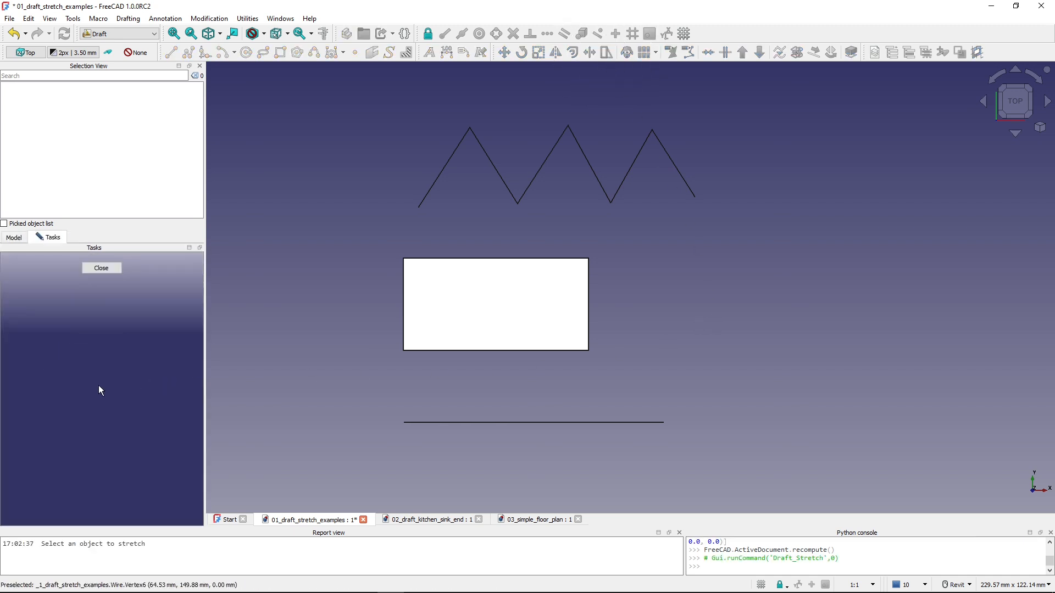
{"action": "key", "text": "ctrl"}
{"action": "left_click", "coordinate": [598, 422]}
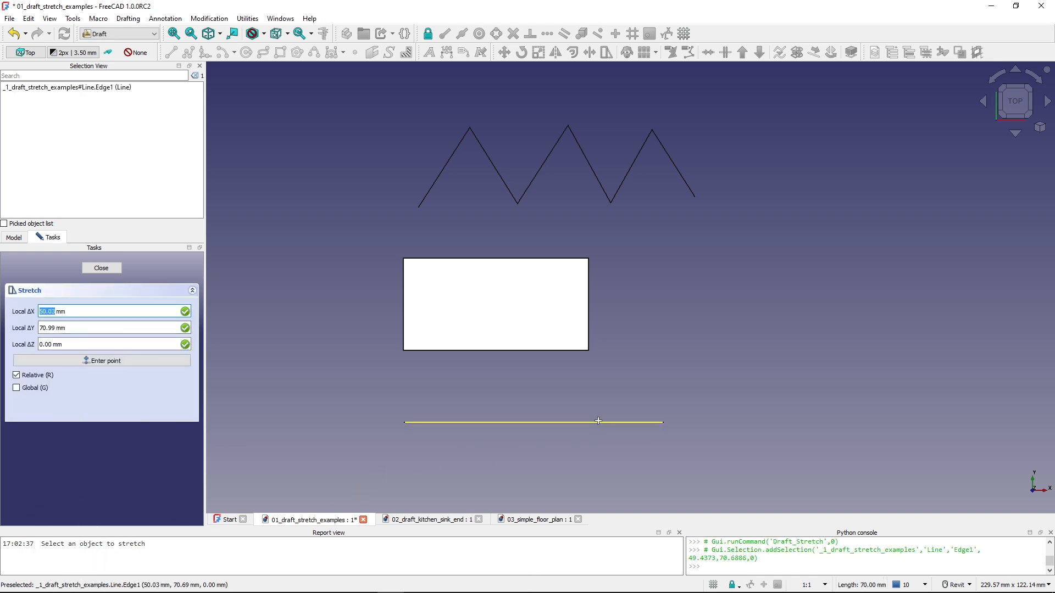
{"action": "left_click", "coordinate": [816, 358]}
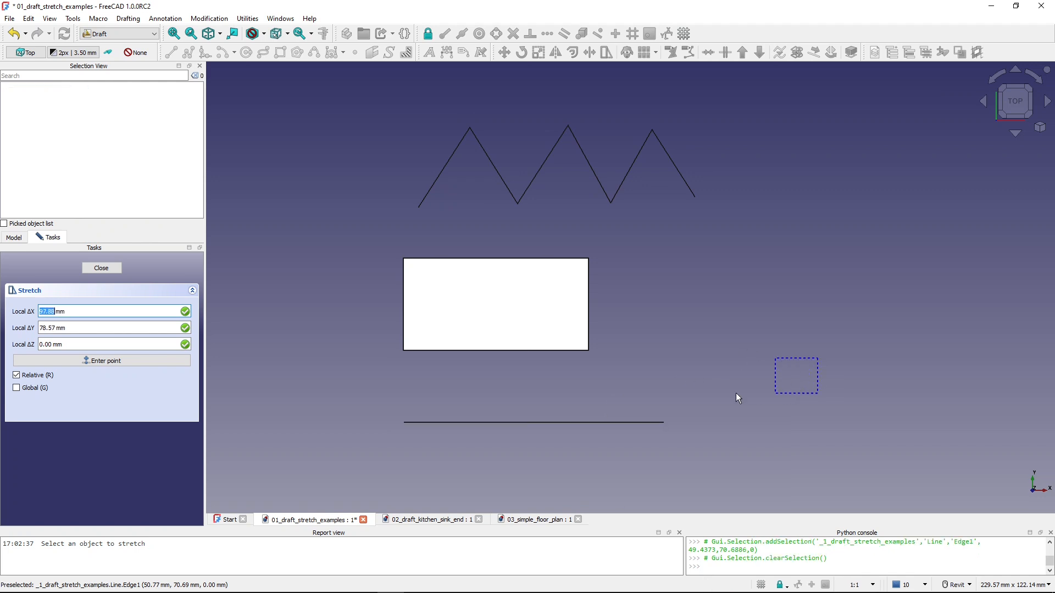
{"action": "left_click", "coordinate": [628, 464]}
{"action": "left_click", "coordinate": [808, 350]}
{"action": "key", "text": "x"}
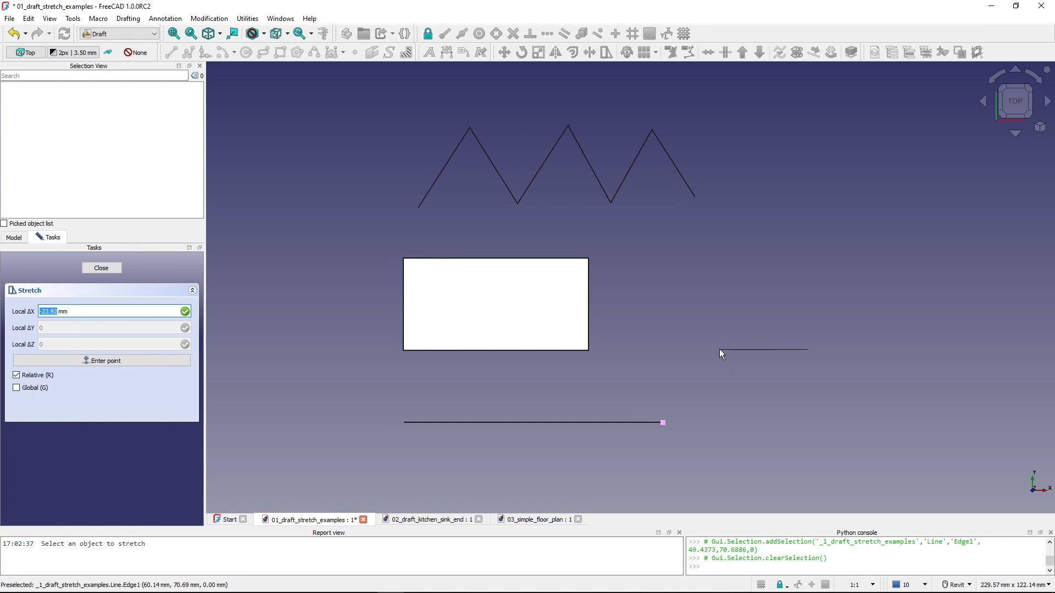
{"action": "type", "text": "-20"}
{"action": "key", "text": "Return"}
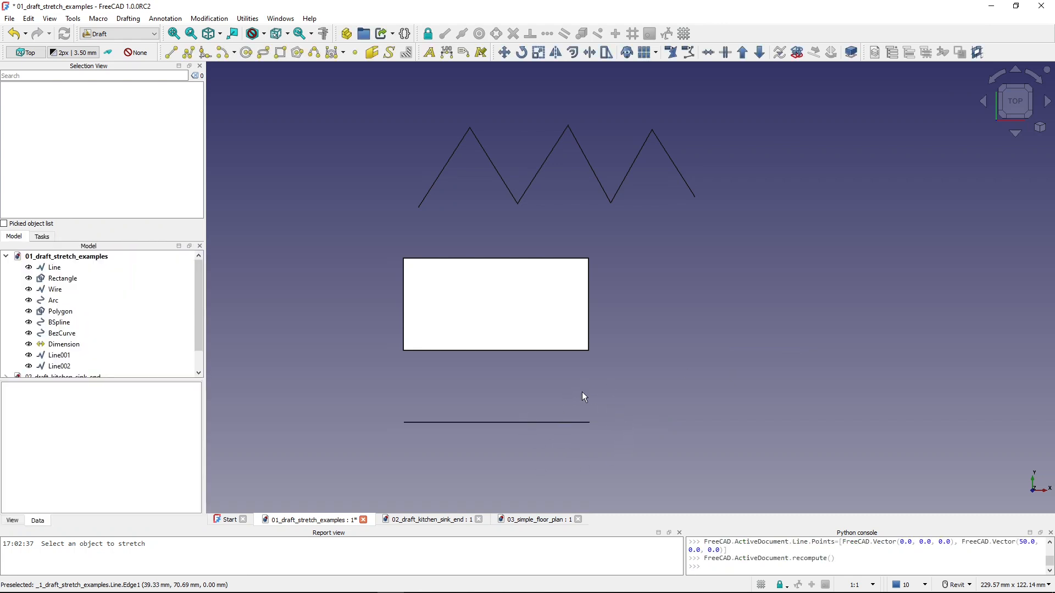
- Stretch the rectangle's two right-hand corners by 30 mm along the X axis
{"action": "left_click", "coordinate": [573, 425]}
{"action": "left_click", "coordinate": [569, 350]}
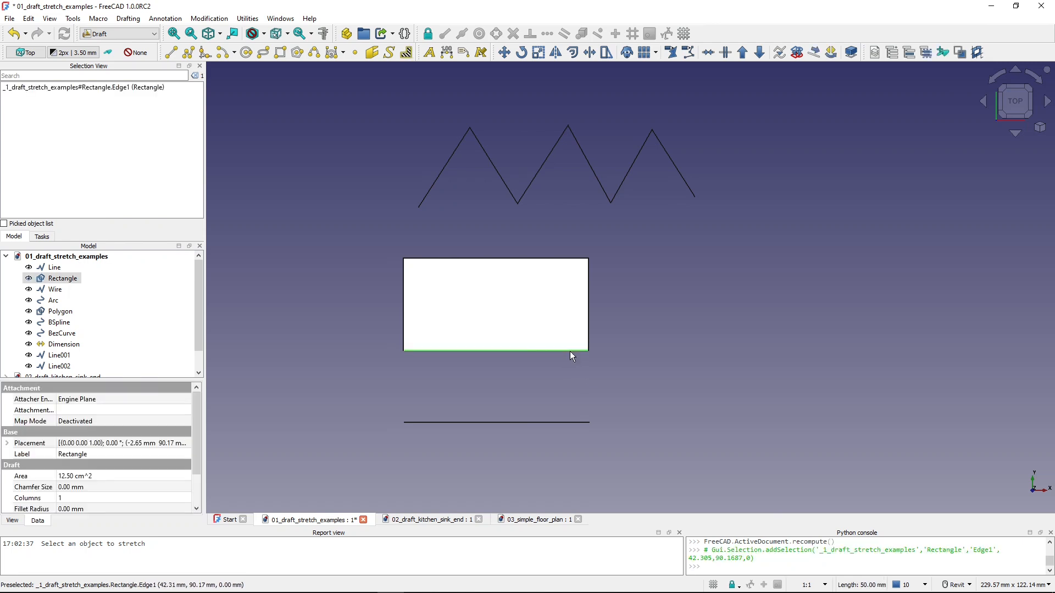
{"action": "left_click", "coordinate": [607, 54]}
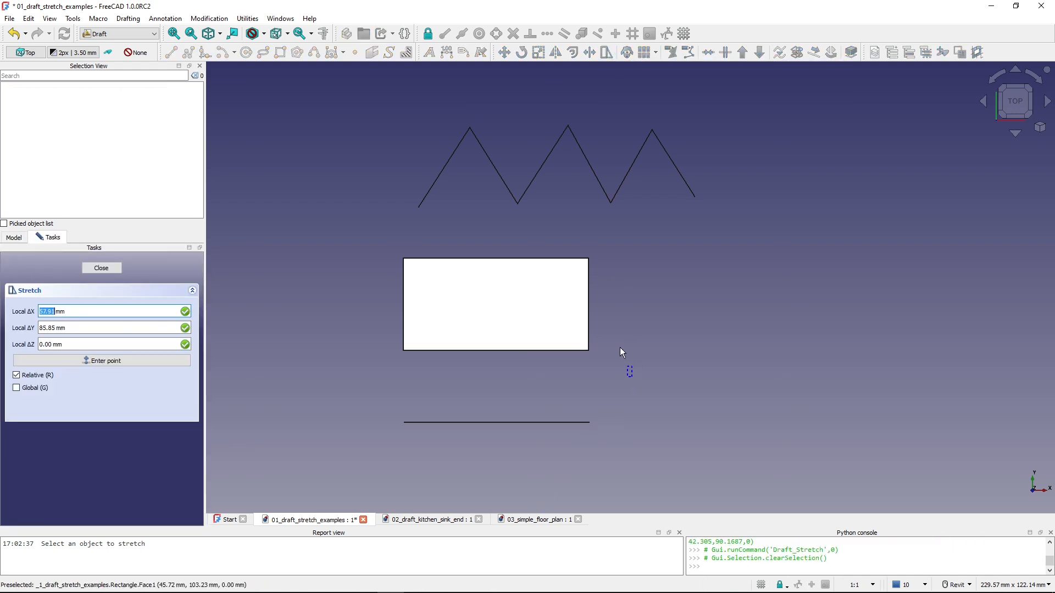
{"action": "left_click", "coordinate": [542, 235]}
{"action": "left_click", "coordinate": [688, 268]}
{"action": "key", "text": "x"}
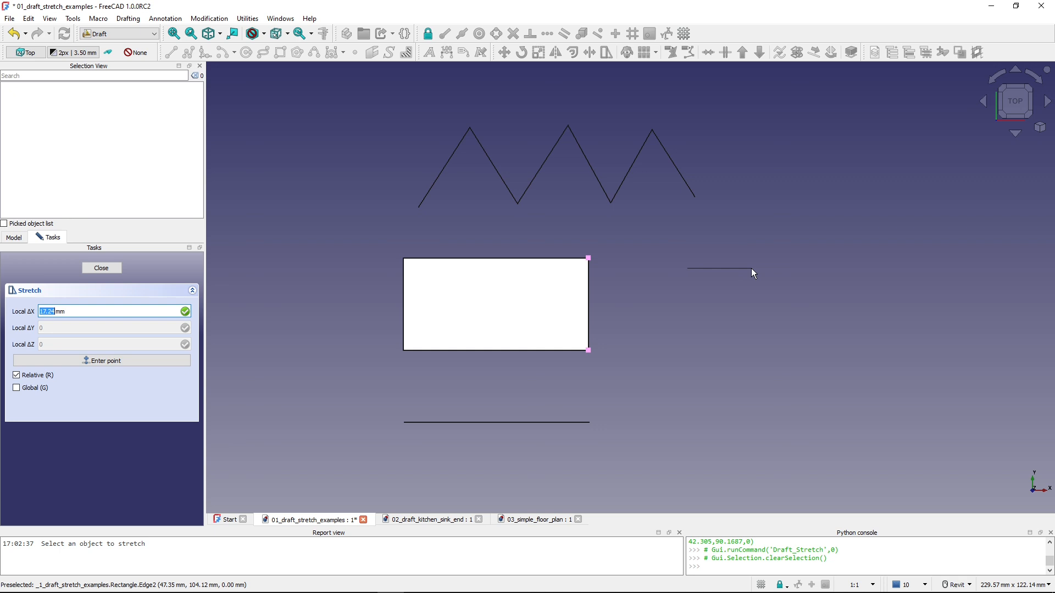
{"action": "type", "text": "30"}
{"action": "key", "text": "Return"}
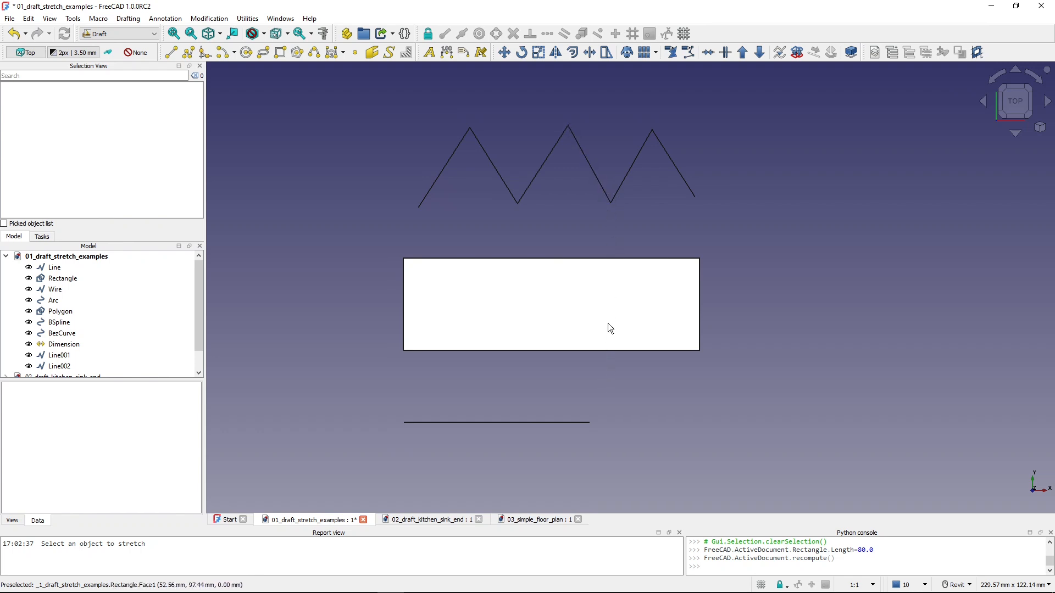
- With endpoint and midpoint snapping enabled, stretch the rectangle's right edge from its midpoint along X to align with the zigzag wire's second valley
{"action": "left_click", "coordinate": [613, 259]}
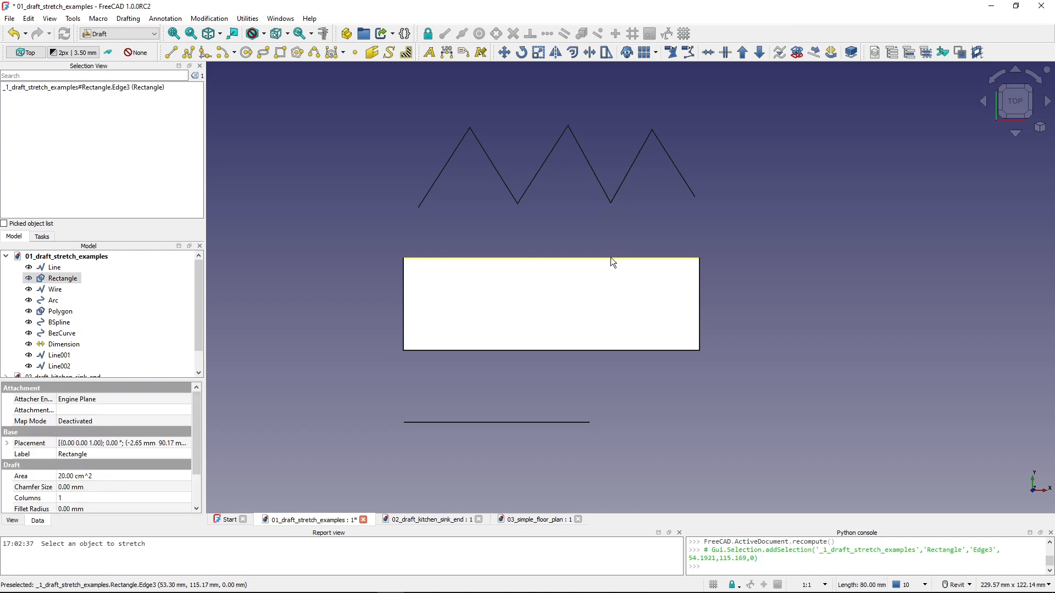
{"action": "left_click", "coordinate": [607, 52]}
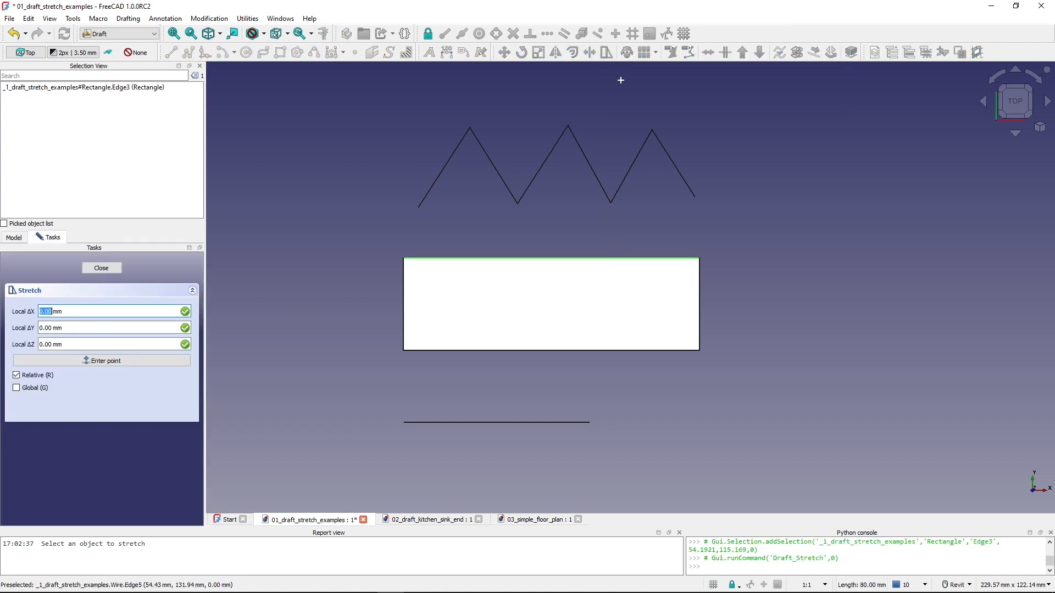
{"action": "left_click", "coordinate": [723, 376]}
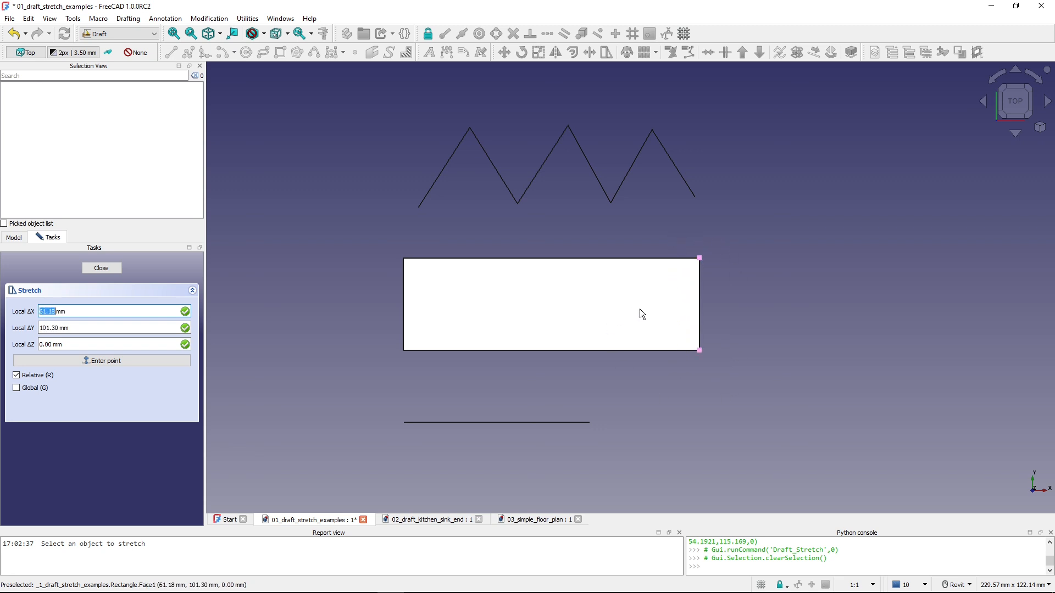
{"action": "left_click", "coordinate": [428, 36]}
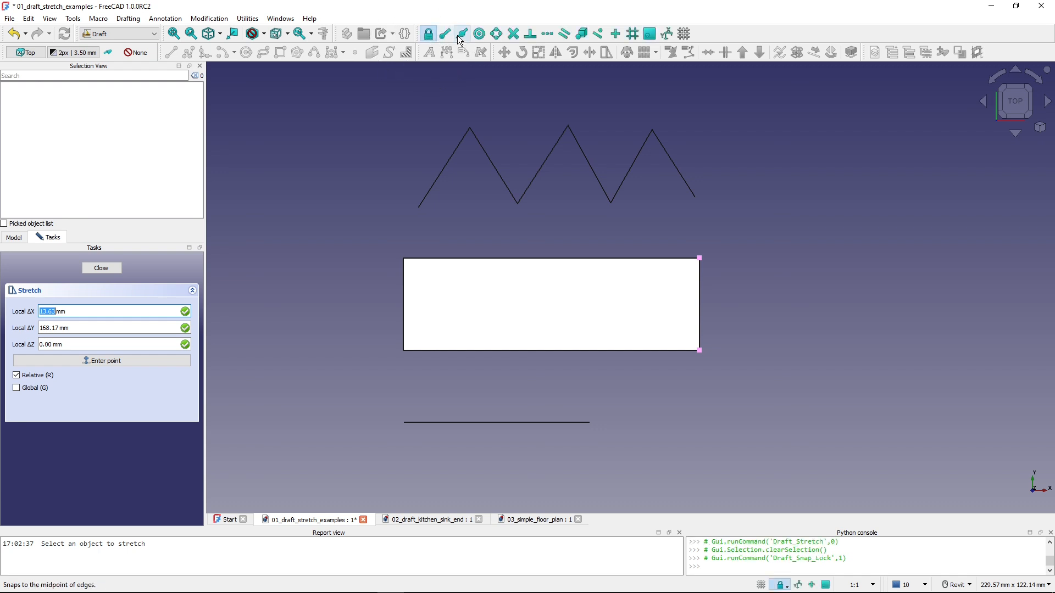
{"action": "left_click", "coordinate": [462, 33]}
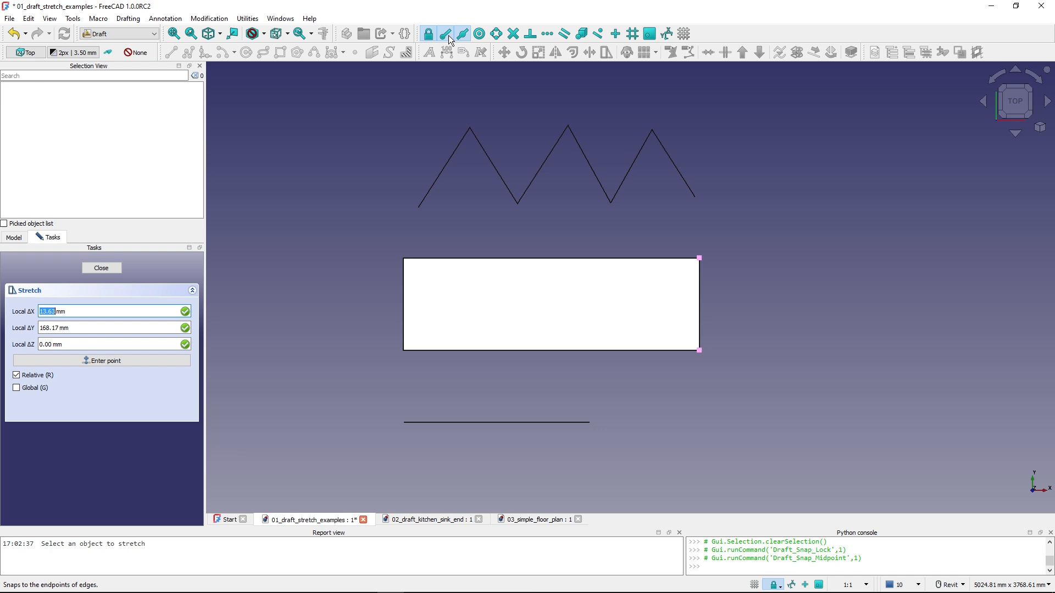
{"action": "left_click", "coordinate": [446, 36]}
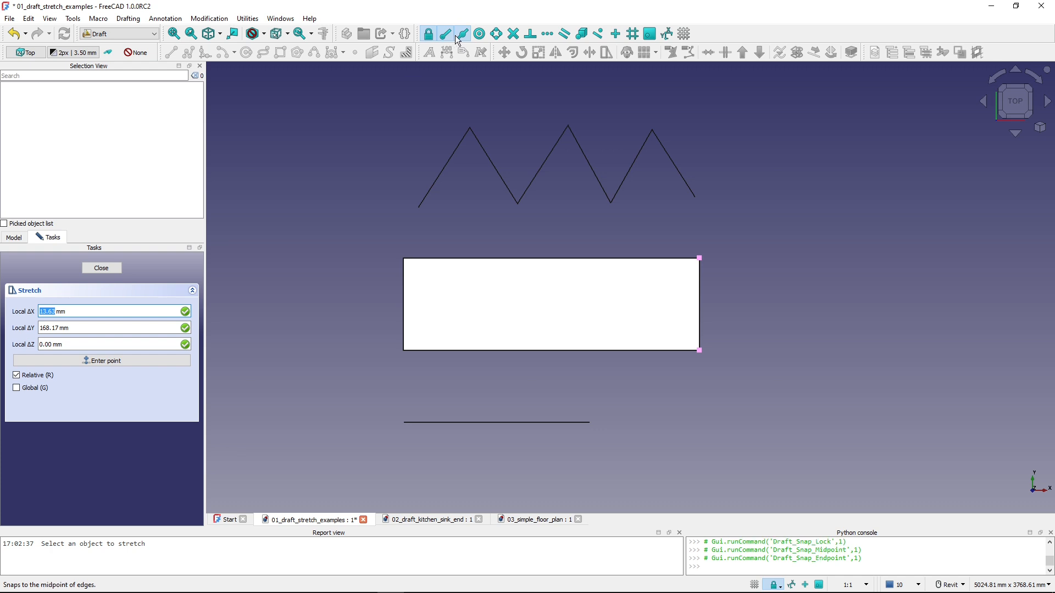
{"action": "left_click", "coordinate": [699, 303]}
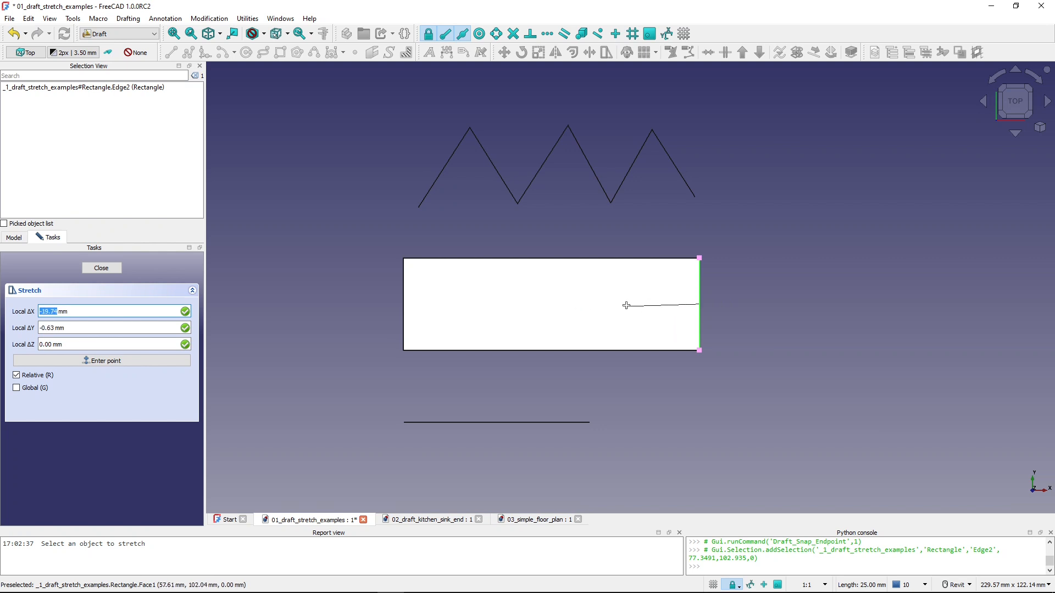
{"action": "key", "text": "x"}
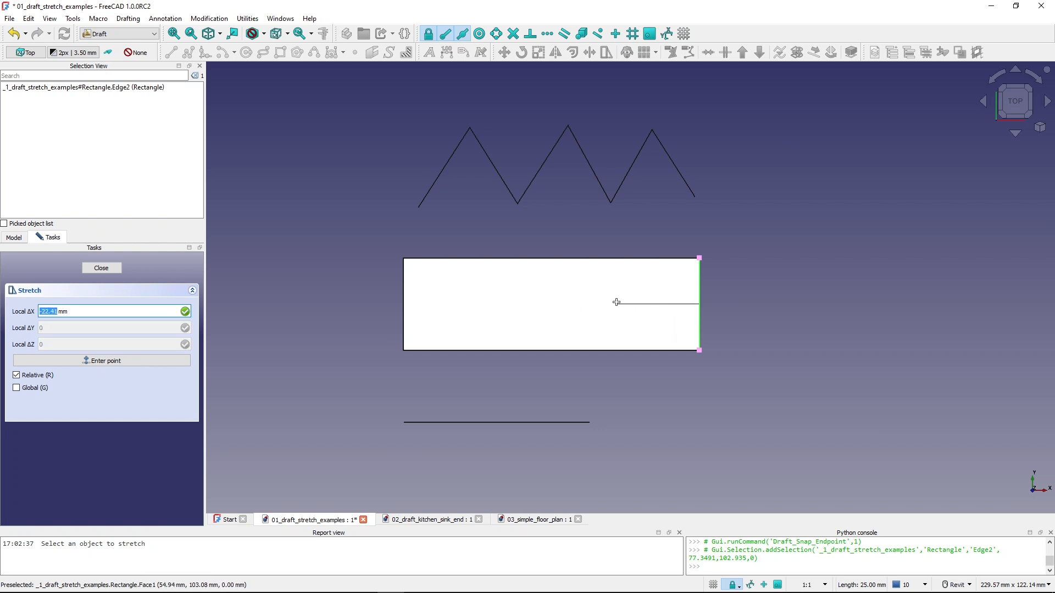
{"action": "left_click", "coordinate": [611, 204]}
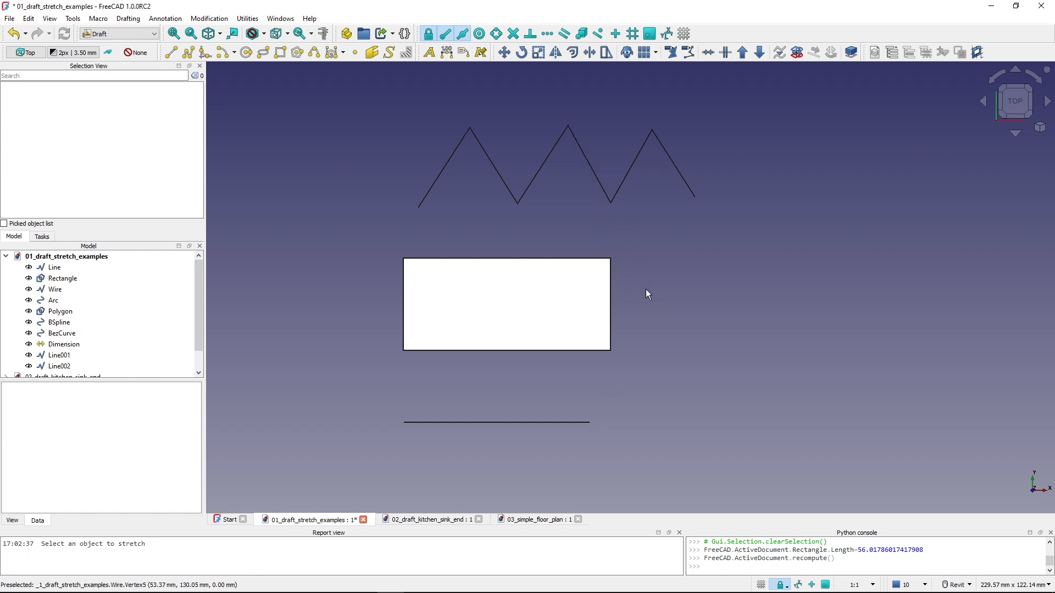
- Try stretching the rectangle's right edge diagonally downward and outward from its midpoint without an axis constraint, and undo the stretch
{"action": "key", "text": "ctrl+z"}
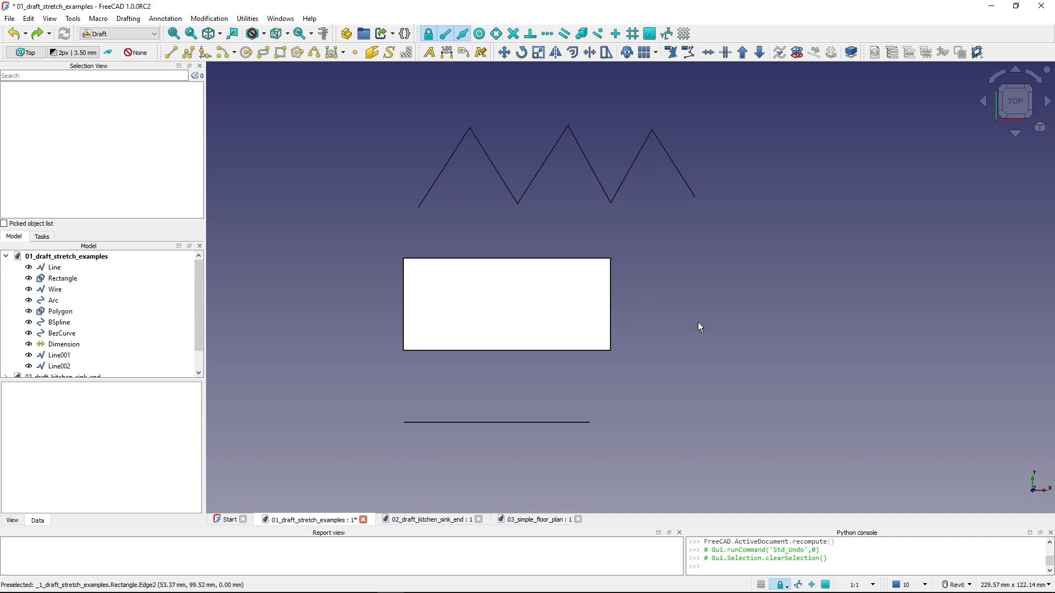
{"action": "left_click", "coordinate": [610, 322]}
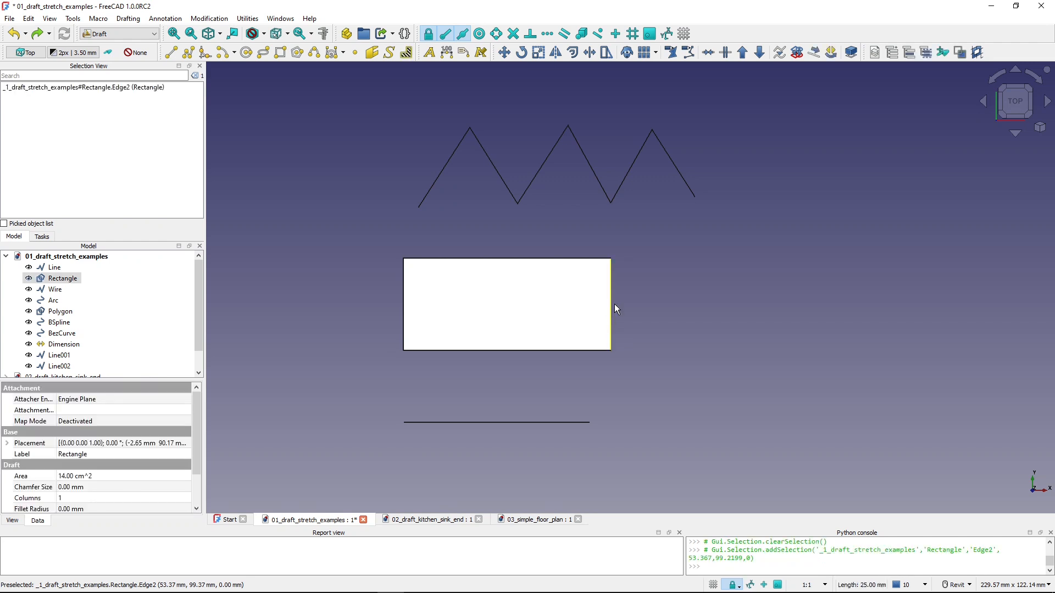
{"action": "left_click", "coordinate": [606, 53]}
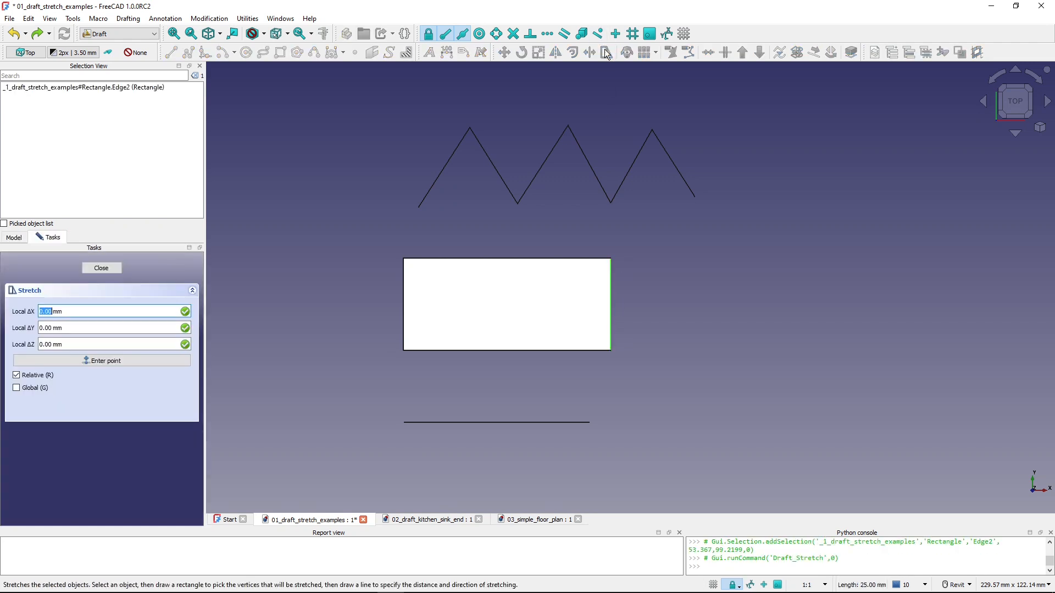
{"action": "left_click", "coordinate": [636, 370]}
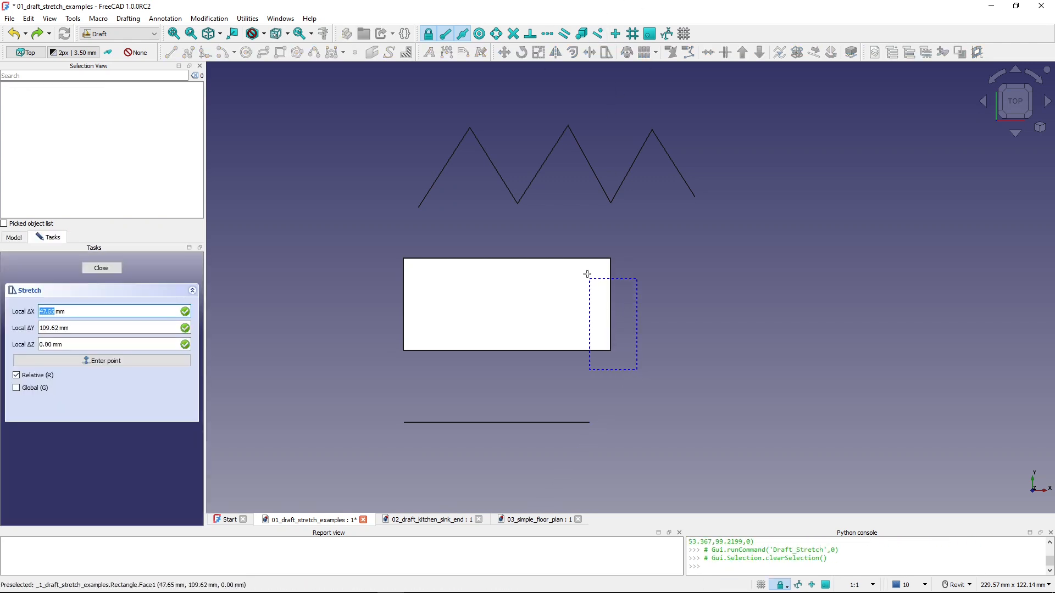
{"action": "left_click", "coordinate": [559, 241]}
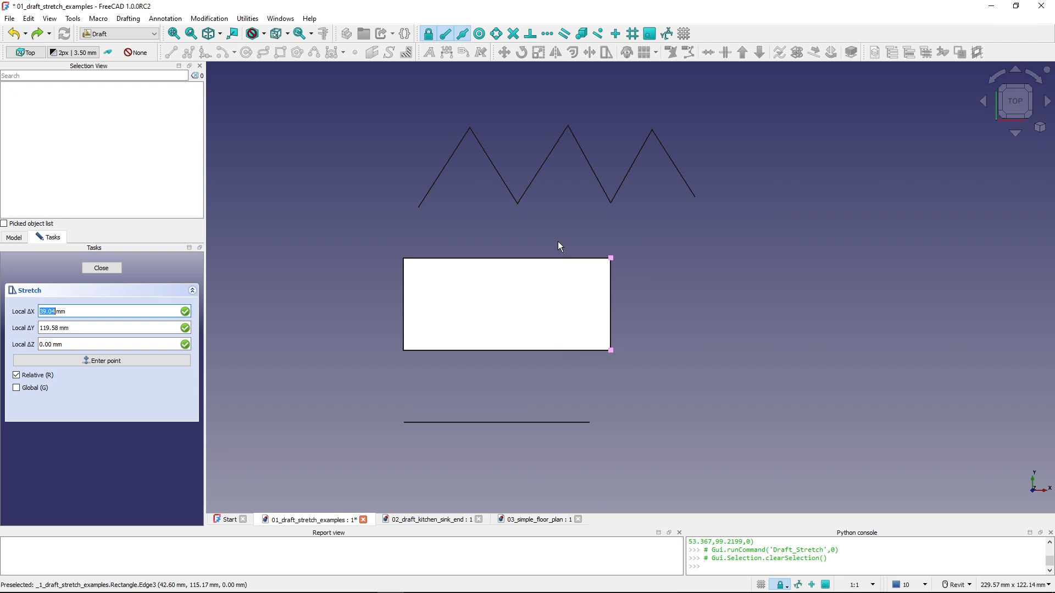
{"action": "left_click", "coordinate": [609, 304]}
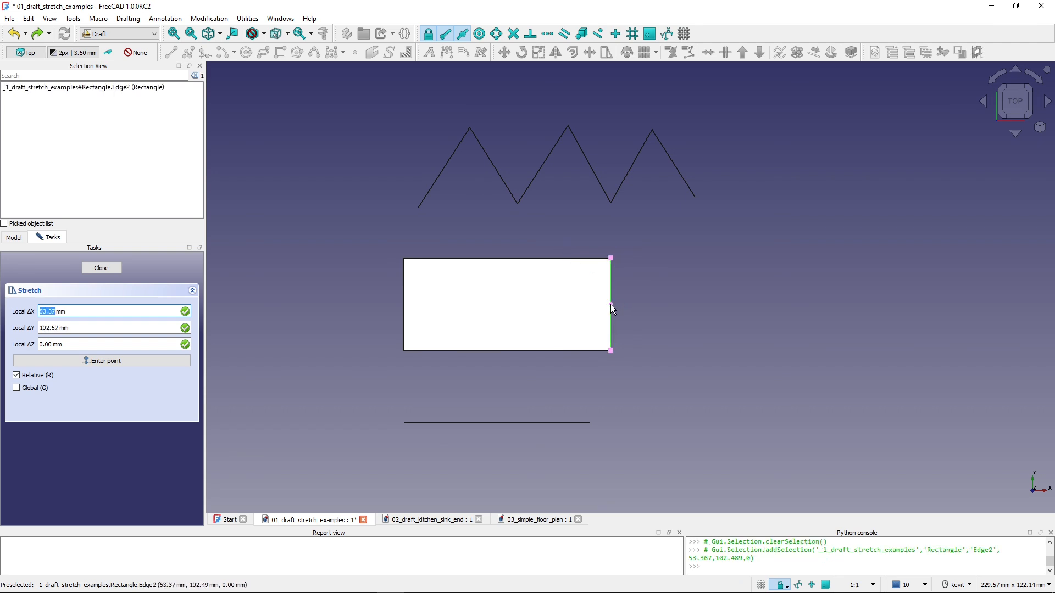
{"action": "left_click", "coordinate": [675, 386]}
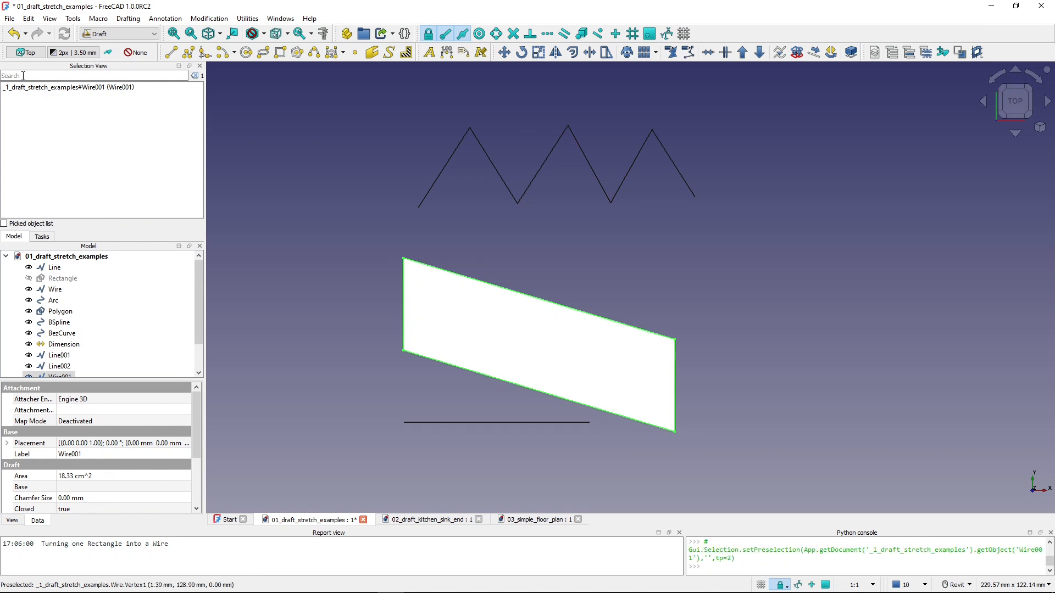
{"action": "left_click", "coordinate": [17, 35]}
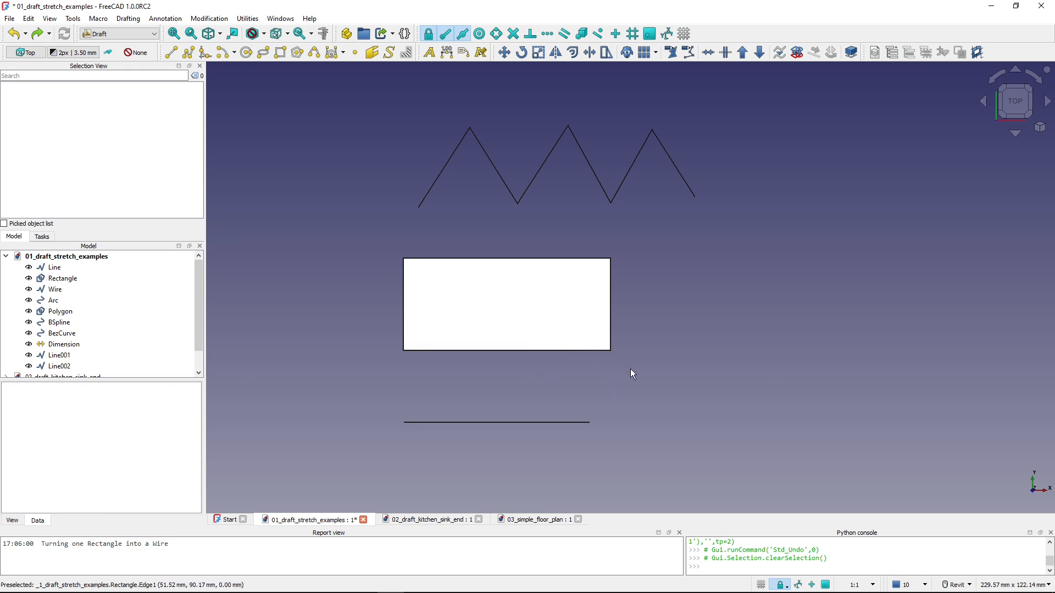
- Stretch the right-hand corners of the rectangle and the right end of the horizontal line together by 30 mm along the X axis
{"action": "left_click", "coordinate": [589, 349]}
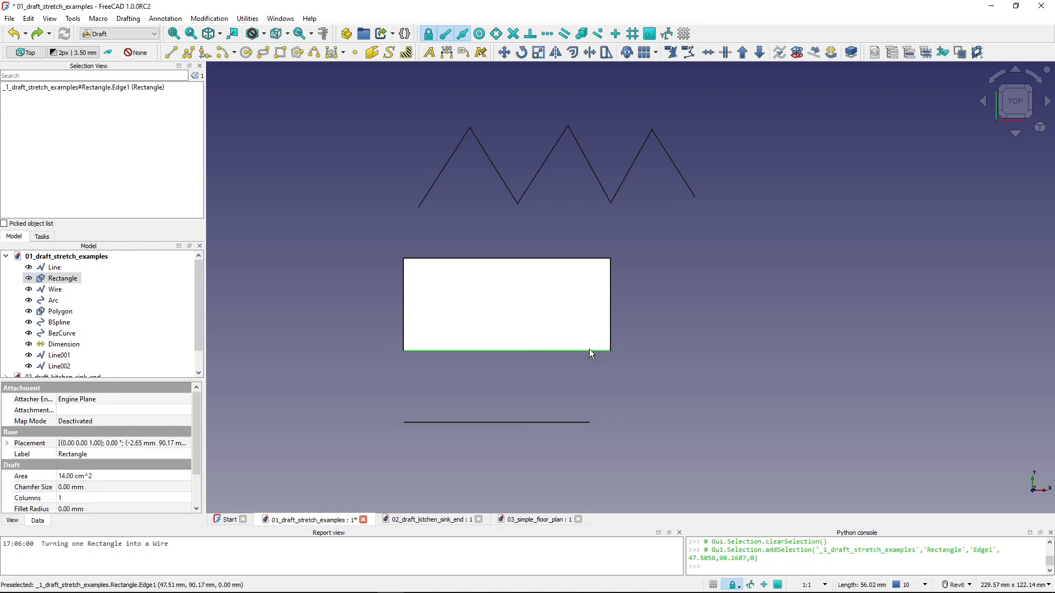
{"action": "left_click", "coordinate": [563, 423], "text": "ctrl"}
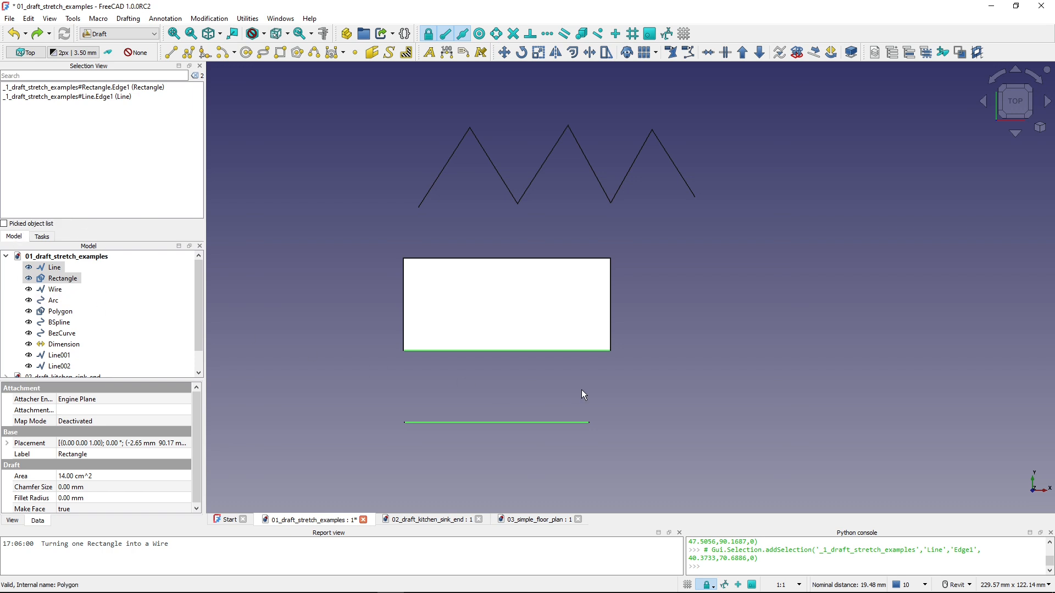
{"action": "left_click", "coordinate": [606, 53]}
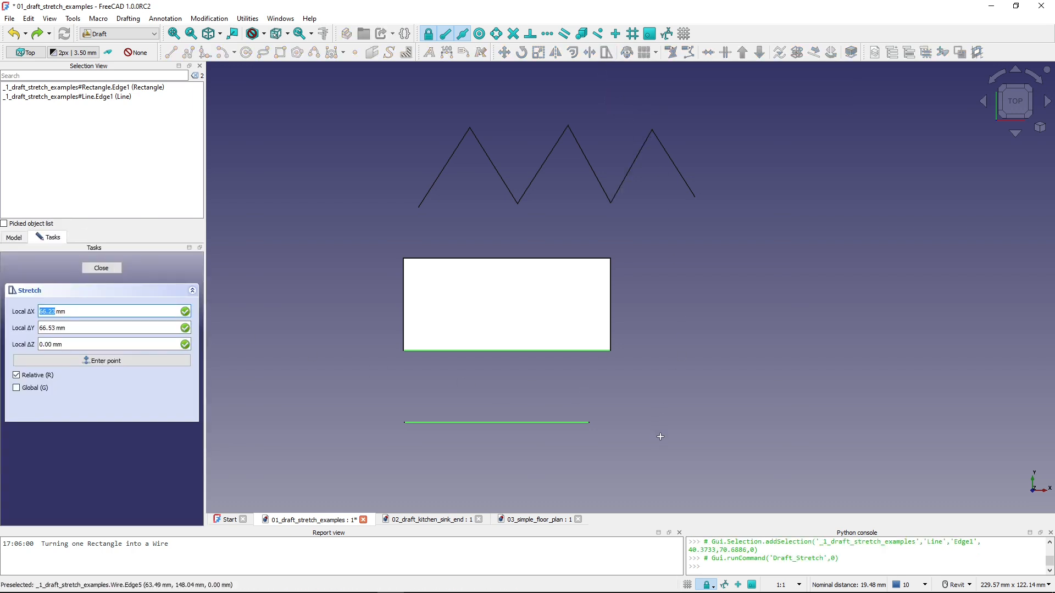
{"action": "left_click", "coordinate": [668, 452]}
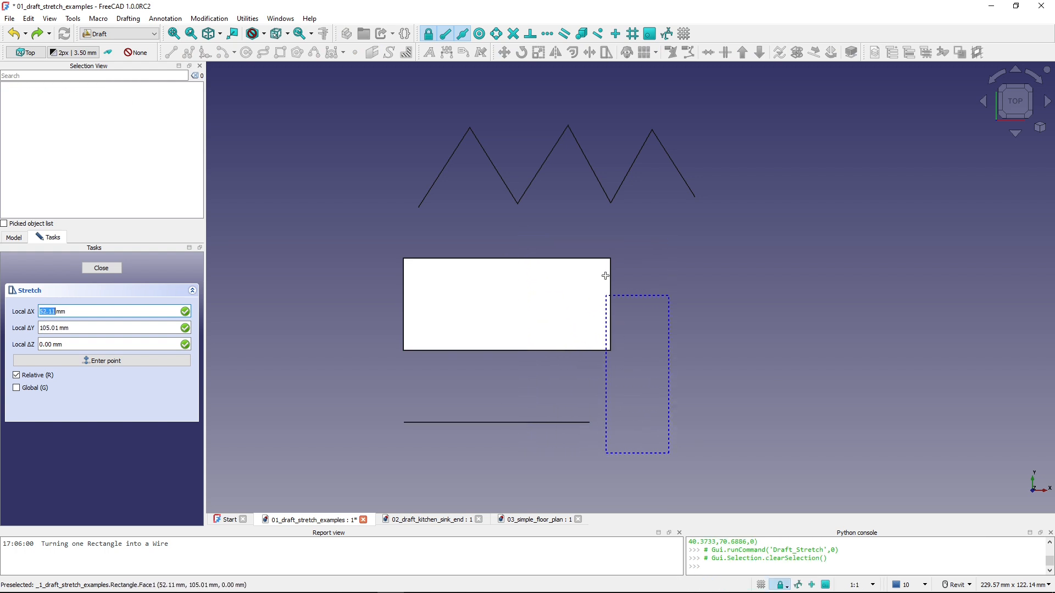
{"action": "left_click", "coordinate": [522, 242]}
{"action": "left_click", "coordinate": [677, 320]}
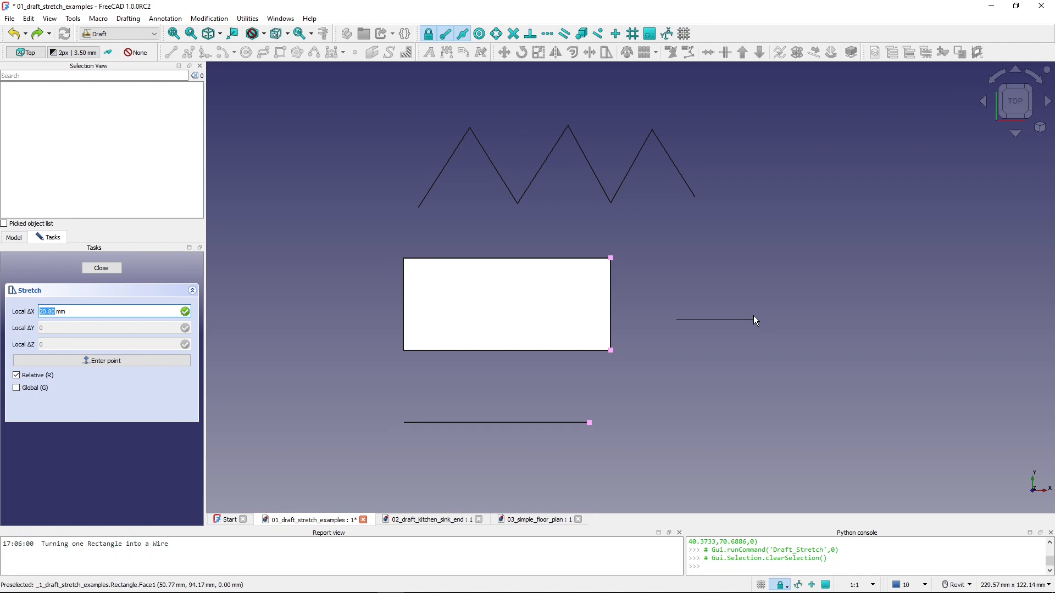
{"action": "type", "text": "30"}
{"action": "key", "text": "Return"}
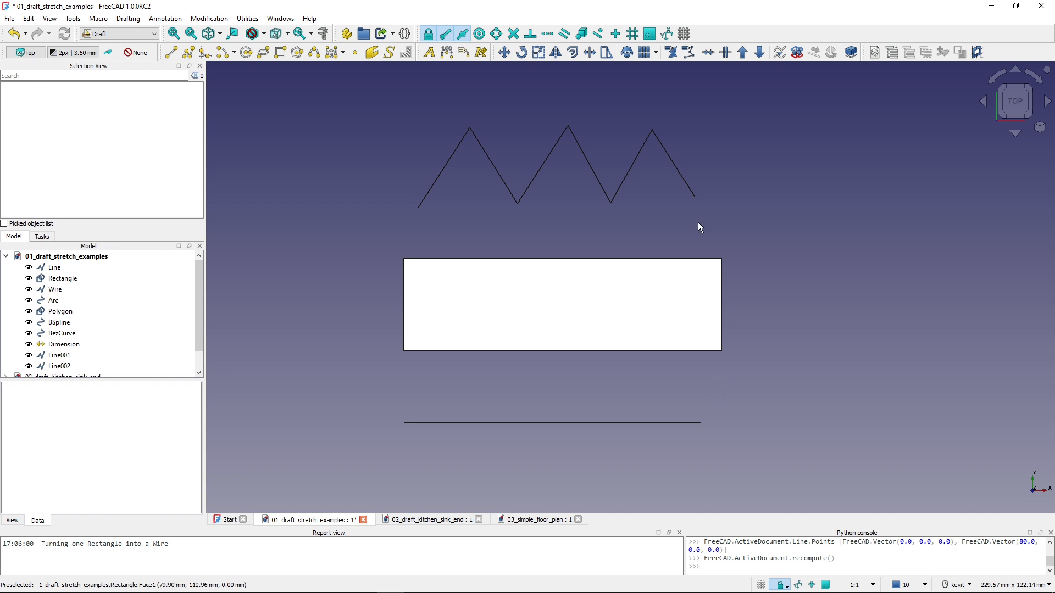
- Stretch the zigzag wire's last three vertices freehand to the right and slightly upward, lengthening the segment before them
{"action": "left_click", "coordinate": [624, 185]}
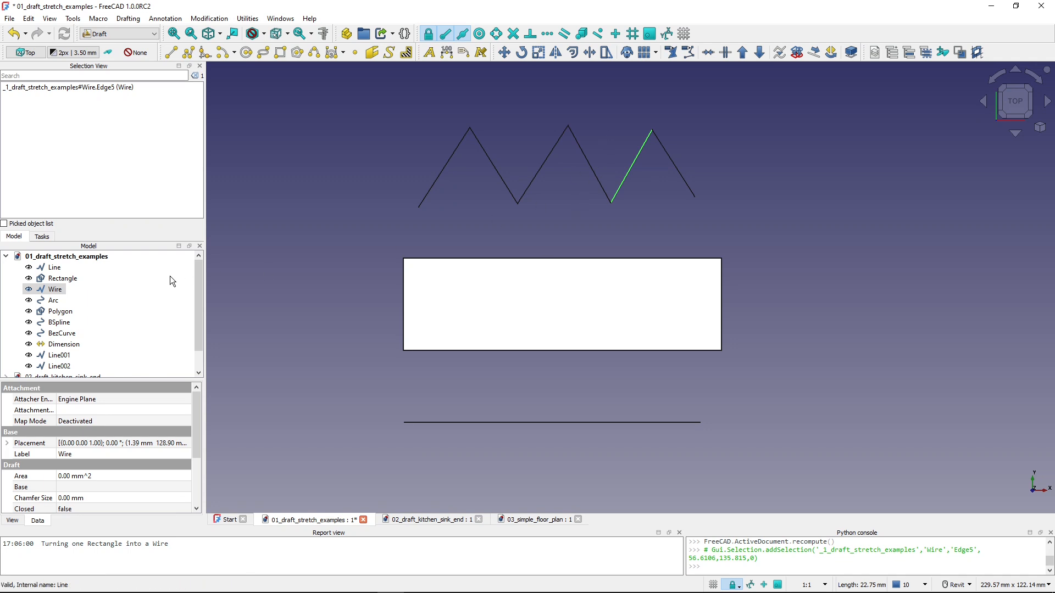
{"action": "left_click", "coordinate": [606, 52]}
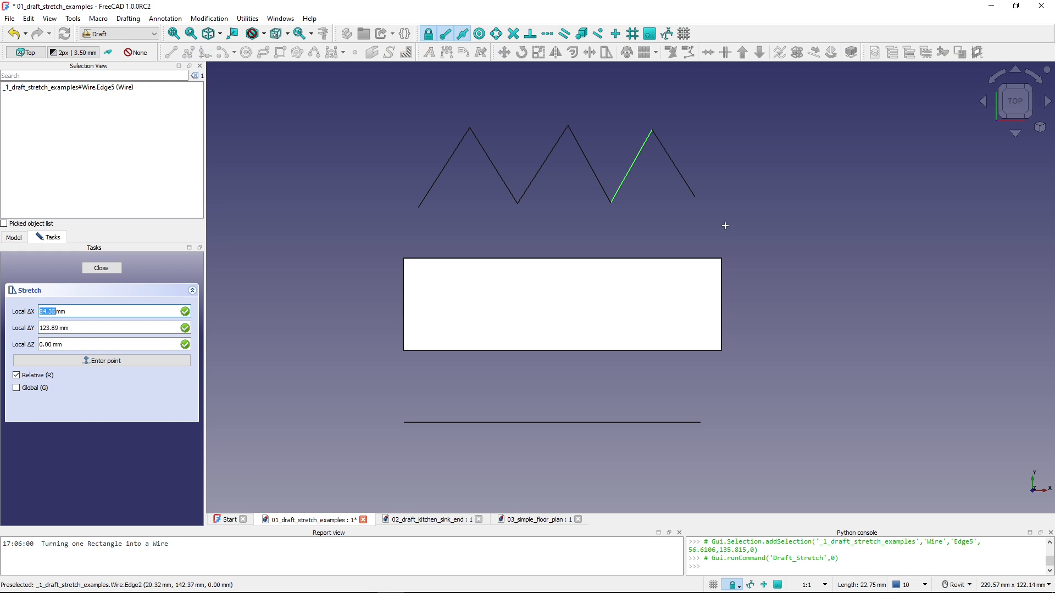
{"action": "left_click", "coordinate": [725, 227]}
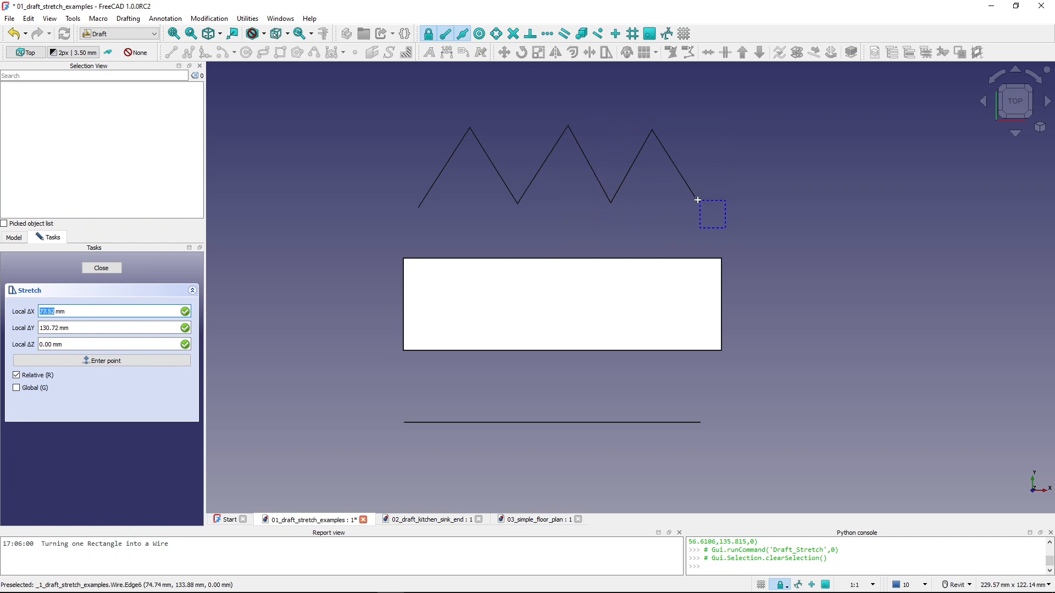
{"action": "left_click", "coordinate": [596, 101]}
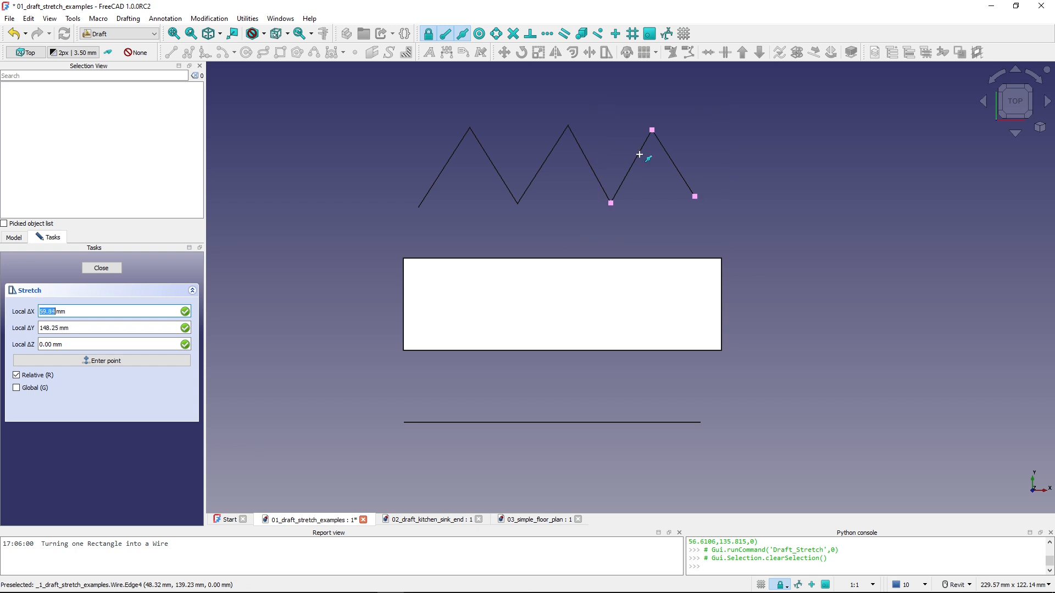
{"action": "left_click", "coordinate": [691, 169]}
{"action": "left_click", "coordinate": [870, 112]}
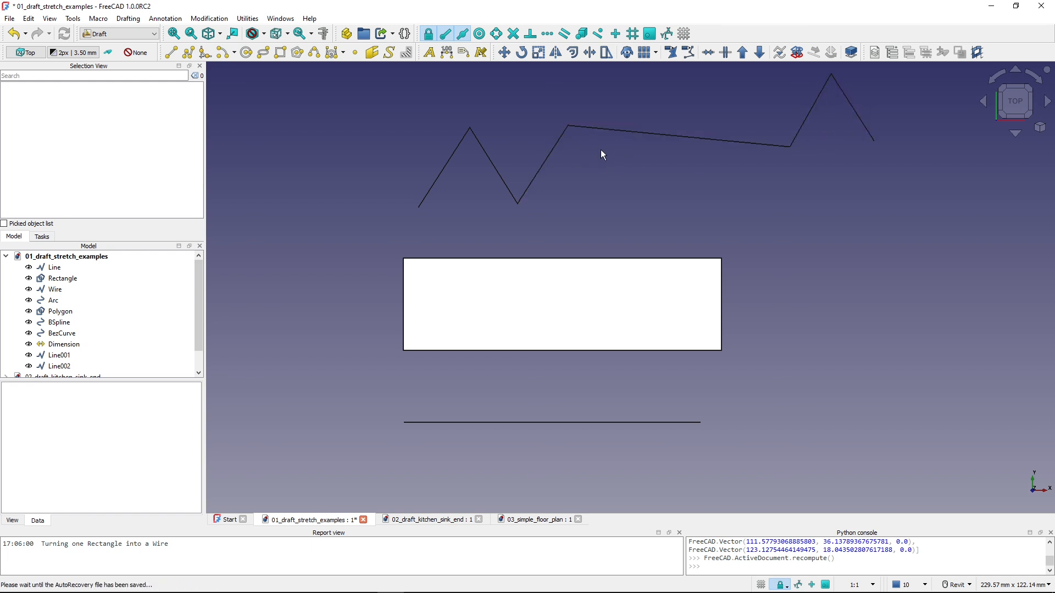
- Examine the zigzag wire's vertices with the Edit tool, focusing on the moved peak and valley, and leave editing
{"action": "left_click", "coordinate": [634, 133]}
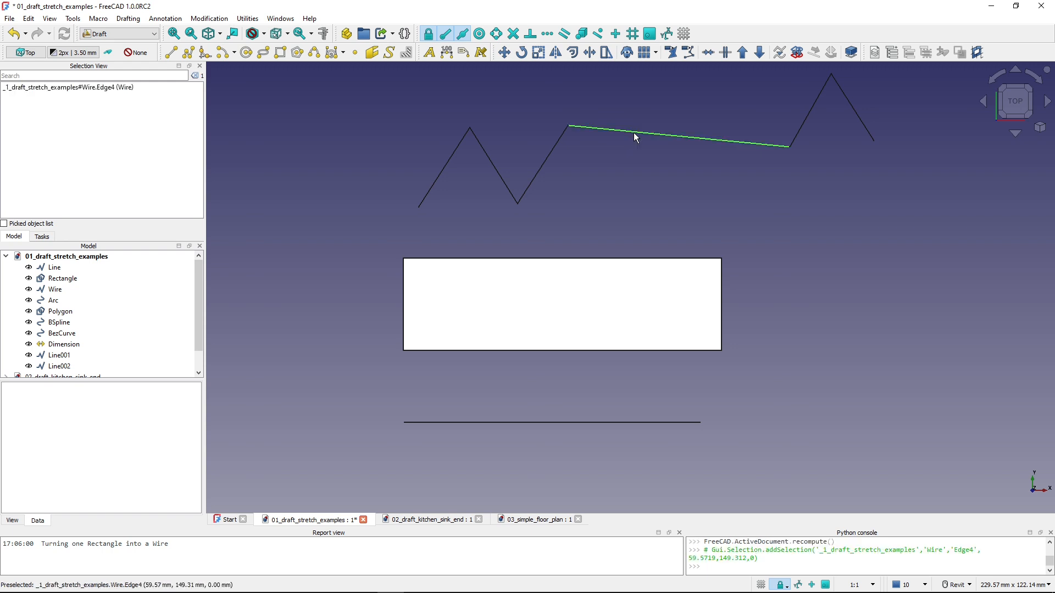
{"action": "left_click", "coordinate": [670, 52]}
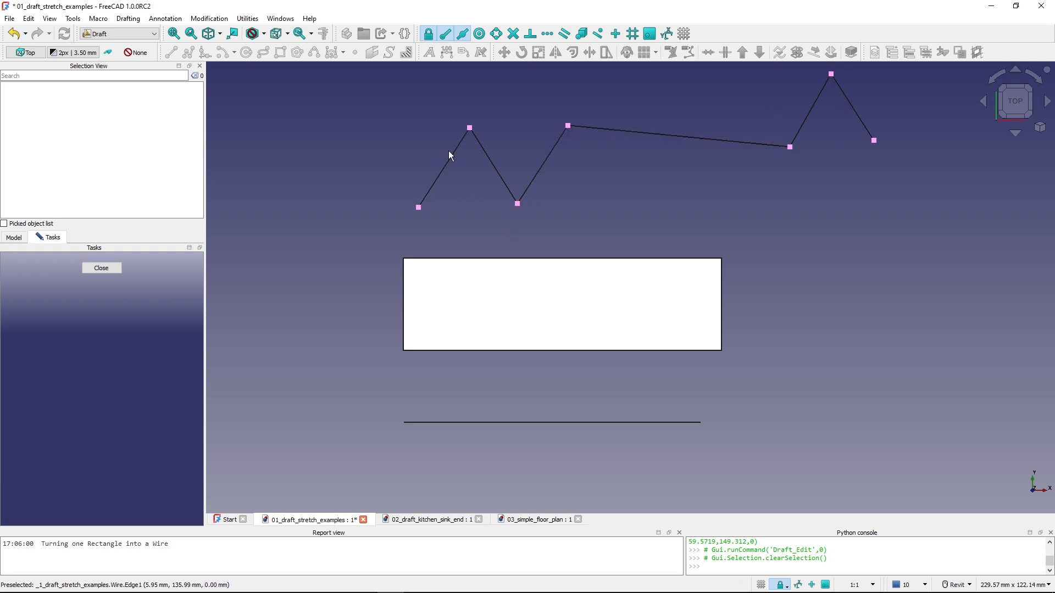
{"action": "left_click", "coordinate": [828, 78]}
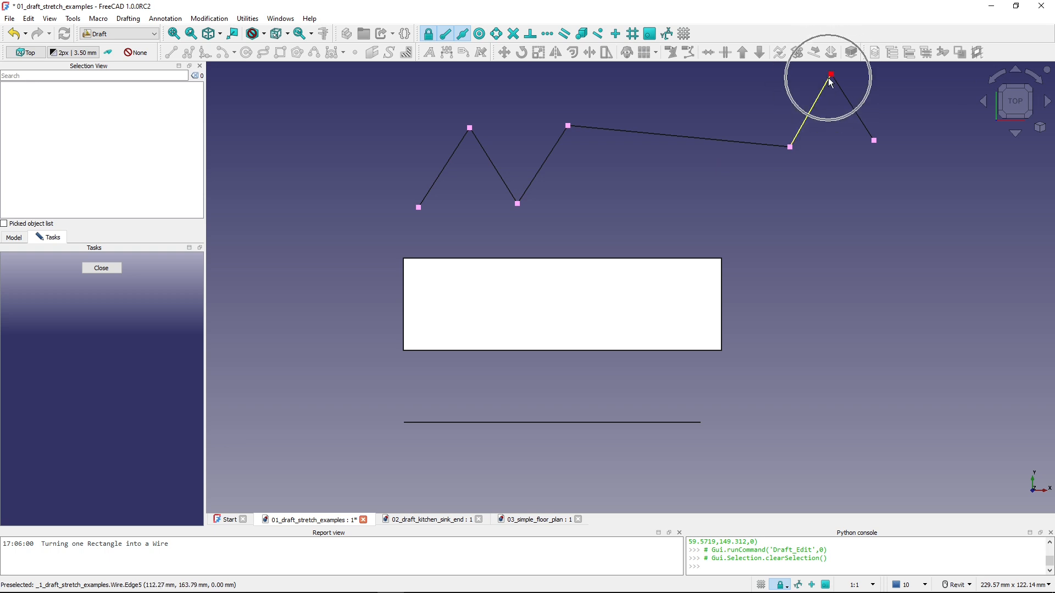
{"action": "left_click", "coordinate": [794, 145]}
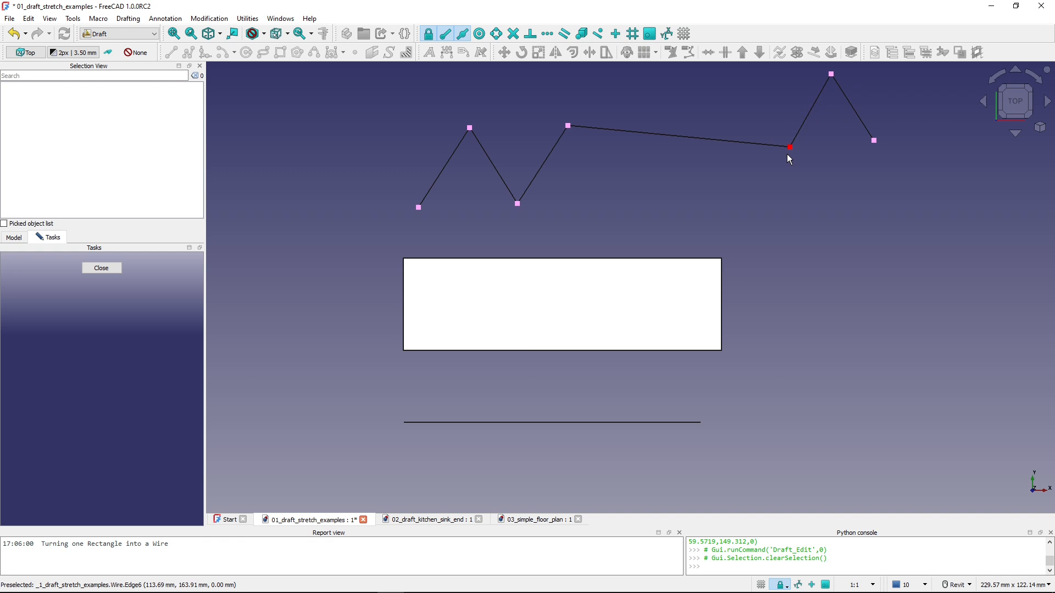
{"action": "left_click", "coordinate": [101, 268]}
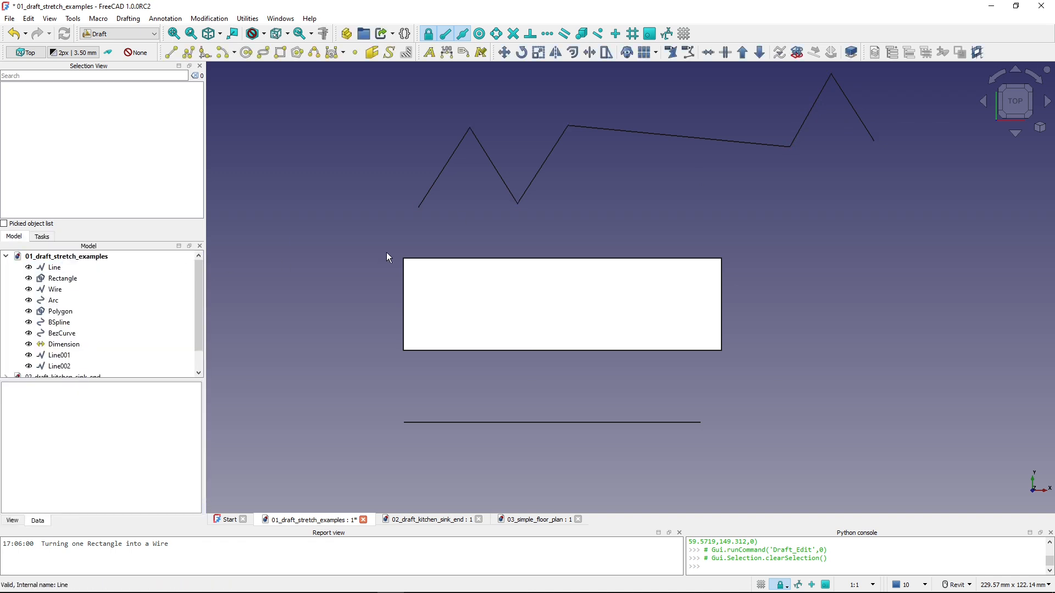
- Stretch the B-spline's last two points horizontally to the right to widen the curve's final wave
{"action": "middle_click_drag", "start_coordinate": [619, 167], "coordinate": [586, 423]}
{"action": "middle_click_drag", "start_coordinate": [576, 259], "coordinate": [588, 380]}
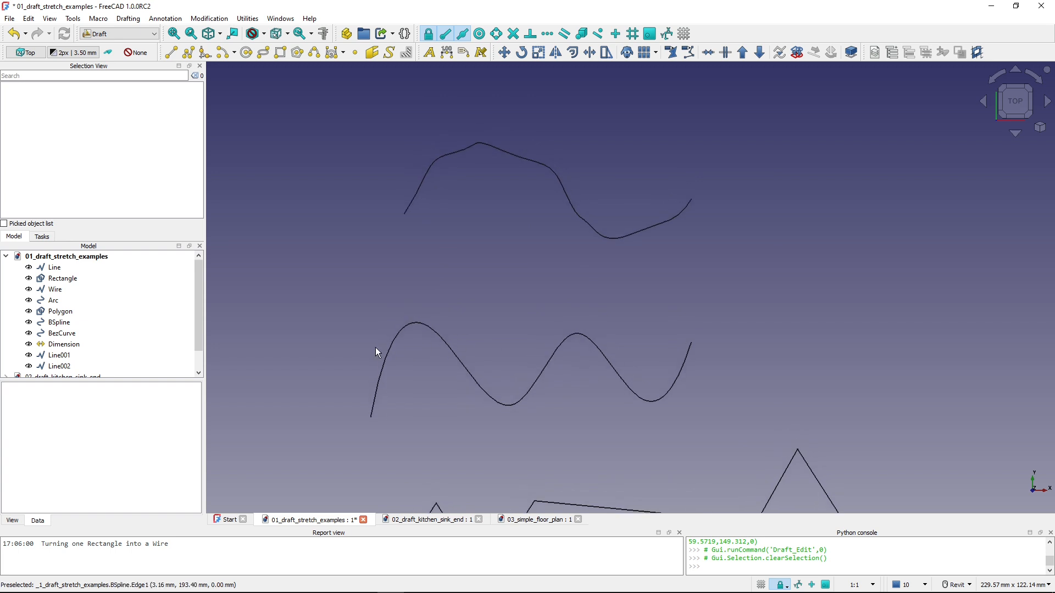
{"action": "left_click", "coordinate": [58, 323]}
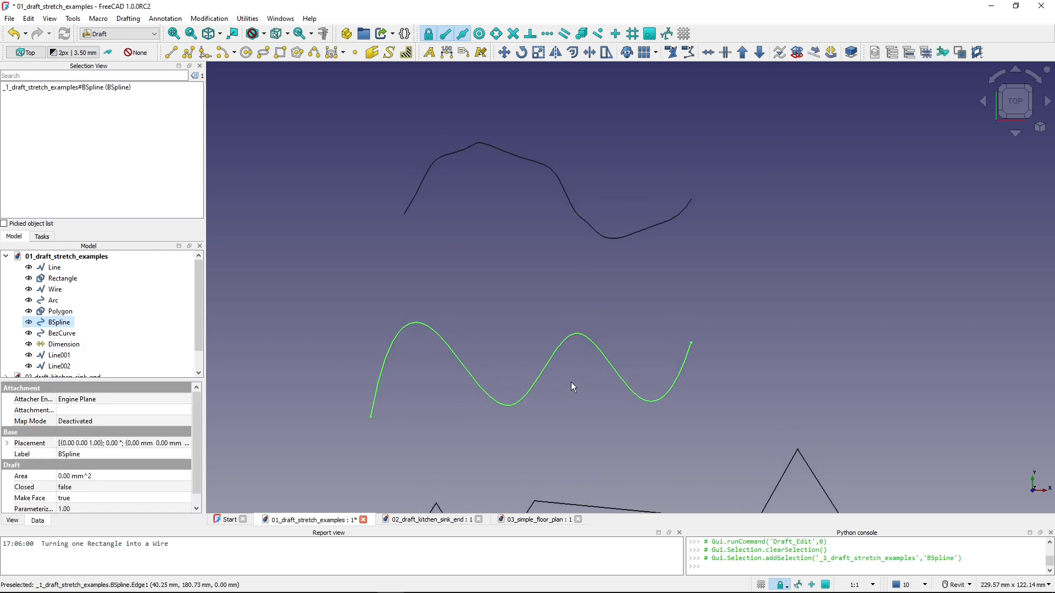
{"action": "left_click", "coordinate": [605, 52]}
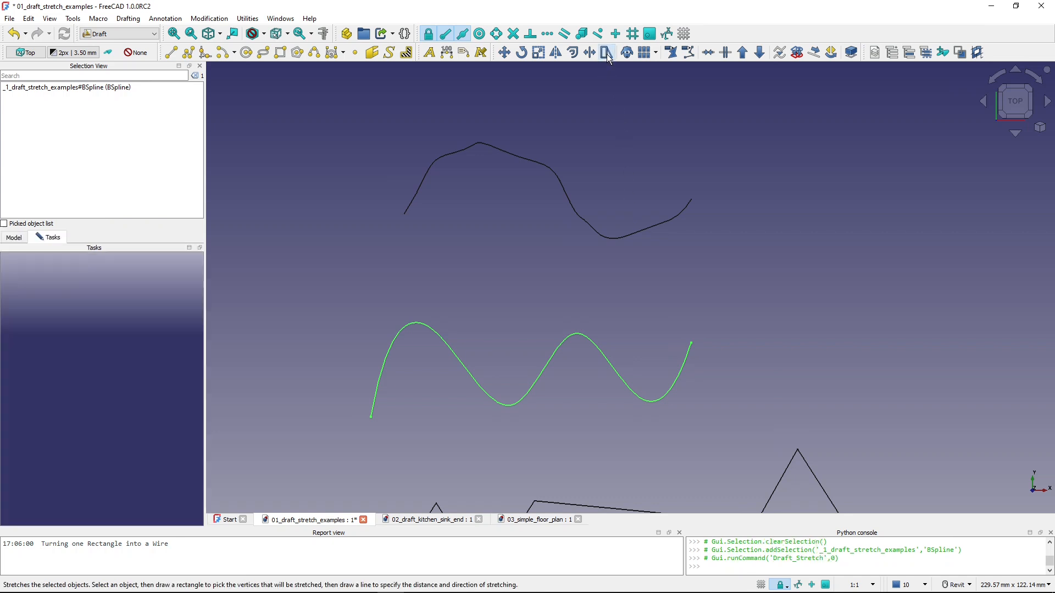
{"action": "left_click", "coordinate": [737, 431]}
{"action": "left_click", "coordinate": [591, 303]}
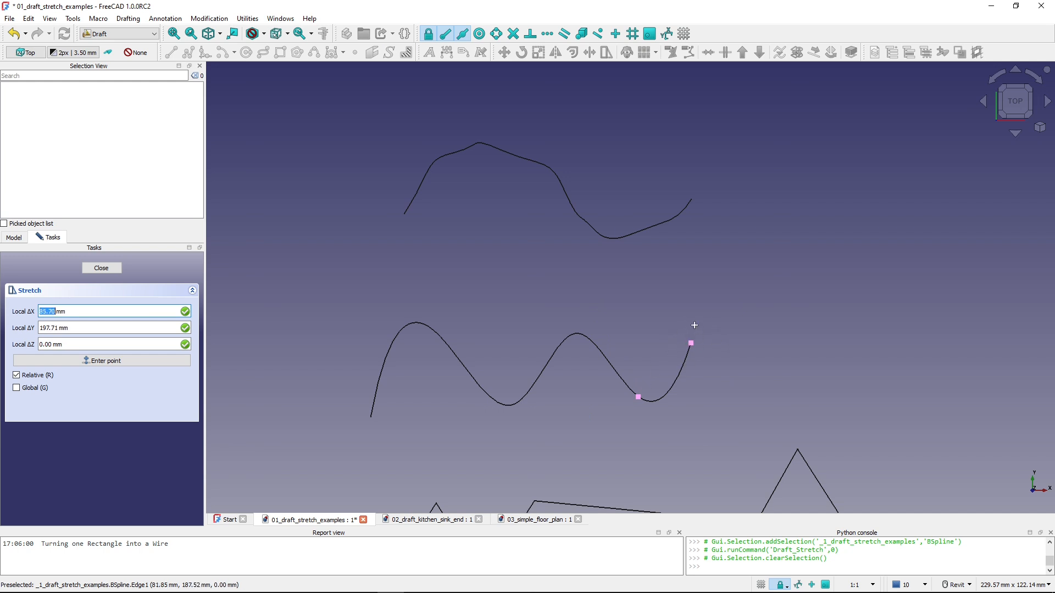
{"action": "left_click", "coordinate": [708, 334]}
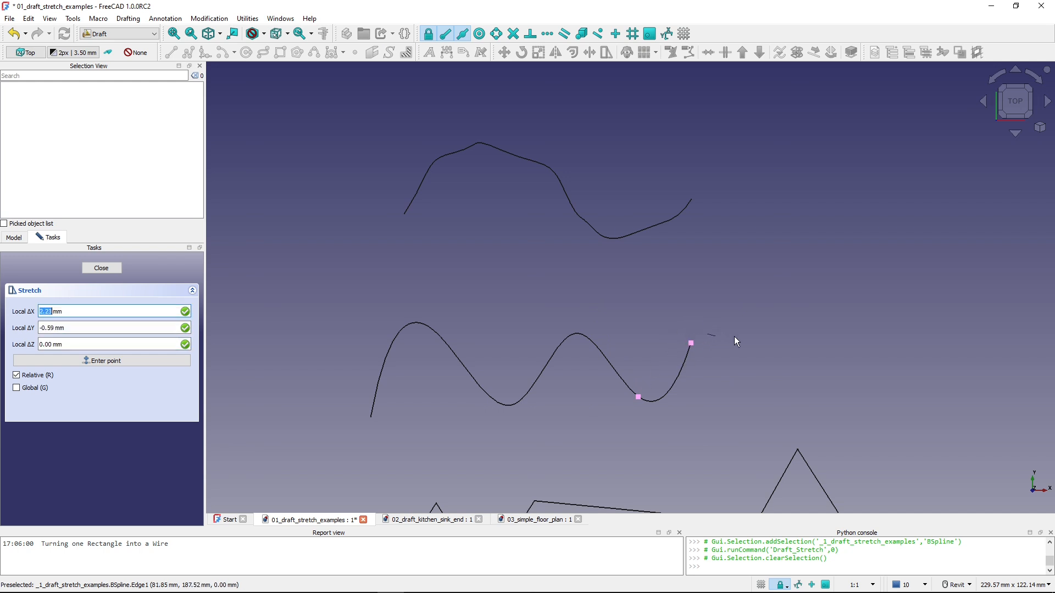
{"action": "left_click", "coordinate": [853, 335]}
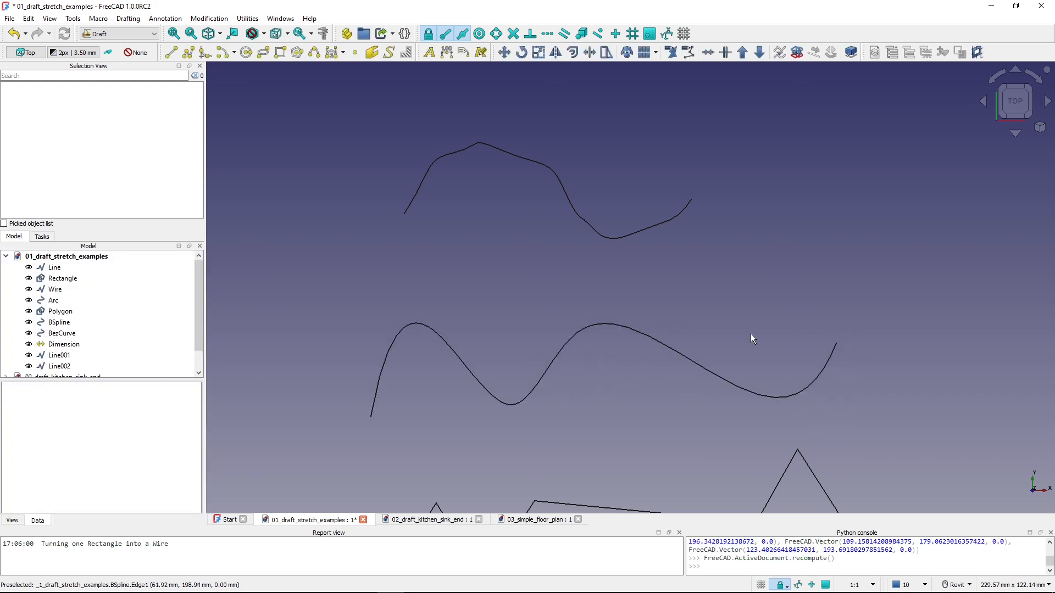
- Stretch the left-hand points of the Bézier curve freehand to the left and slightly upward
{"action": "left_click", "coordinate": [67, 336]}
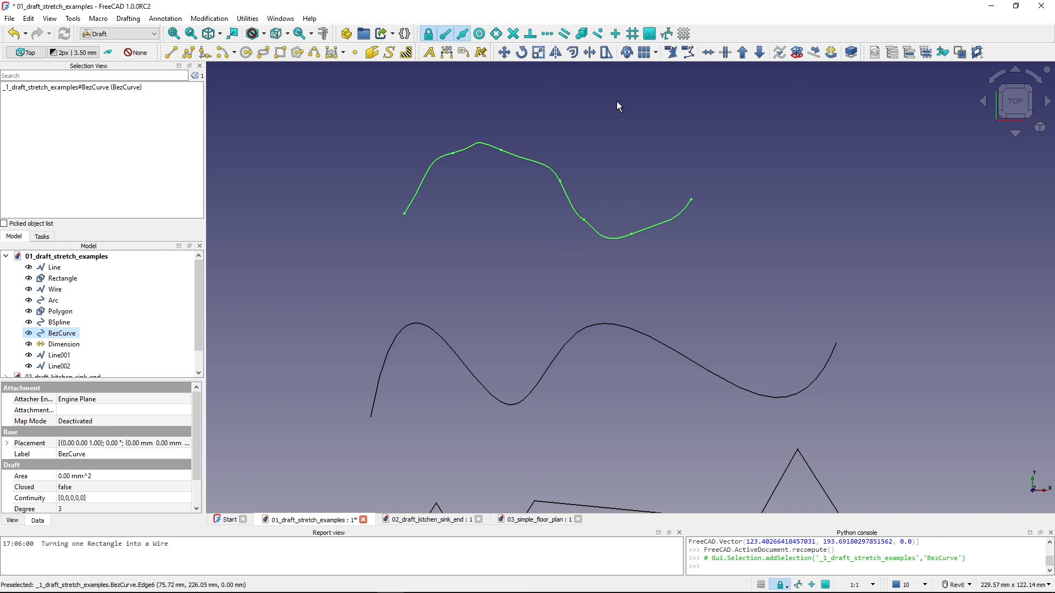
{"action": "left_click", "coordinate": [606, 52]}
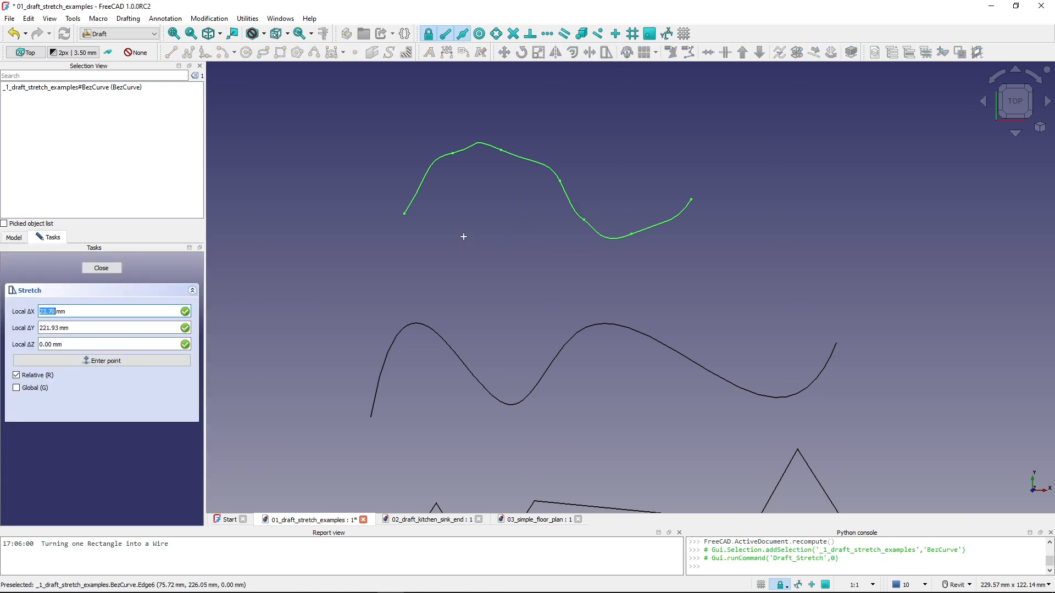
{"action": "left_click", "coordinate": [517, 242]}
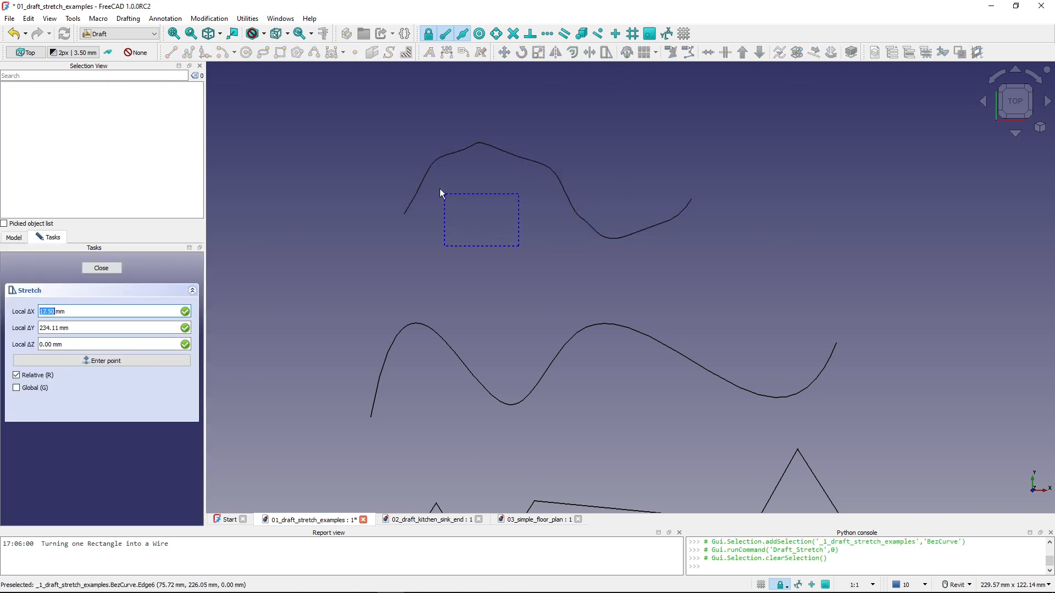
{"action": "left_click", "coordinate": [369, 122]}
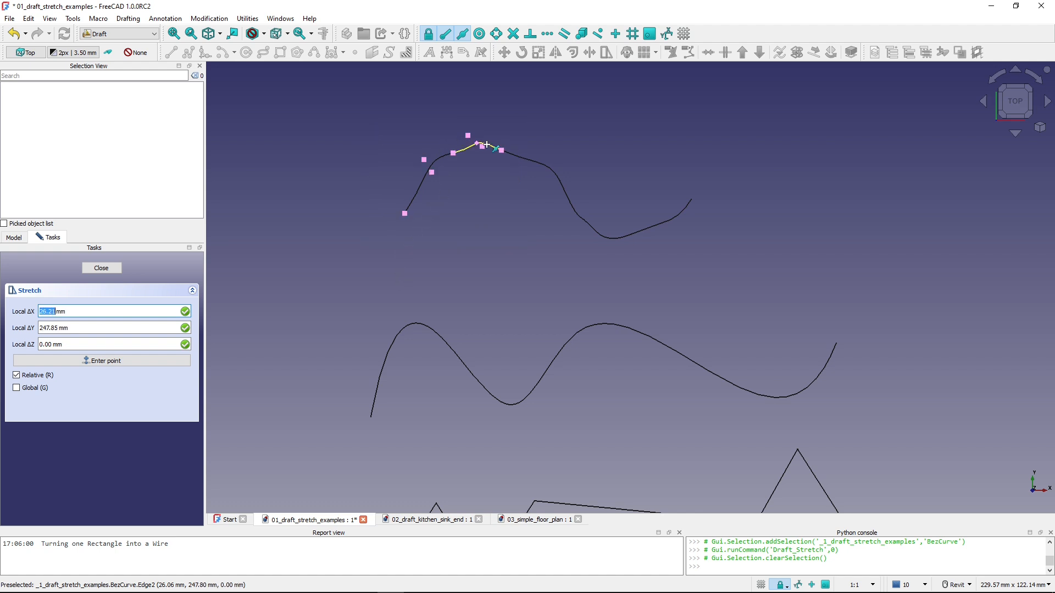
{"action": "left_click", "coordinate": [432, 146]}
{"action": "left_click", "coordinate": [370, 127]}
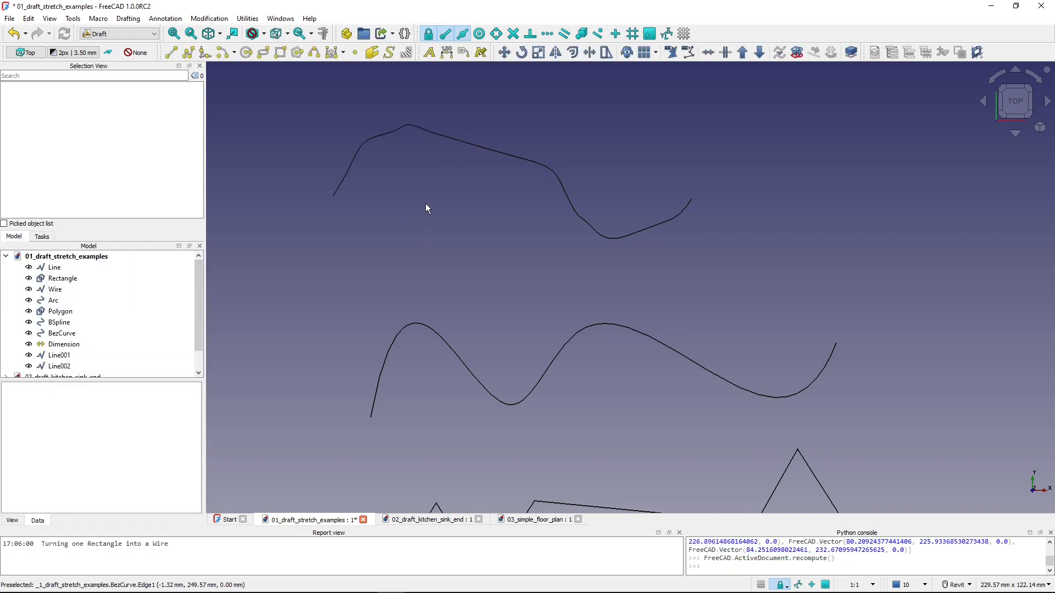
- Review the stretched object types by selecting the line, rectangle, wire, B-spline and Bézier curve in turn, and clear the selection
{"action": "left_click", "coordinate": [55, 272]}
{"action": "left_click", "coordinate": [60, 281]}
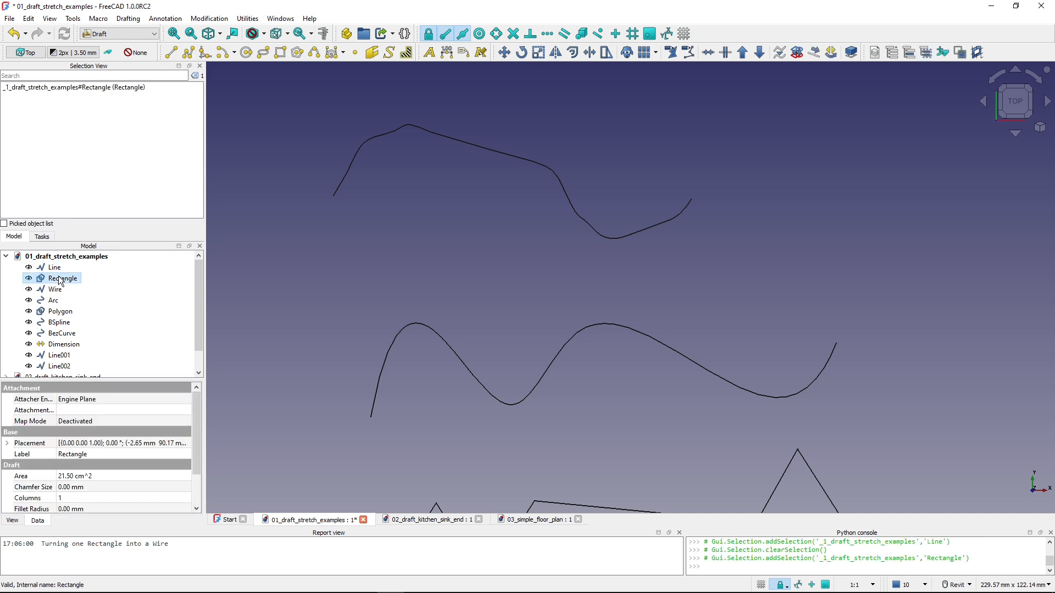
{"action": "left_click", "coordinate": [58, 290]}
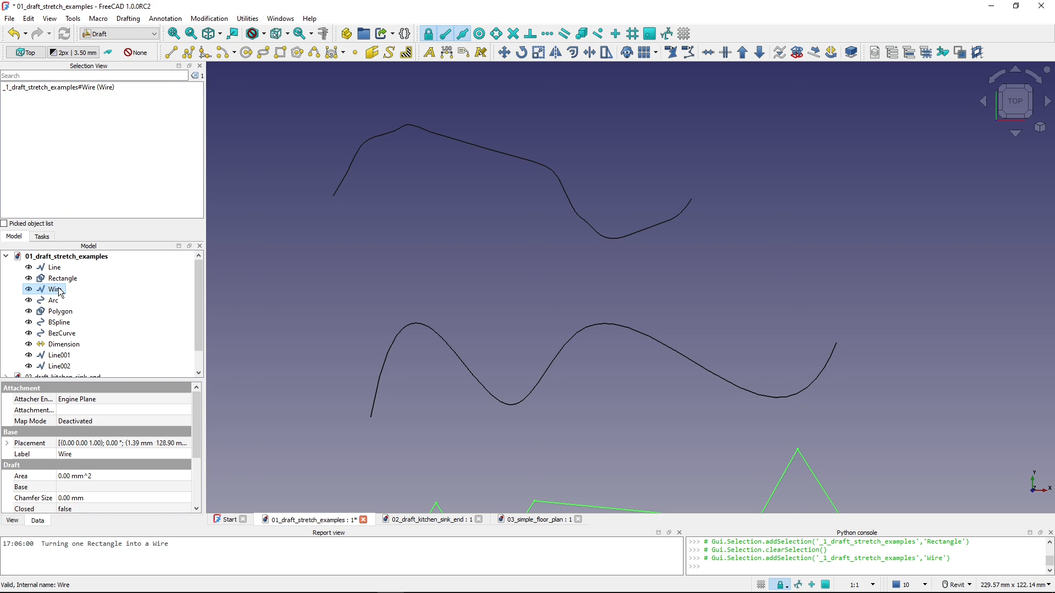
{"action": "left_click", "coordinate": [62, 325]}
{"action": "left_click", "coordinate": [62, 335]}
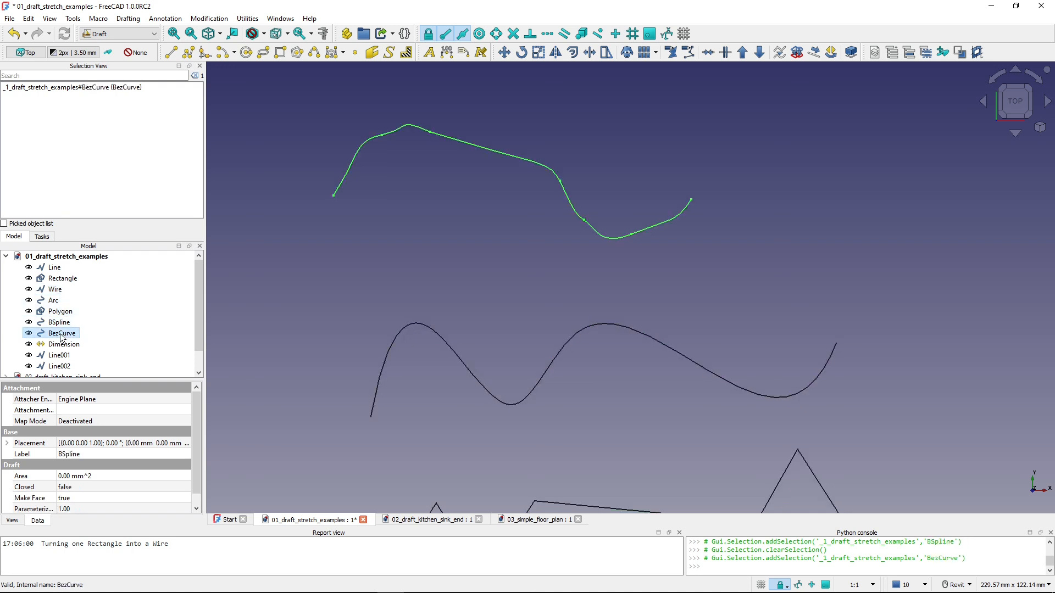
{"action": "left_click", "coordinate": [536, 254]}
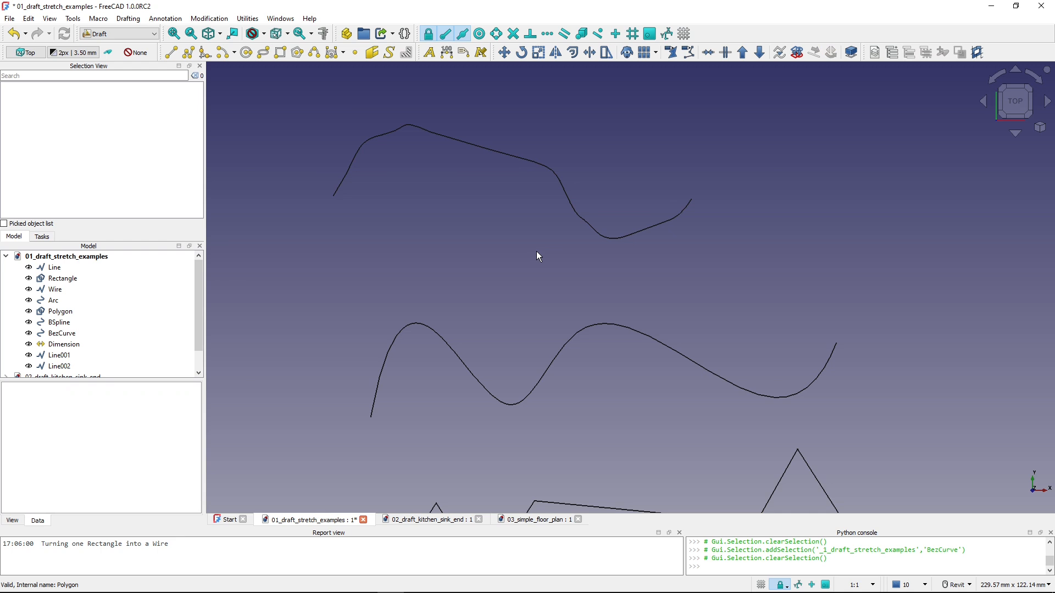
- Try the Stretch tool on the arc and on the triangular polygon located above the curves
{"action": "middle_click_drag", "start_coordinate": [531, 229], "coordinate": [512, 448]}
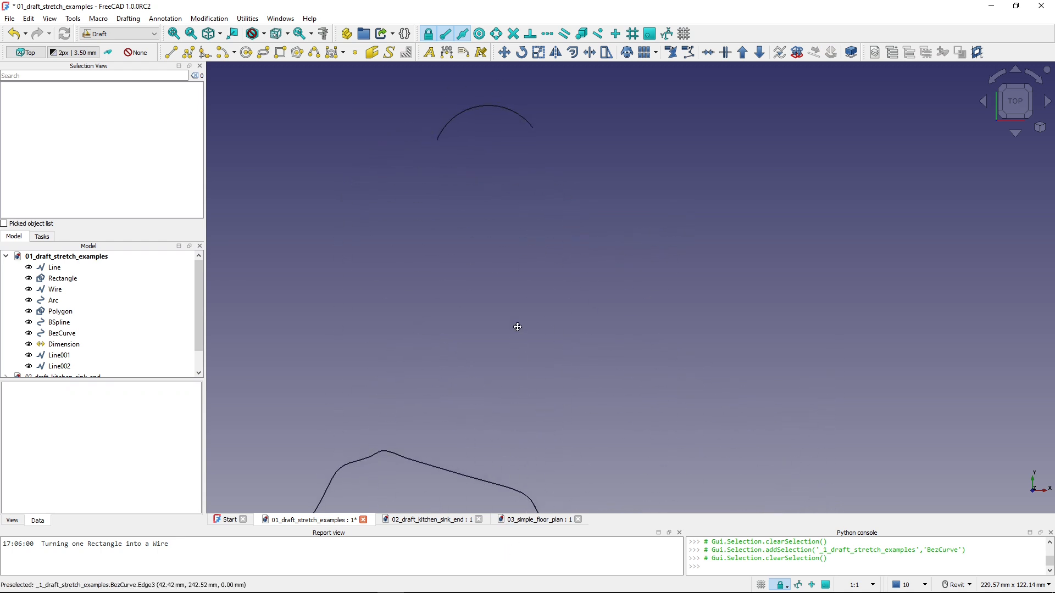
{"action": "middle_click_drag", "start_coordinate": [518, 323], "coordinate": [506, 565]}
{"action": "middle_click_drag", "start_coordinate": [559, 337], "coordinate": [565, 400]}
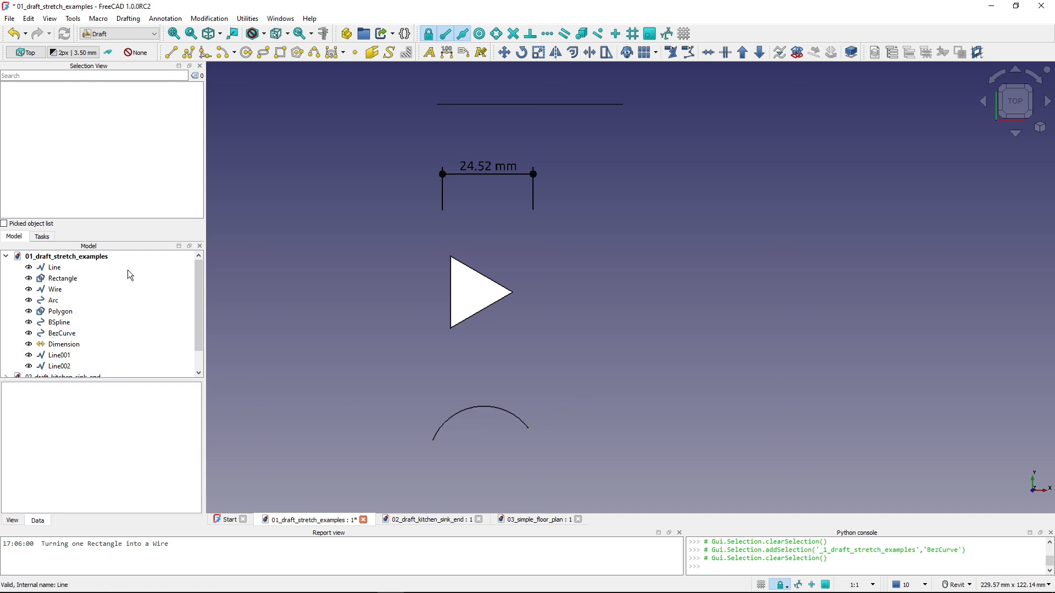
{"action": "left_click", "coordinate": [467, 411]}
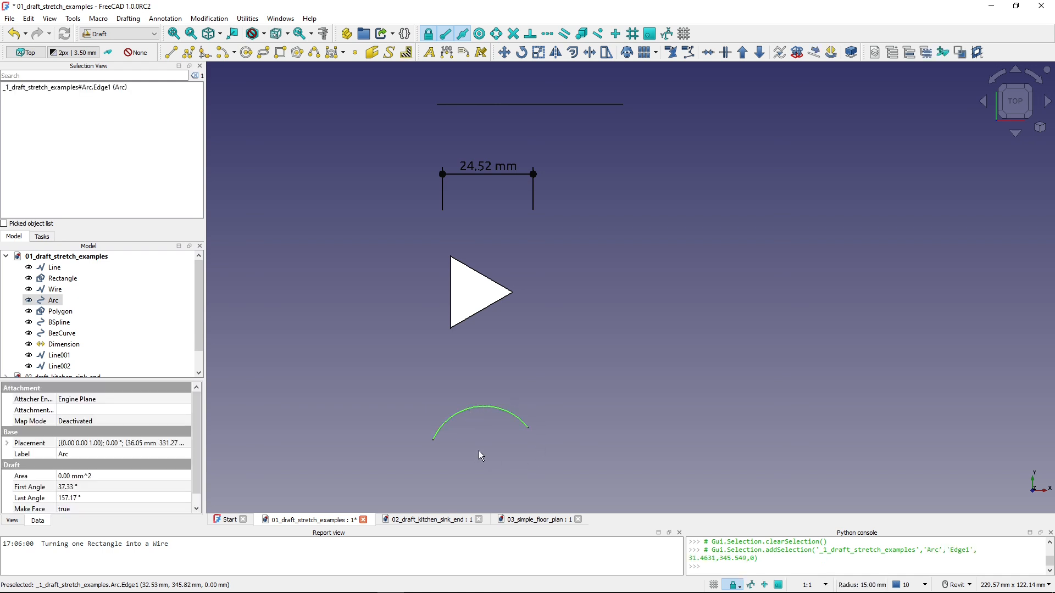
{"action": "left_click", "coordinate": [607, 54]}
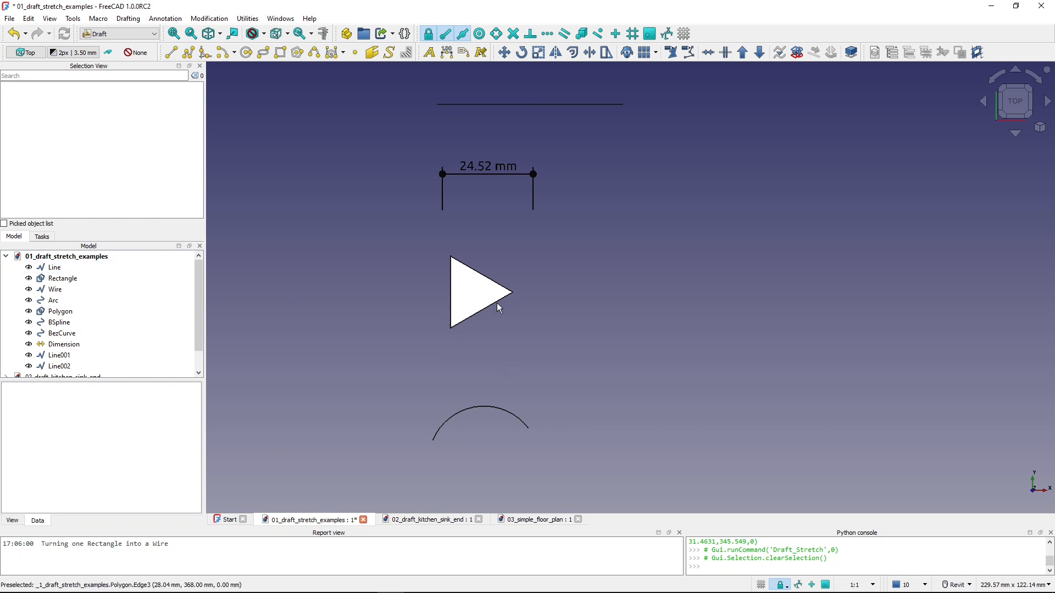
{"action": "left_click", "coordinate": [482, 312]}
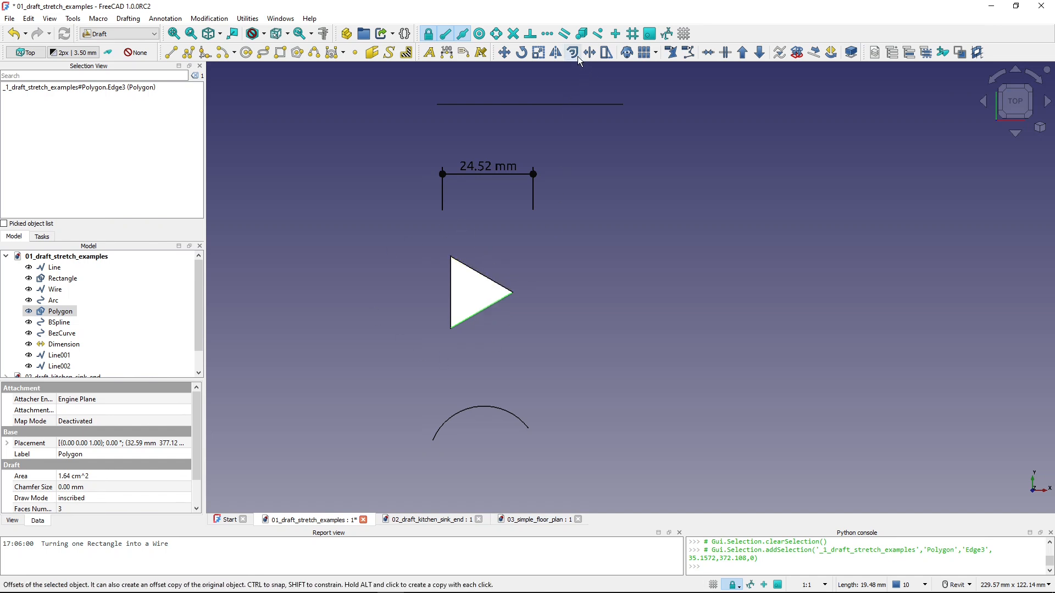
{"action": "left_click", "coordinate": [607, 54]}
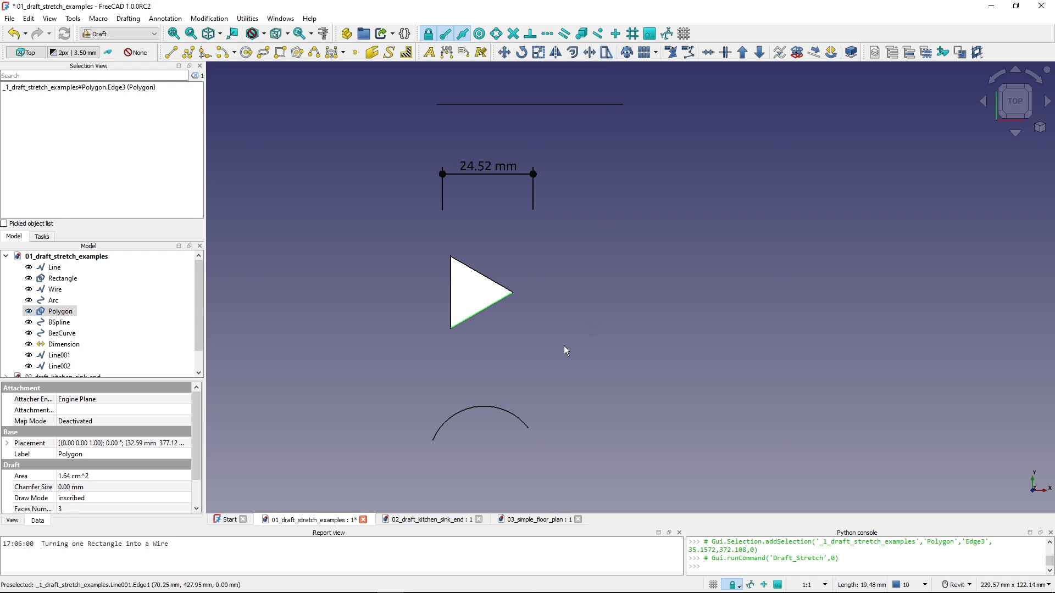
- Try the Stretch tool on the linear dimension above the triangular polygon, and clear the selection
{"action": "left_click", "coordinate": [520, 298]}
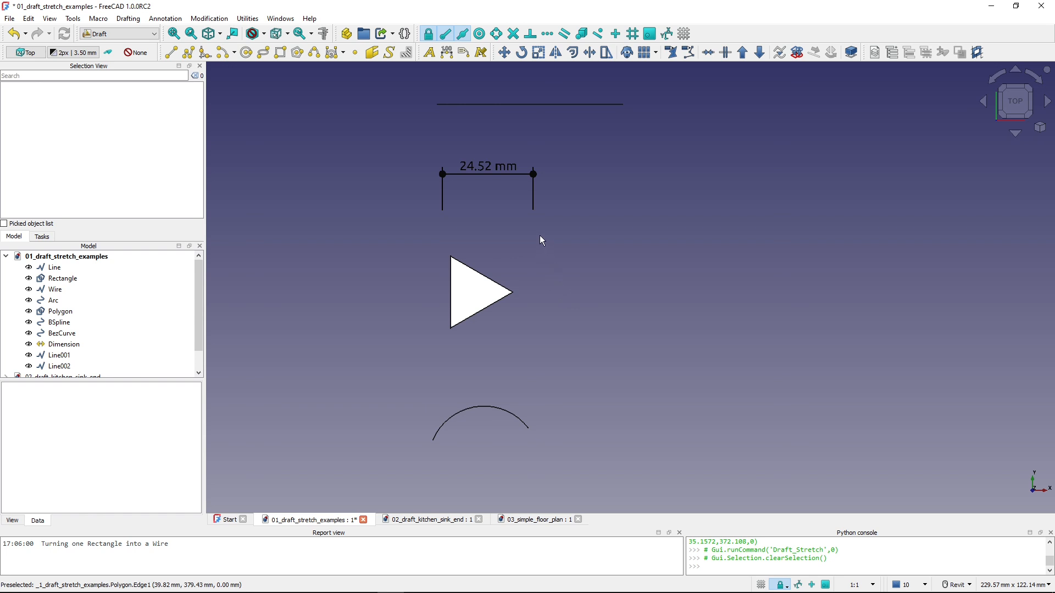
{"action": "middle_click_drag", "start_coordinate": [539, 235], "coordinate": [521, 349]}
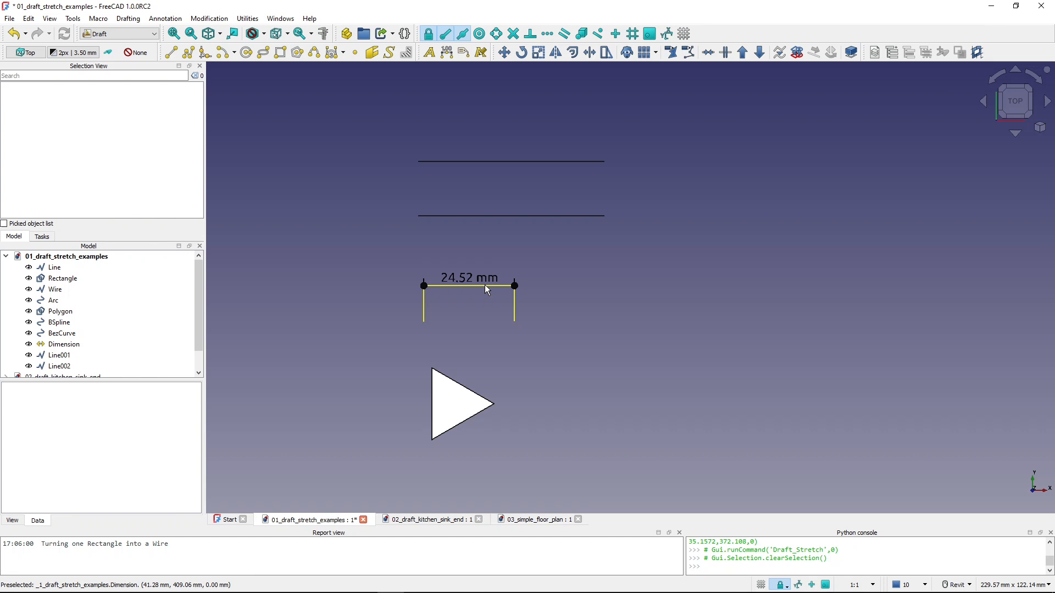
{"action": "left_click", "coordinate": [515, 315]}
{"action": "left_click", "coordinate": [568, 276]}
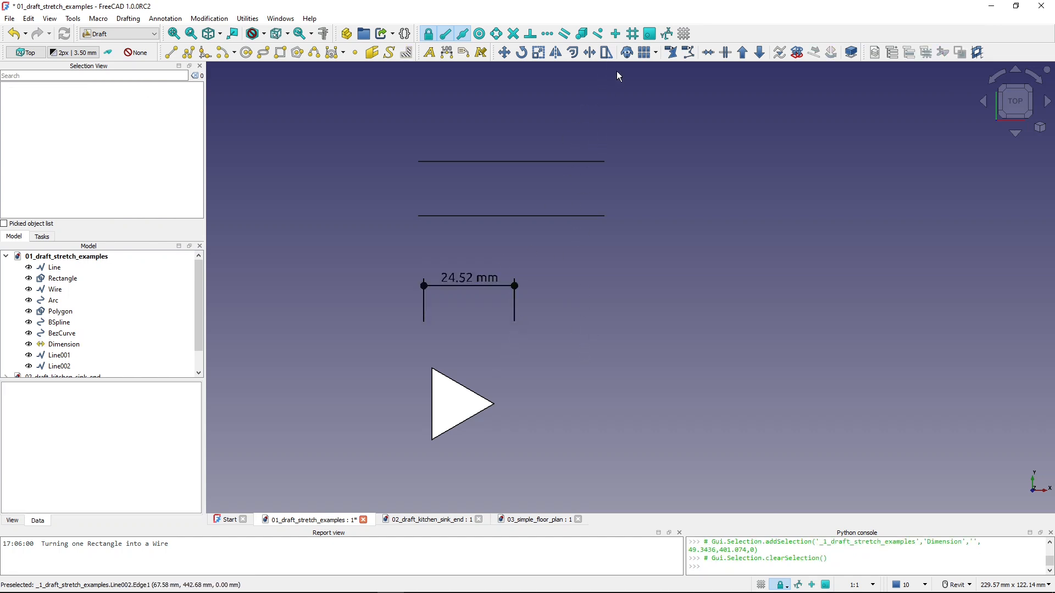
{"action": "left_click", "coordinate": [605, 53]}
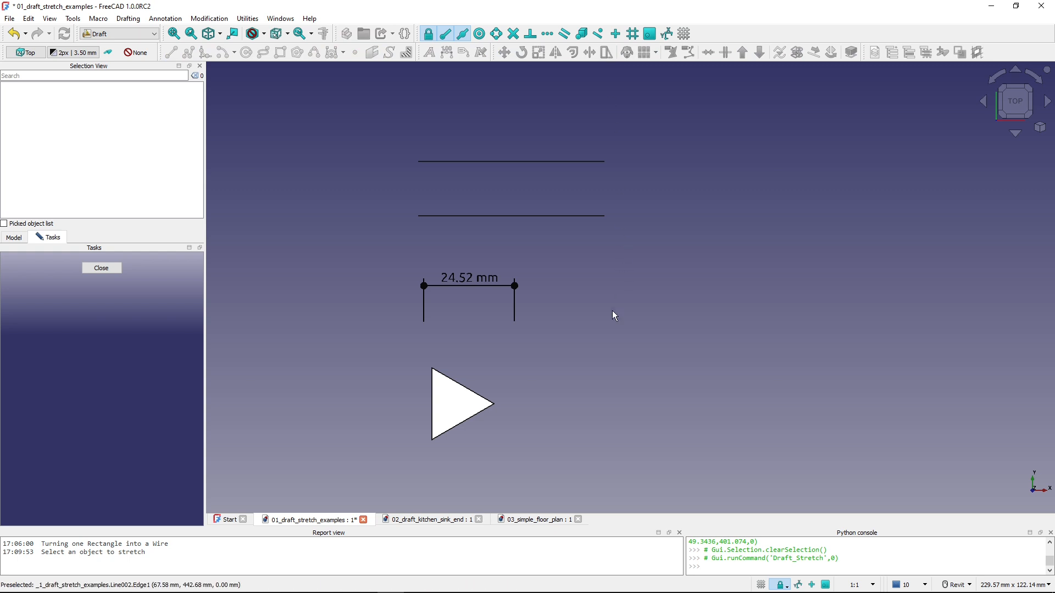
{"action": "left_click", "coordinate": [515, 313]}
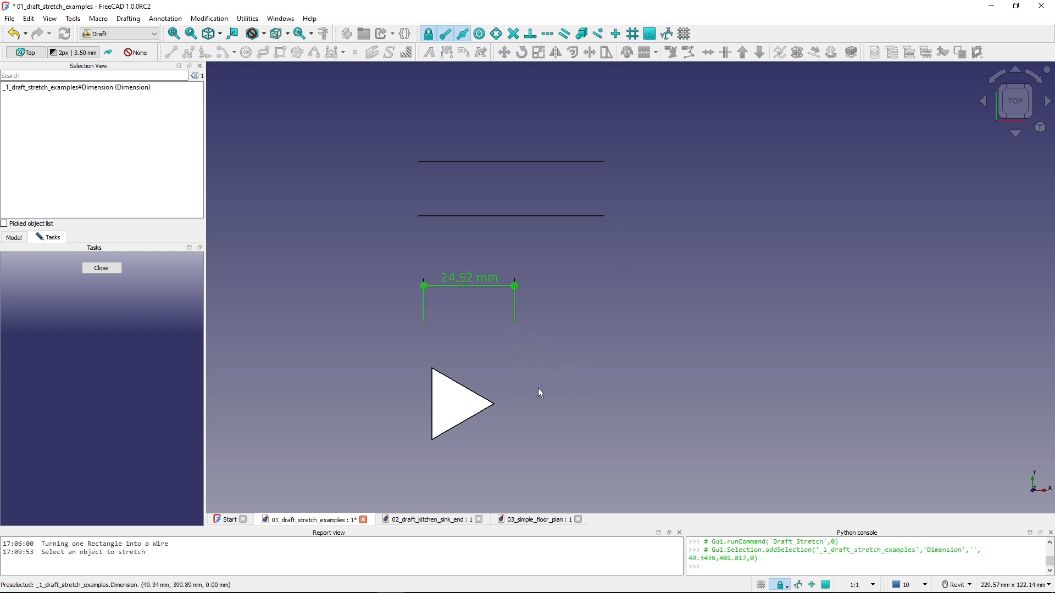
{"action": "left_click", "coordinate": [586, 351]}
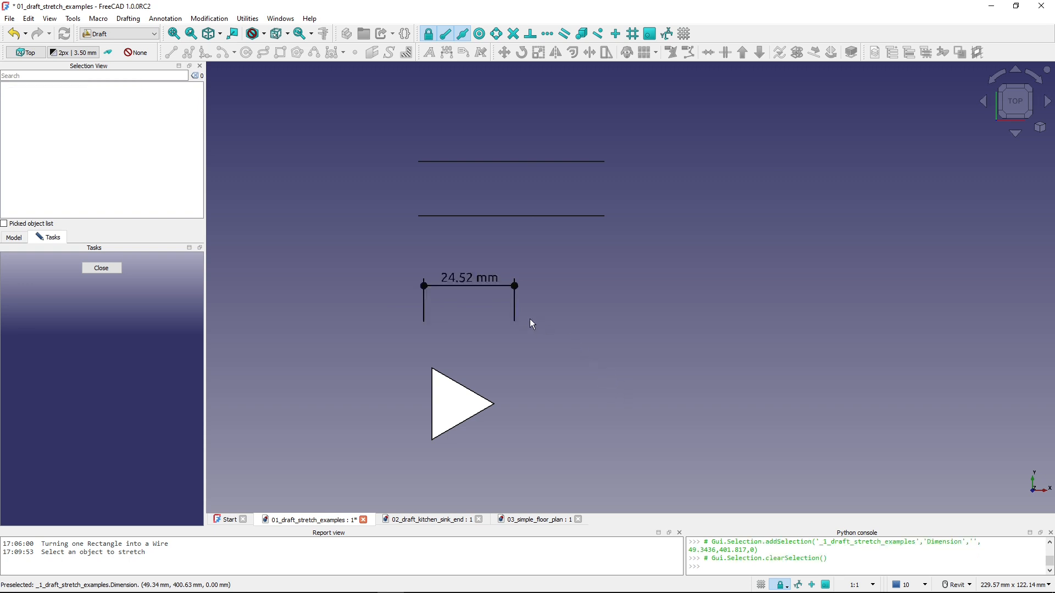
{"action": "left_click", "coordinate": [517, 314]}
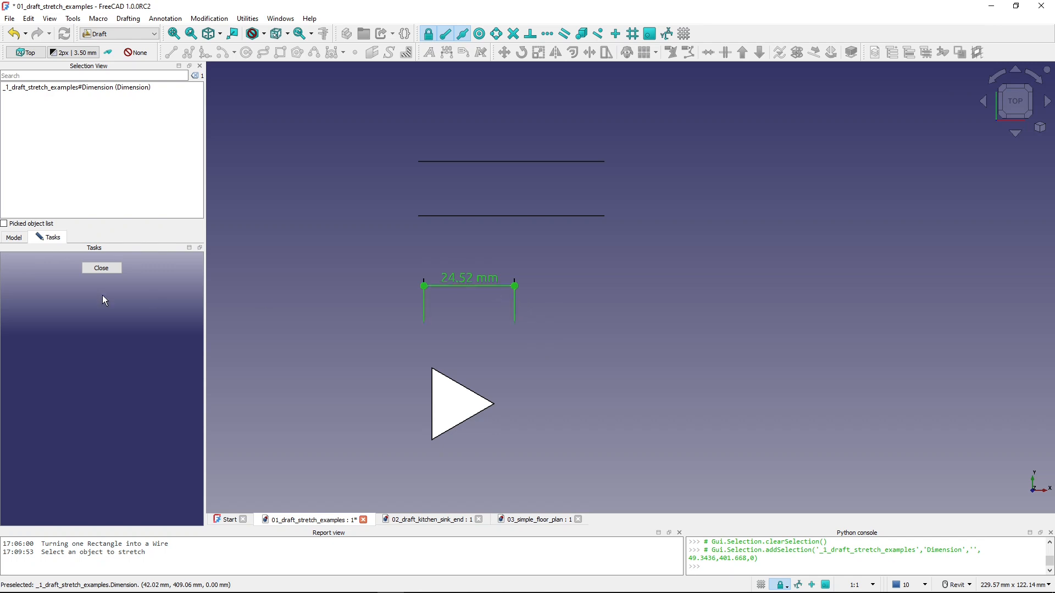
{"action": "left_click", "coordinate": [102, 268]}
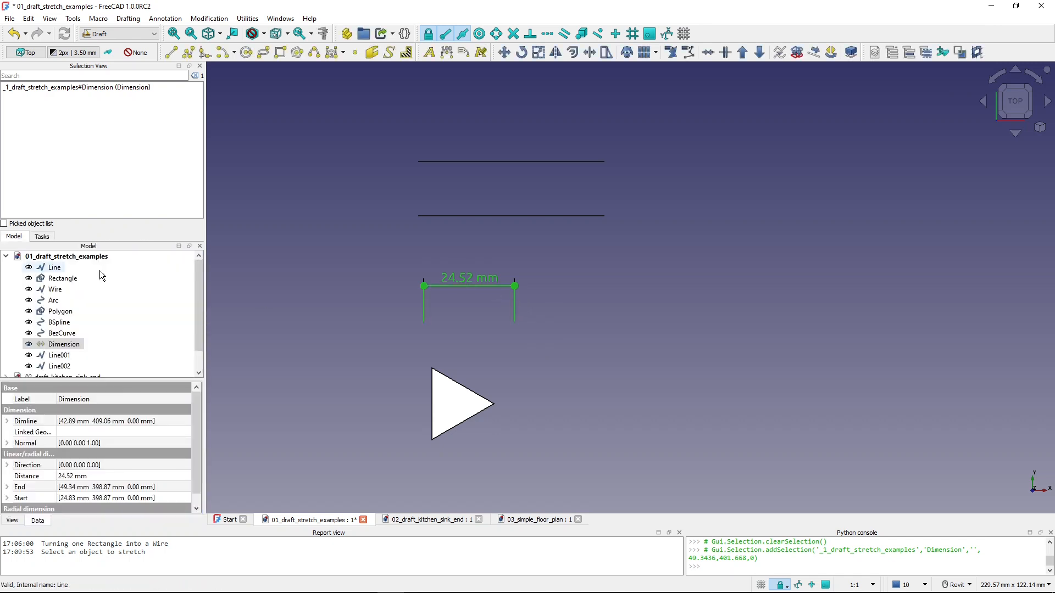
{"action": "middle_click_drag", "start_coordinate": [510, 281], "coordinate": [489, 335]}
{"action": "left_click", "coordinate": [490, 254]}
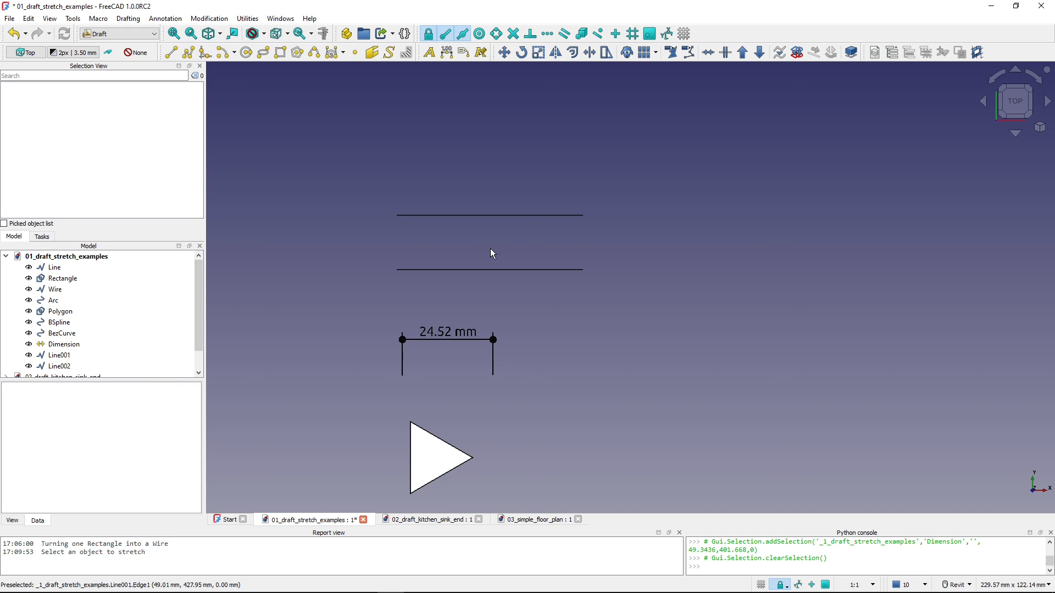
- Downgrade the lower of the two lines above the dimension to a wire, and the upper line to a simple edge
{"action": "left_click", "coordinate": [65, 358]}
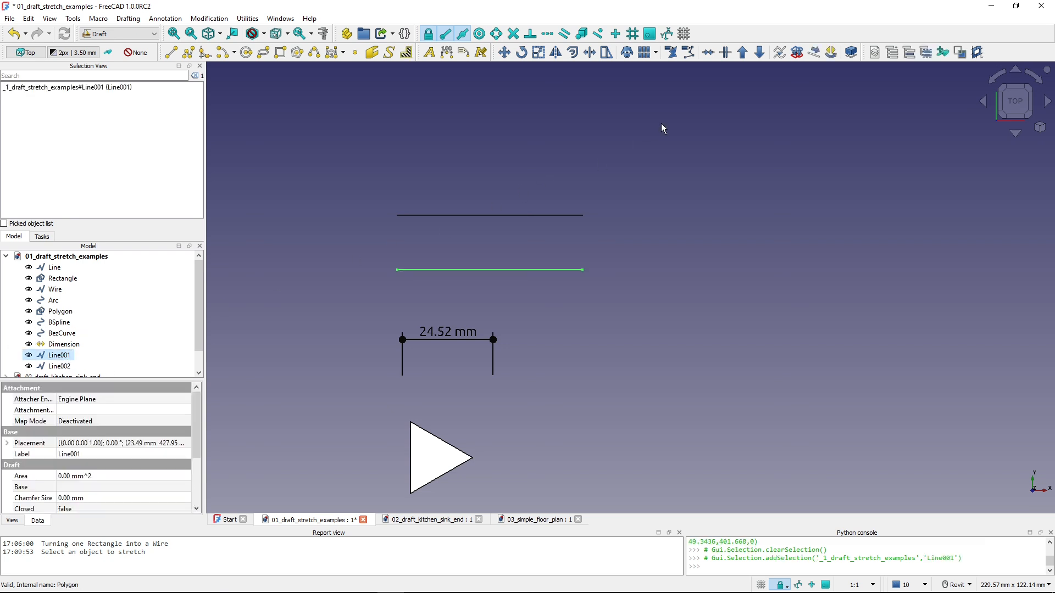
{"action": "left_click", "coordinate": [759, 54]}
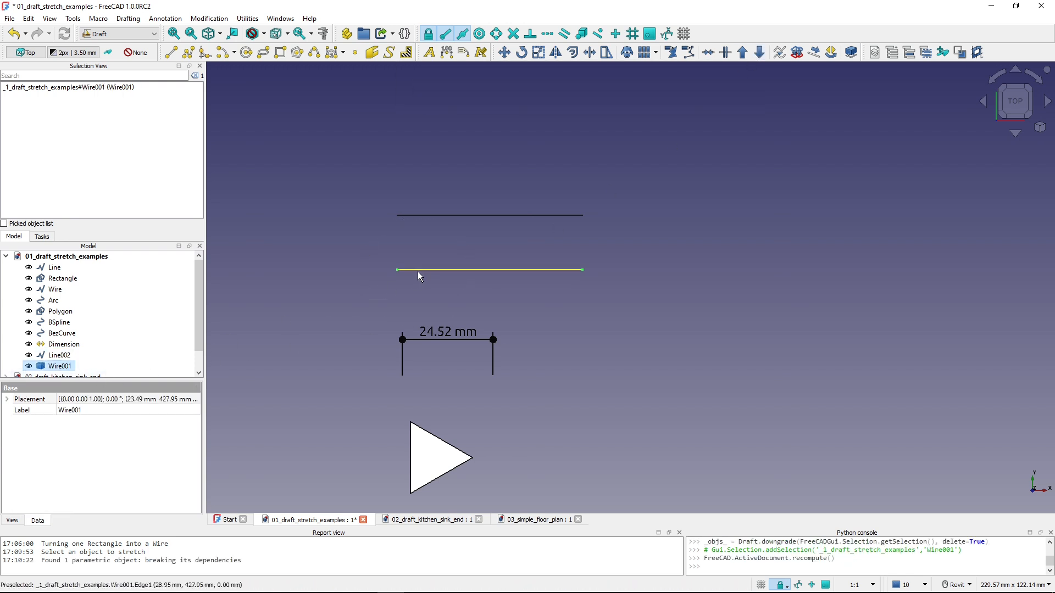
{"action": "left_click", "coordinate": [59, 356]}
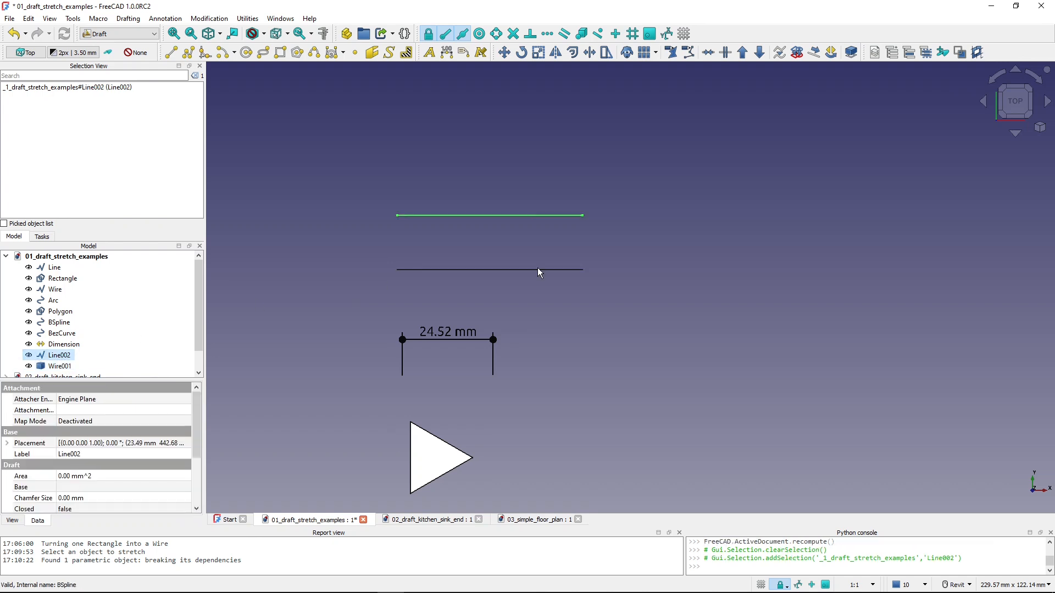
{"action": "left_click", "coordinate": [760, 55]}
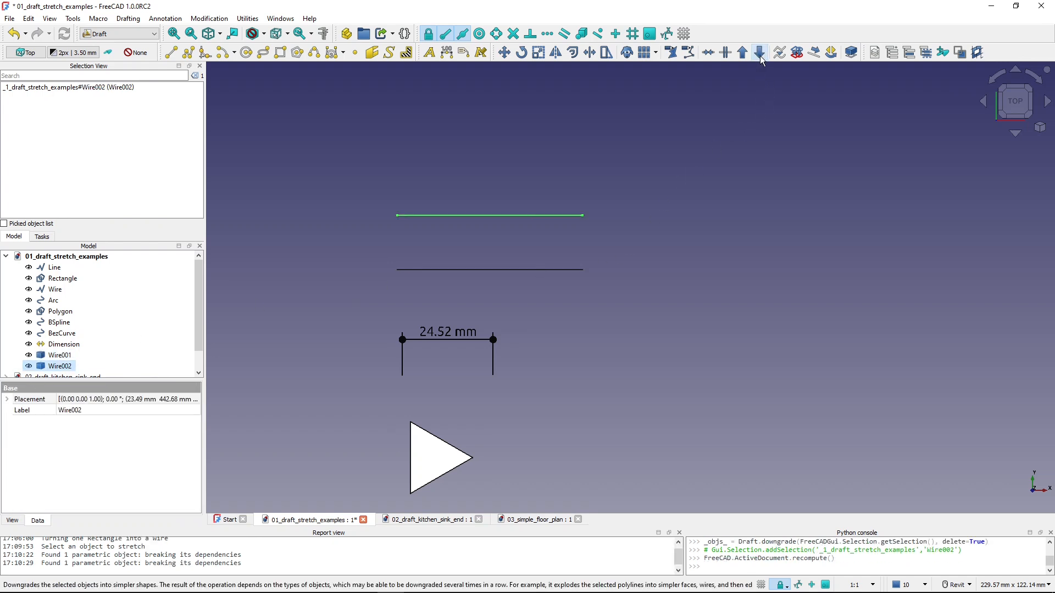
{"action": "left_click", "coordinate": [760, 55]}
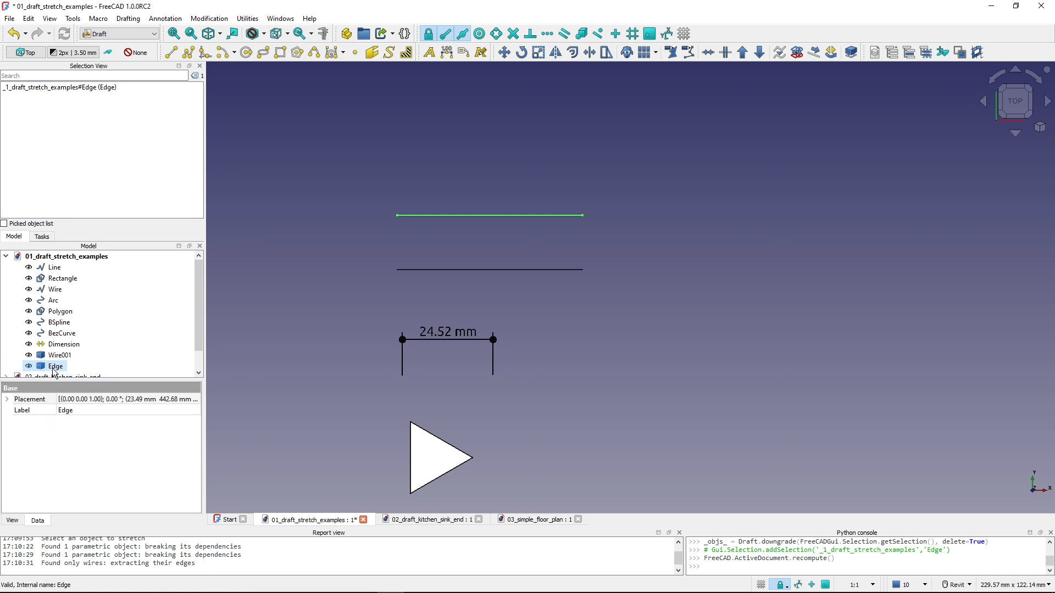
- Try the Stretch tool on the downgraded lower wire and on the upper edge
{"action": "scroll", "coordinate": [317, 317], "scroll_direction": "up", "scroll_amount": 1}
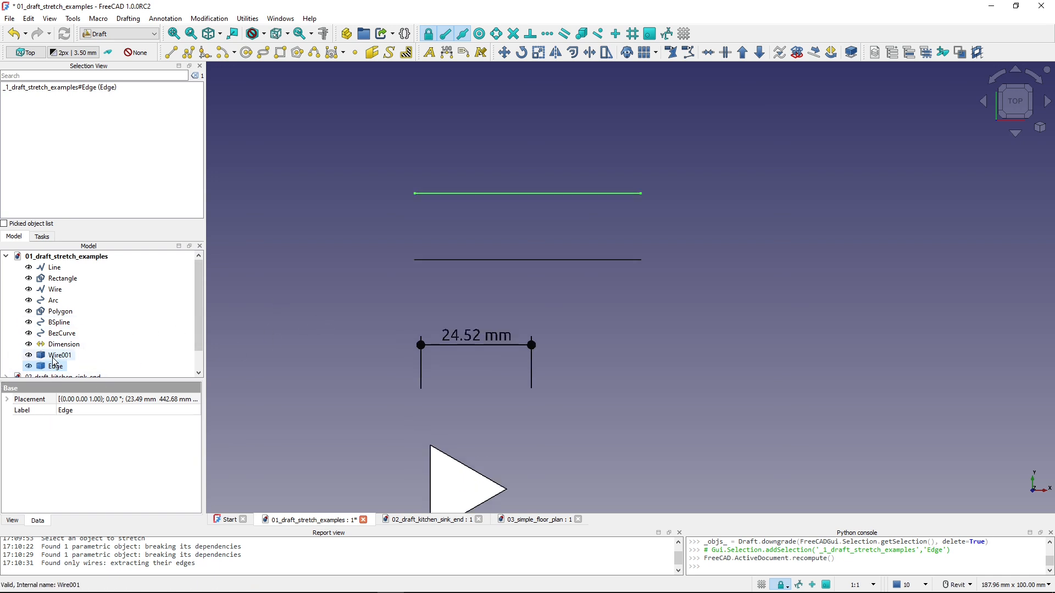
{"action": "left_click", "coordinate": [549, 259]}
{"action": "left_click", "coordinate": [603, 56]}
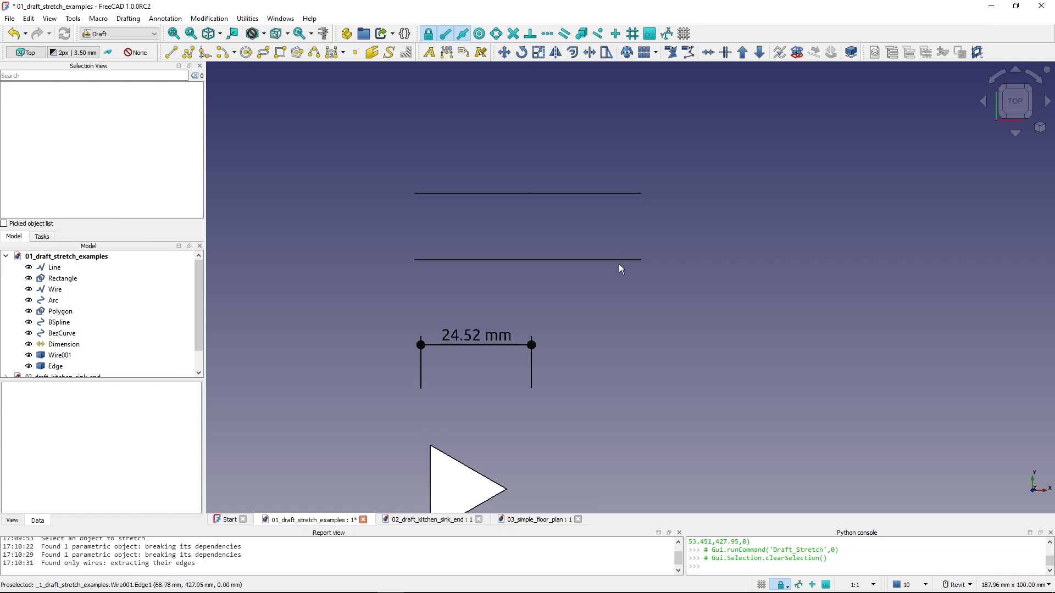
{"action": "left_click", "coordinate": [565, 193]}
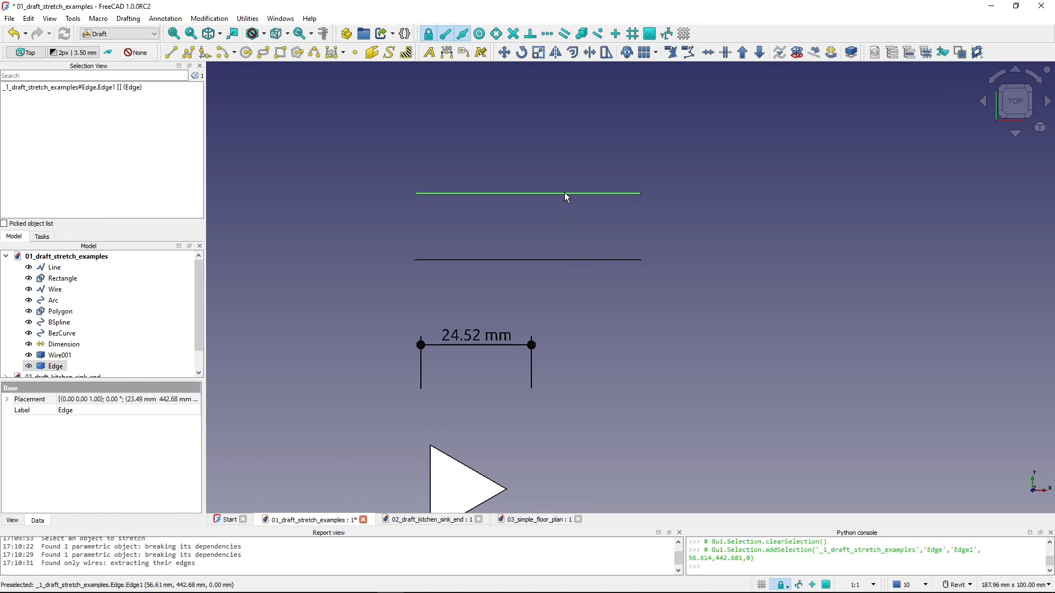
{"action": "left_click", "coordinate": [605, 59]}
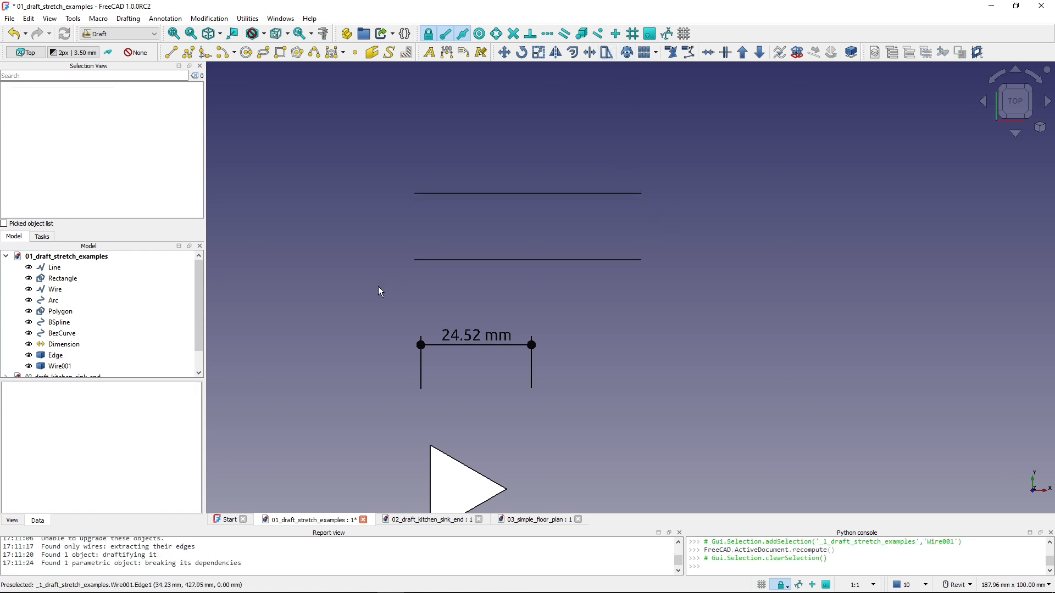
- Upgrade the upper simple edge to a Draft line
{"action": "left_click", "coordinate": [69, 356]}
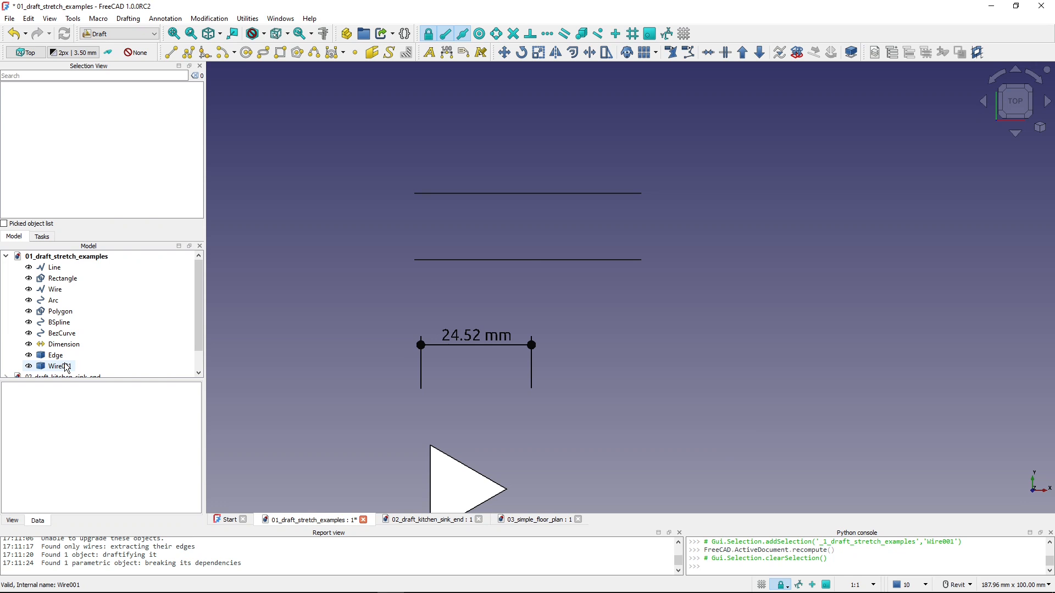
{"action": "left_click", "coordinate": [66, 366]}
{"action": "left_click", "coordinate": [55, 357]}
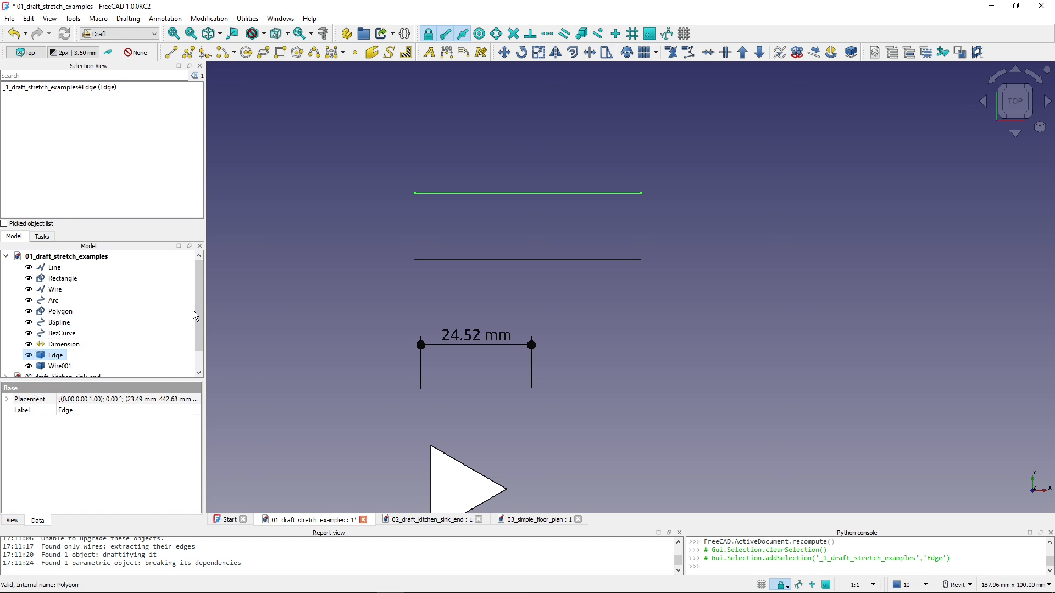
{"action": "left_click", "coordinate": [743, 53]}
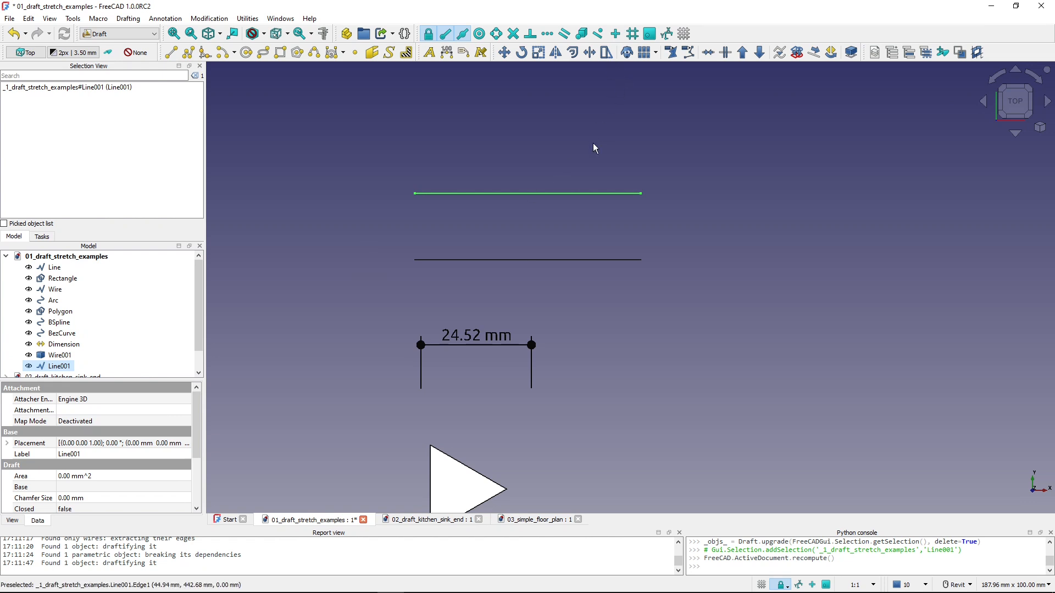
- Stretch the upper line's right end freehand about 18 mm to the right
{"action": "left_click", "coordinate": [606, 52]}
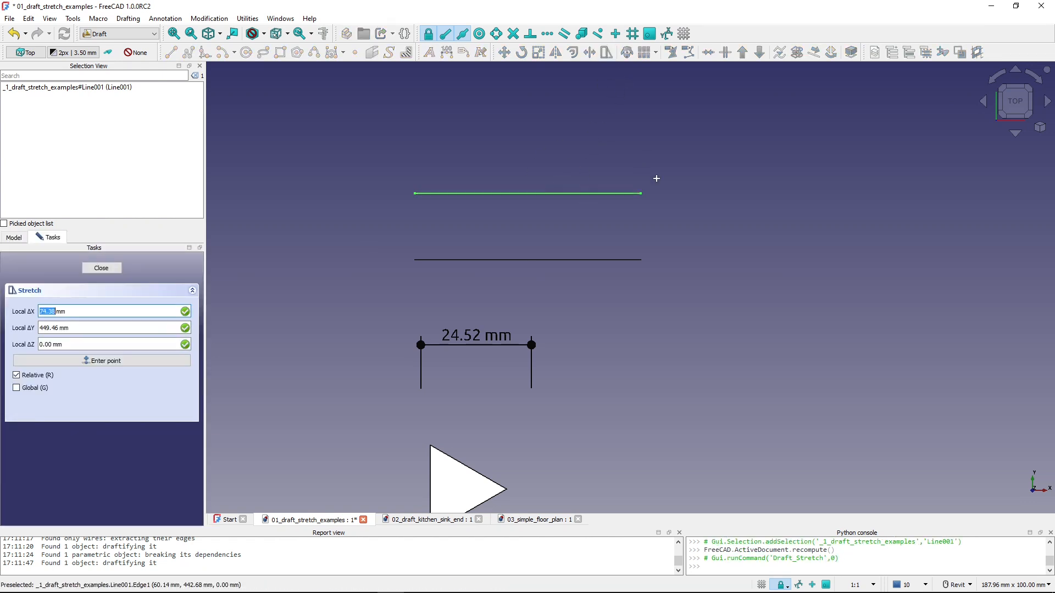
{"action": "left_click", "coordinate": [664, 213]}
{"action": "left_click", "coordinate": [617, 174]}
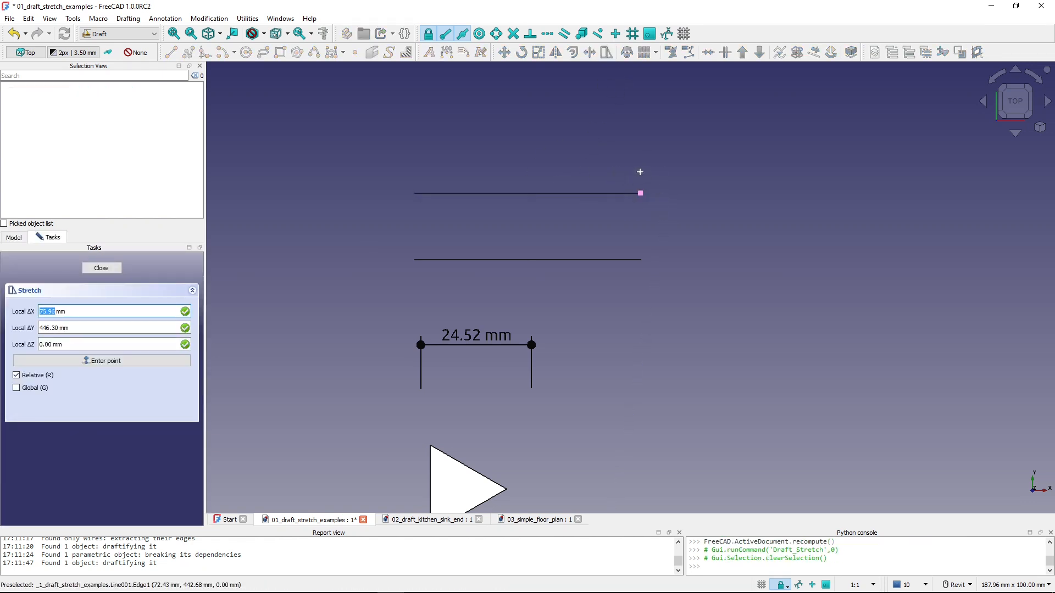
{"action": "left_click", "coordinate": [740, 198]}
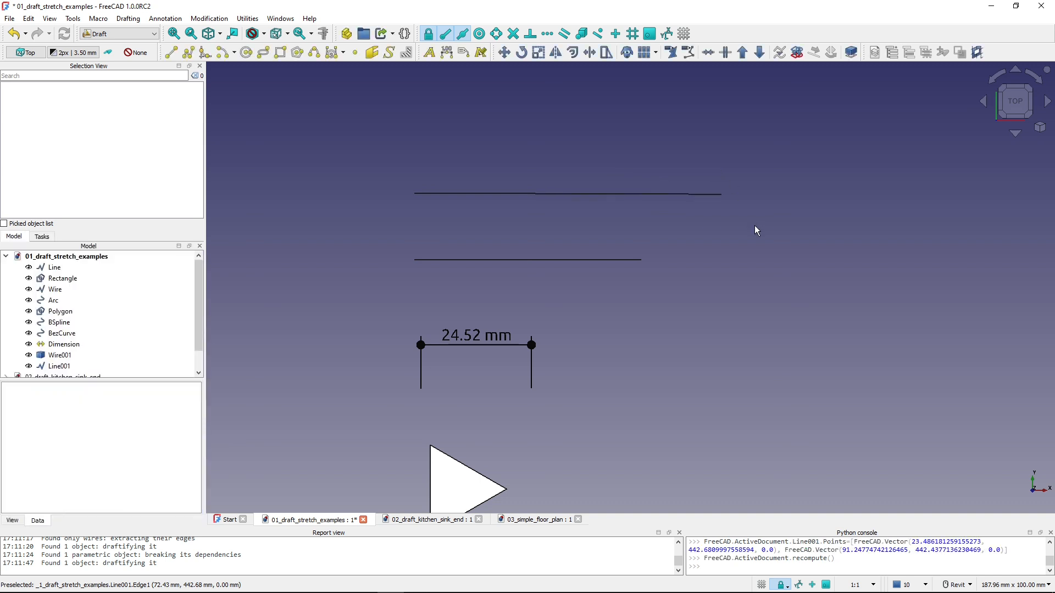
- Convert the lower wire to a Draft line by downgrading it to an edge and upgrading that edge
{"action": "left_click", "coordinate": [59, 355]}
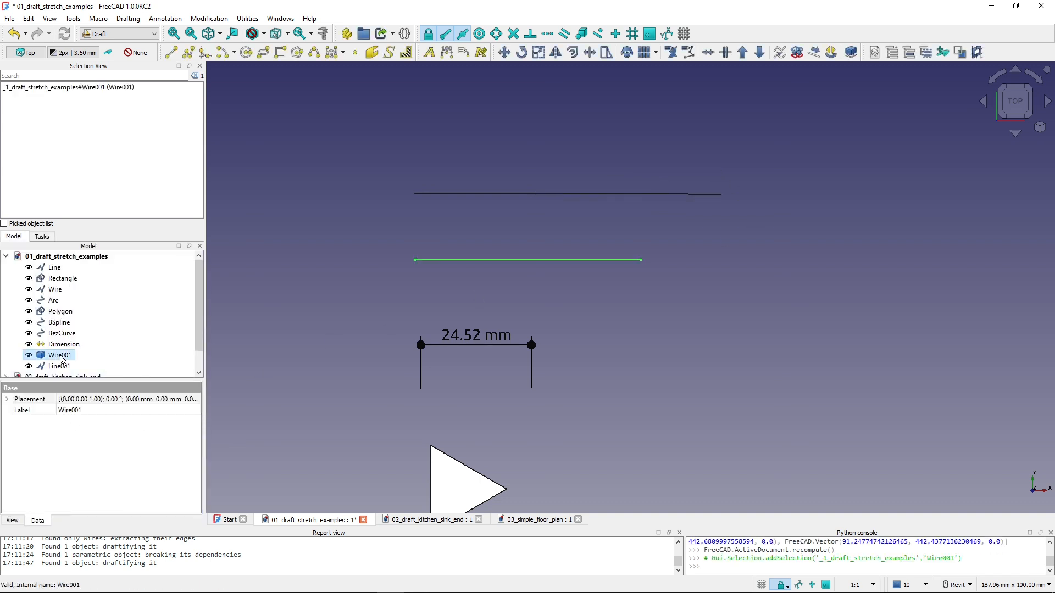
{"action": "left_click", "coordinate": [742, 54]}
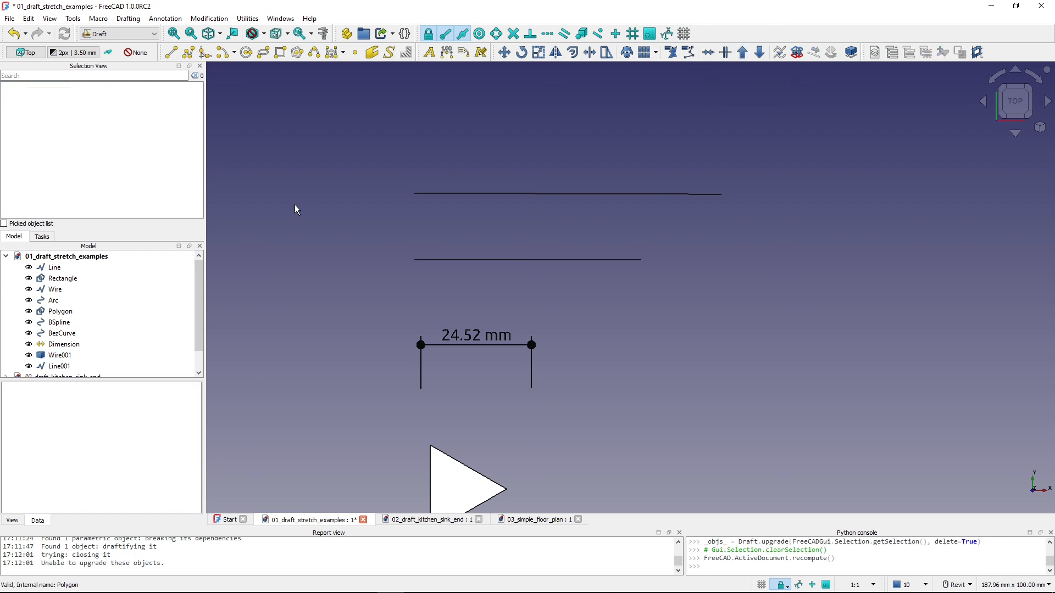
{"action": "left_click", "coordinate": [50, 357]}
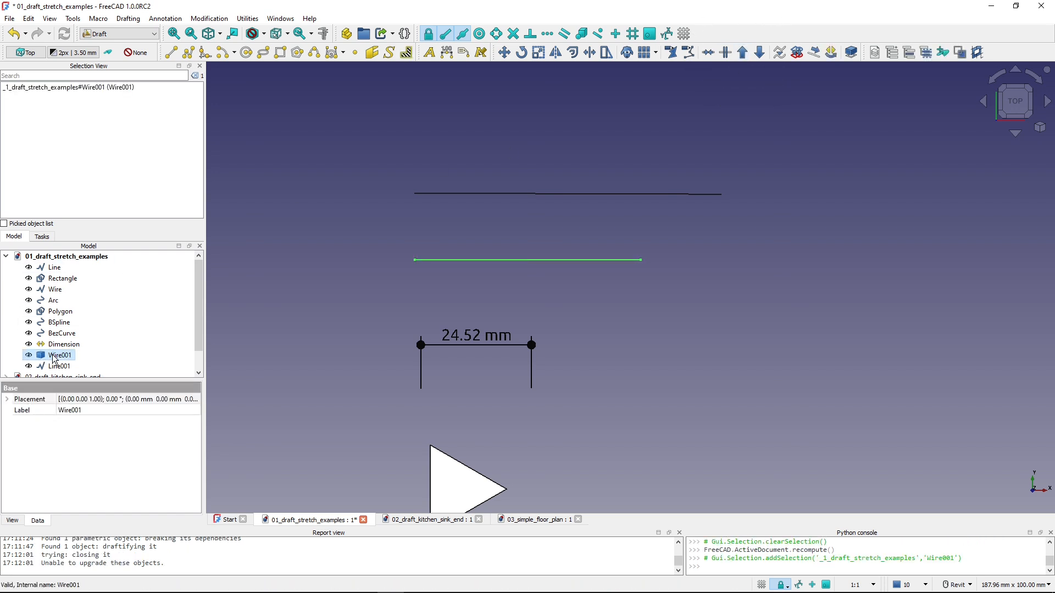
{"action": "left_click", "coordinate": [757, 55]}
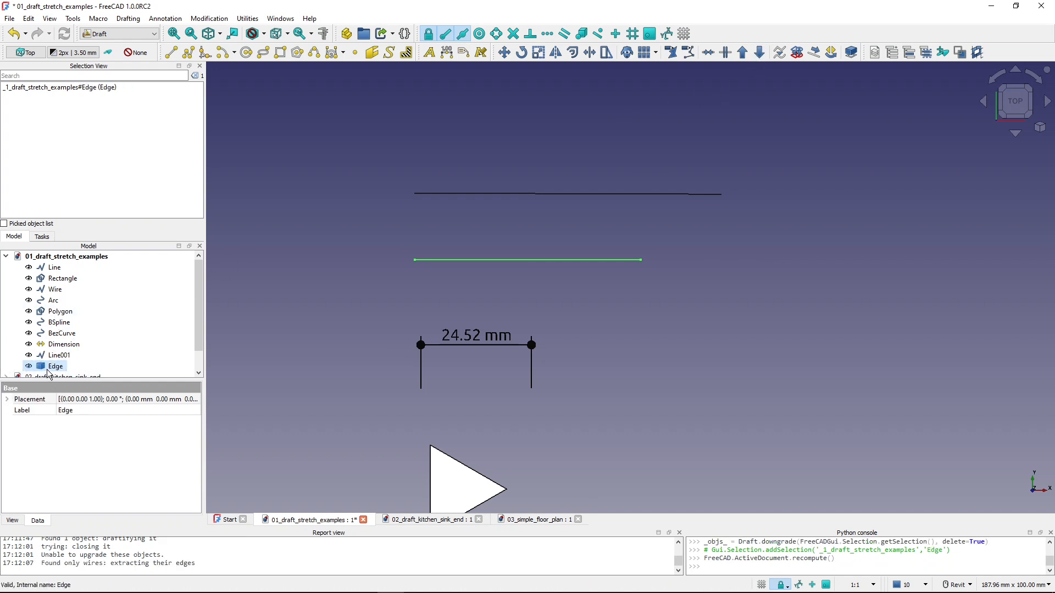
{"action": "left_click", "coordinate": [741, 52]}
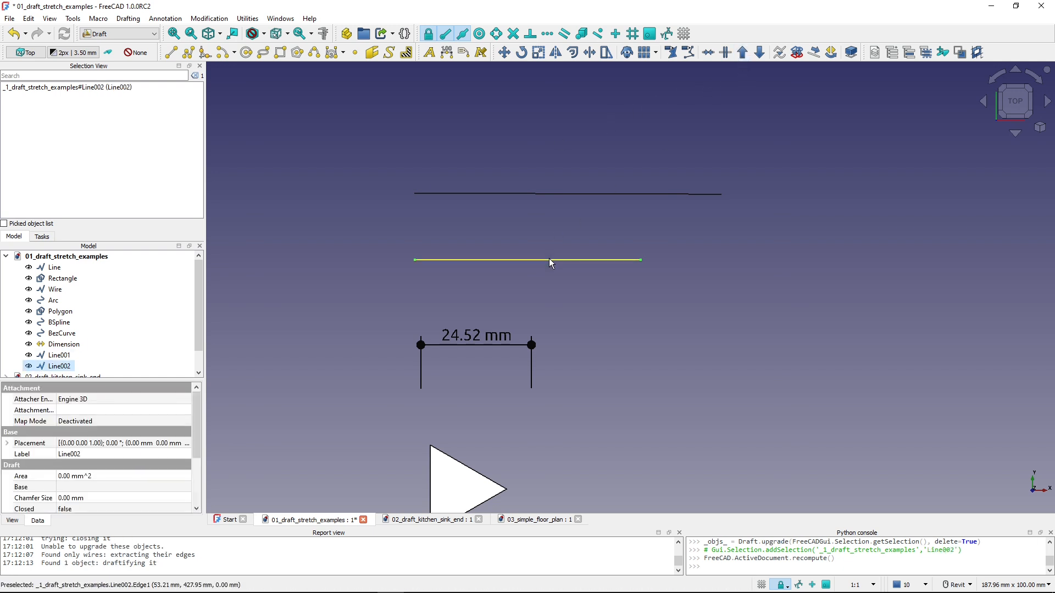
- Stretch the lower line's right end about 20 mm to the right, constrained to the X direction
{"action": "left_click", "coordinate": [606, 52]}
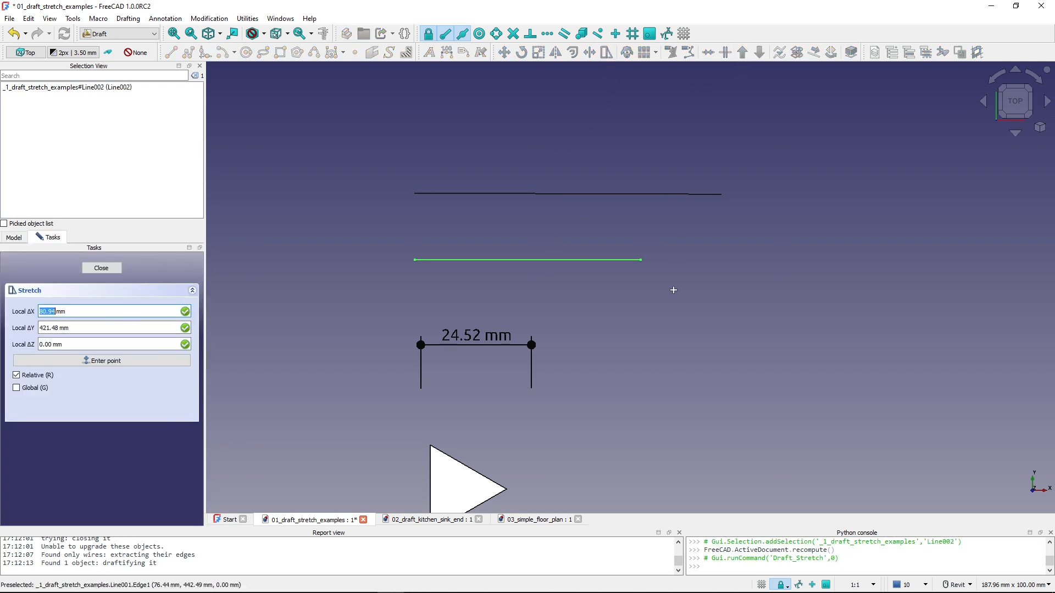
{"action": "left_click", "coordinate": [673, 290]}
{"action": "left_click", "coordinate": [586, 219]}
{"action": "key", "text": "x"}
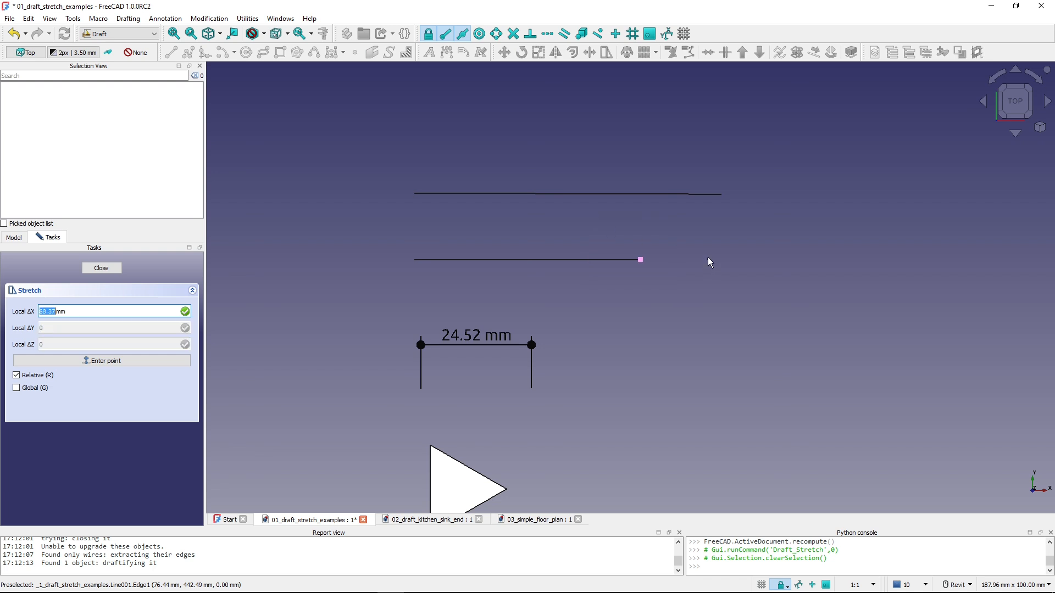
{"action": "left_click", "coordinate": [708, 258]}
{"action": "left_click", "coordinate": [811, 257]}
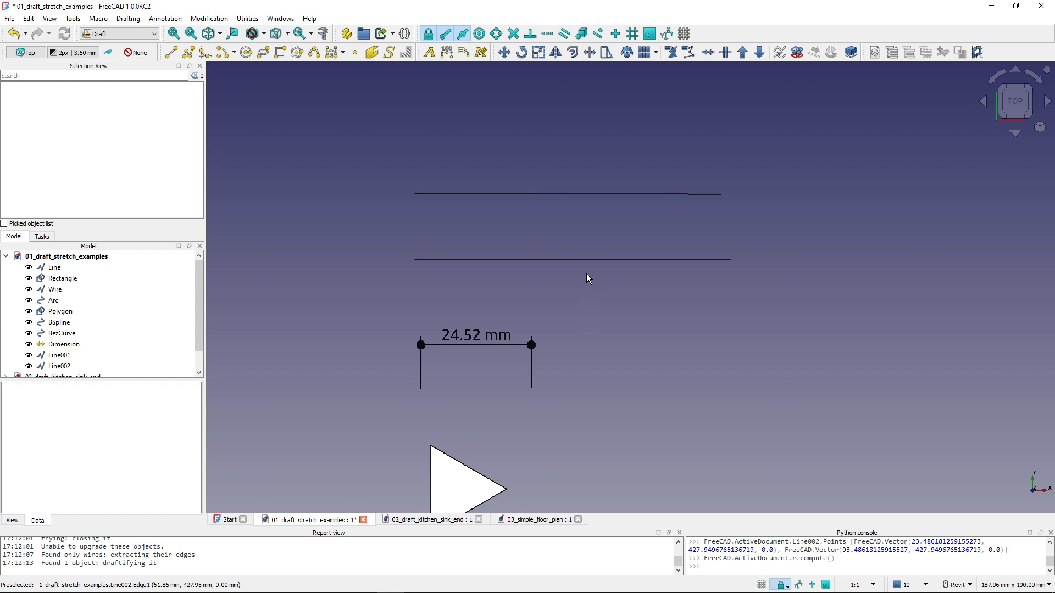
- Switch to the 02_draft_kitchen_sink_end document and measure the length of the outer rectangle's top edge
{"action": "left_click", "coordinate": [416, 521]}
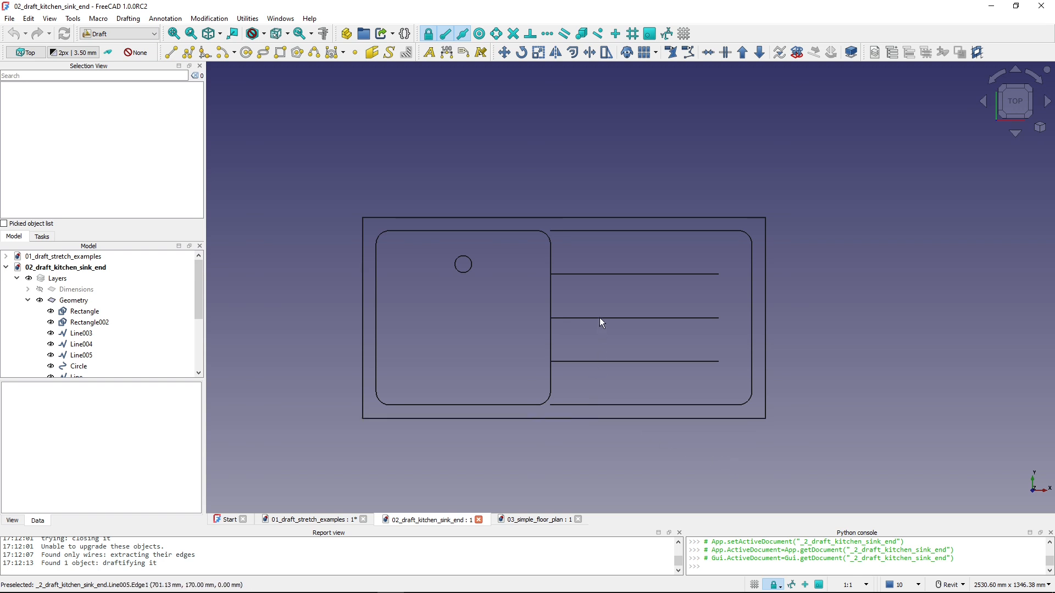
{"action": "left_click", "coordinate": [514, 217]}
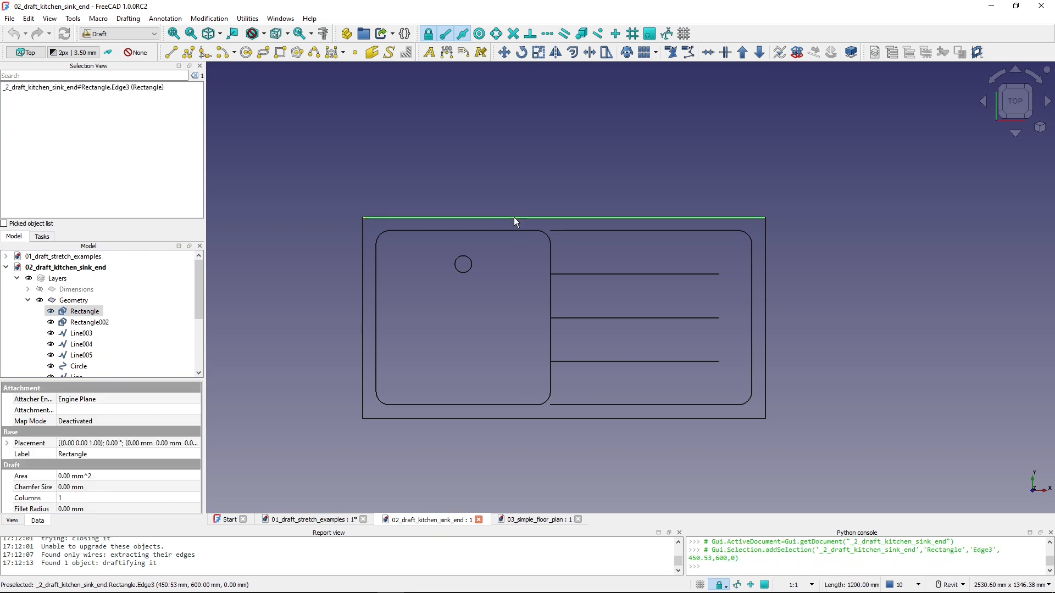
{"action": "left_click", "coordinate": [323, 35]}
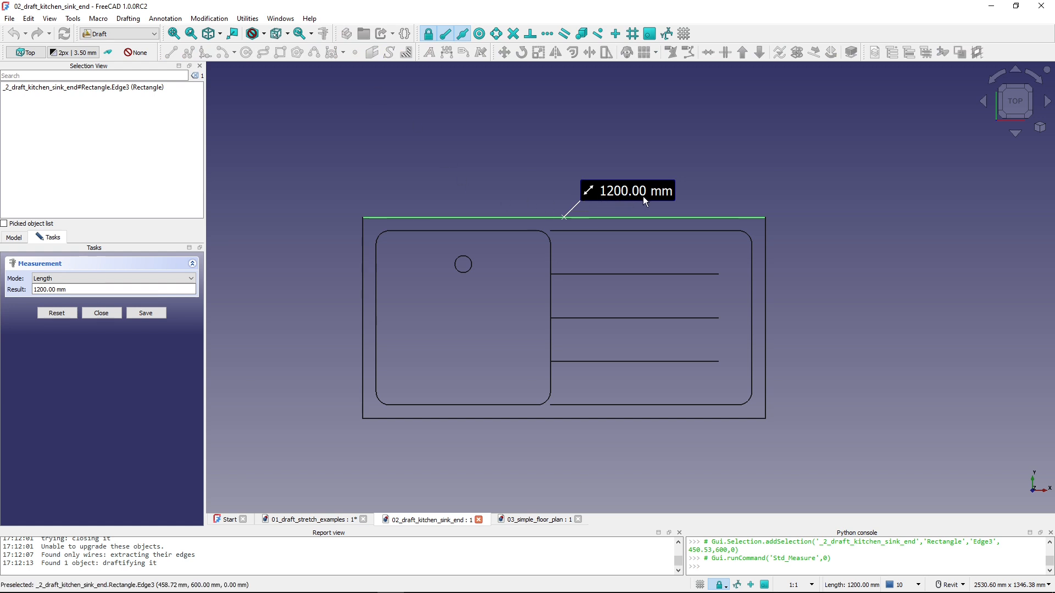
- Stretch the right end of the sink's outer rectangle and drainboard lines by -200 mm, constrained to the X direction
{"action": "left_click", "coordinate": [101, 313]}
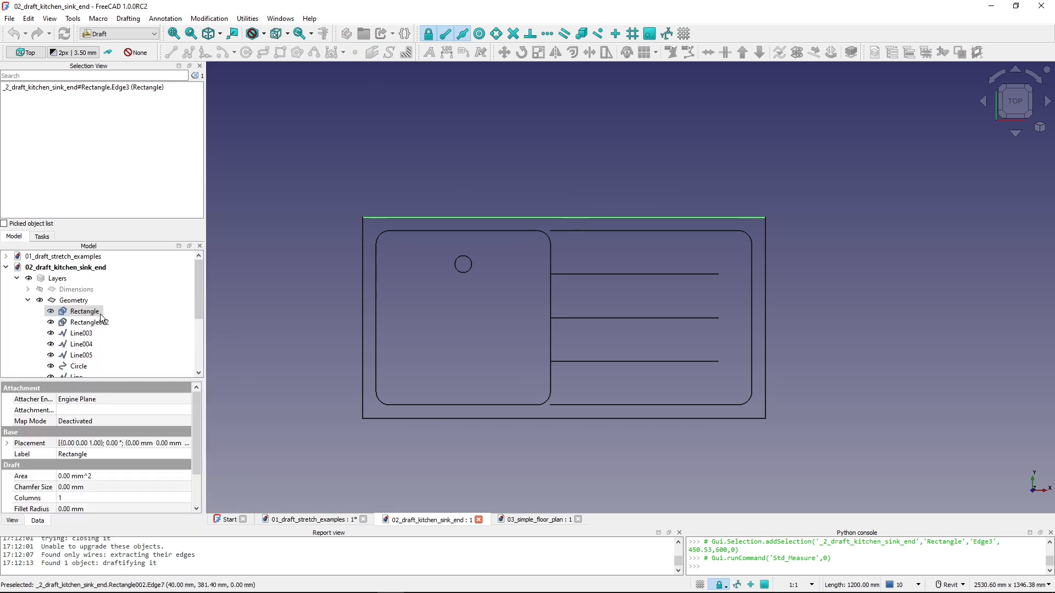
{"action": "left_click", "coordinate": [539, 175]}
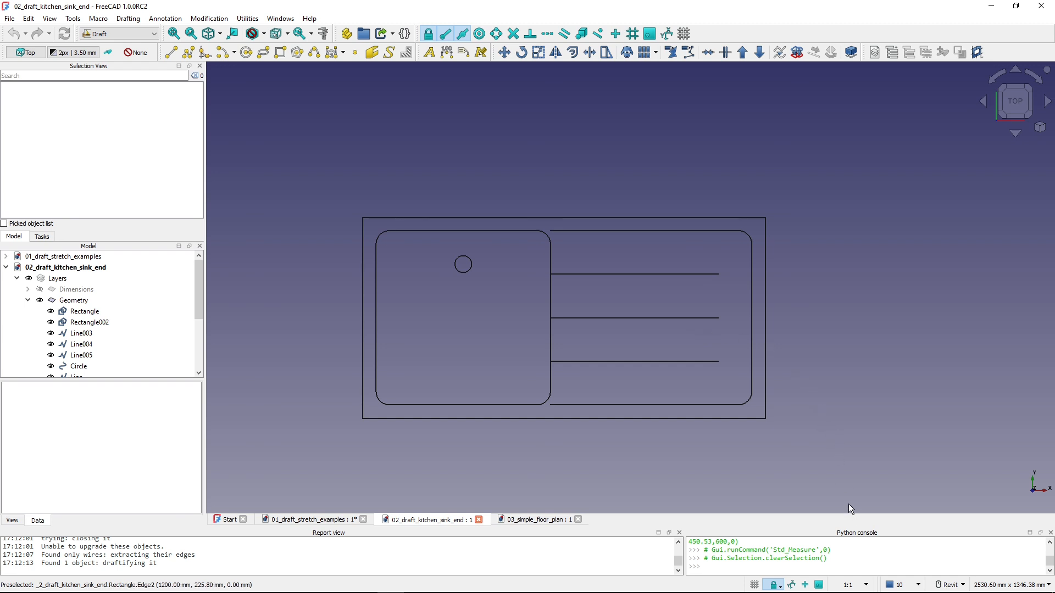
{"action": "key", "text": "shift+b"}
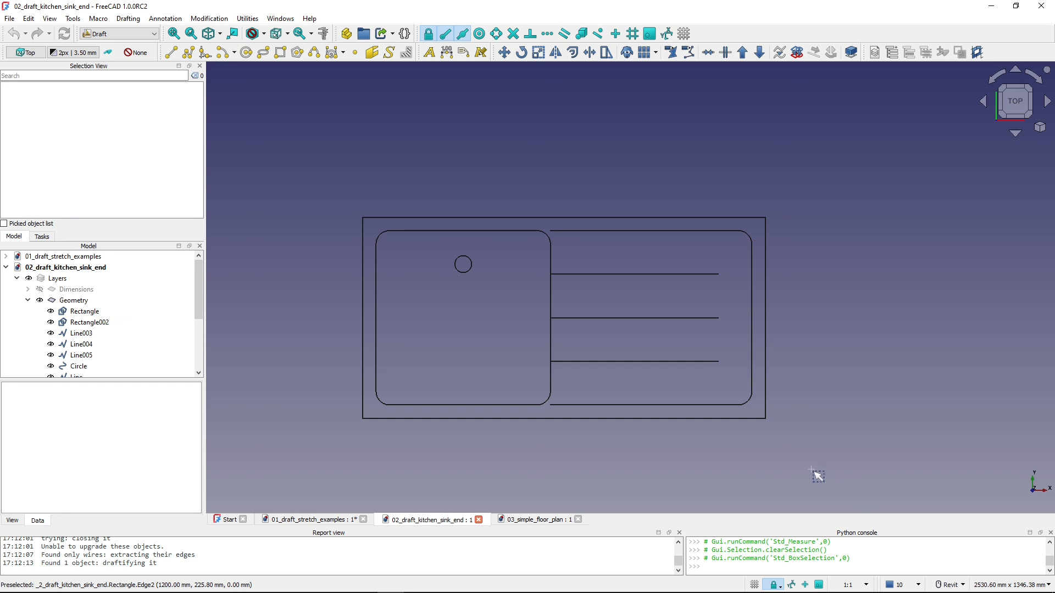
{"action": "left_click_drag", "start_coordinate": [812, 469], "coordinate": [624, 163]}
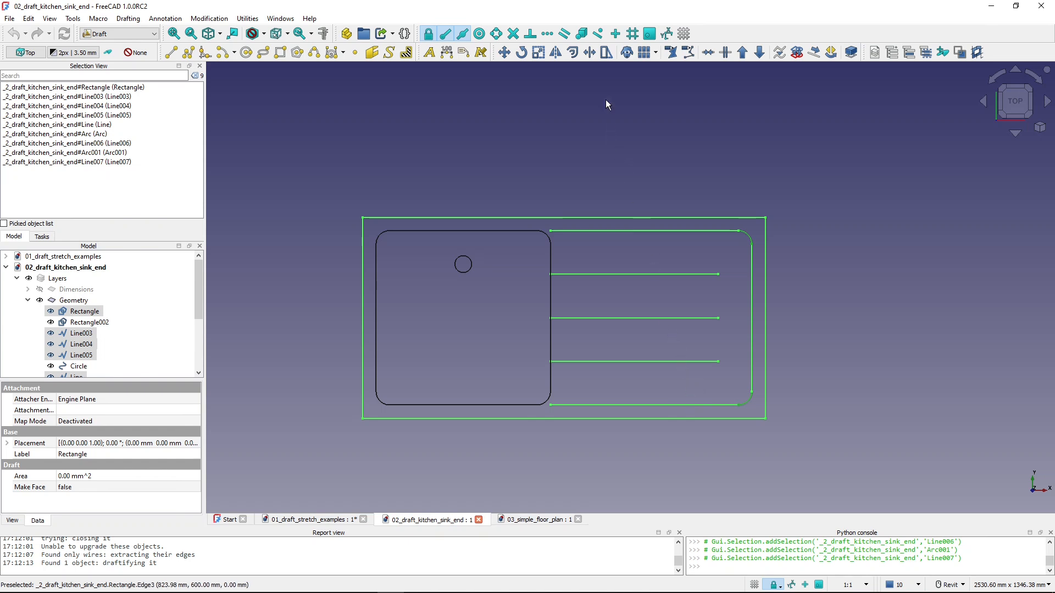
{"action": "left_click", "coordinate": [606, 53]}
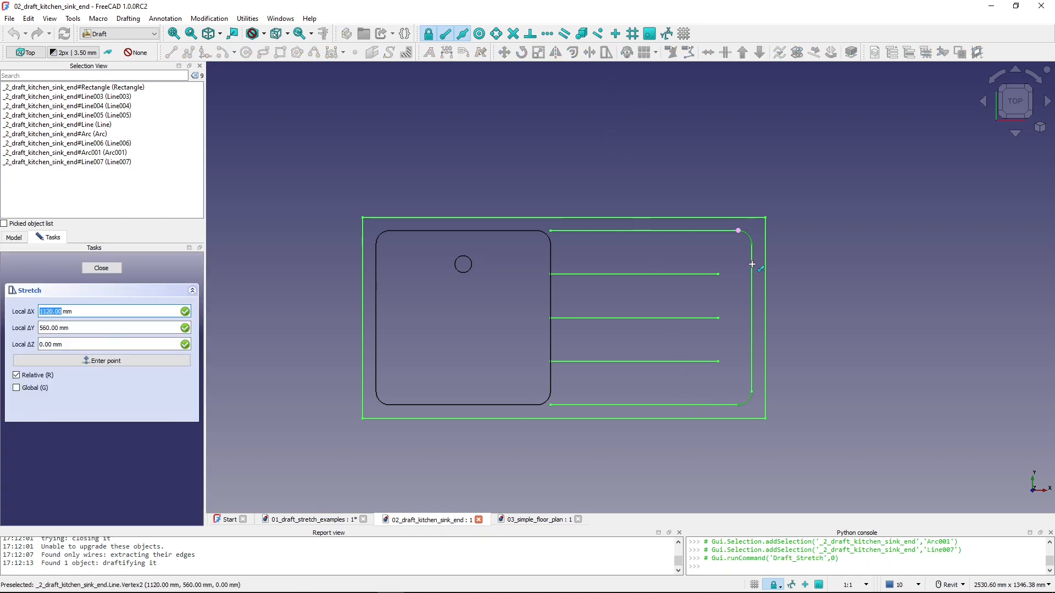
{"action": "left_click", "coordinate": [803, 456]}
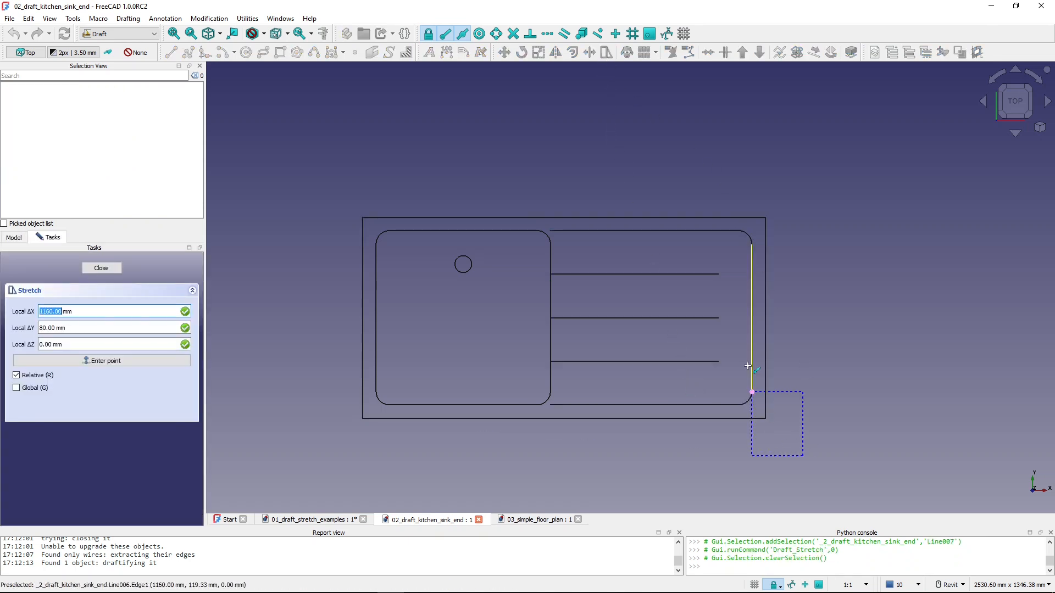
{"action": "left_click", "coordinate": [662, 185]}
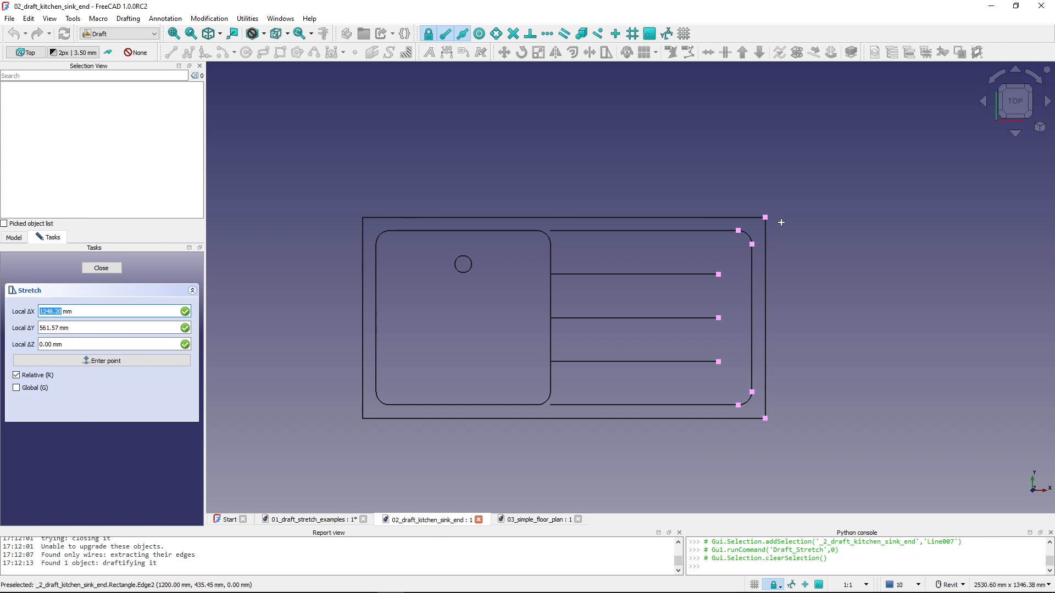
{"action": "left_click", "coordinate": [743, 150]}
{"action": "key", "text": "x"}
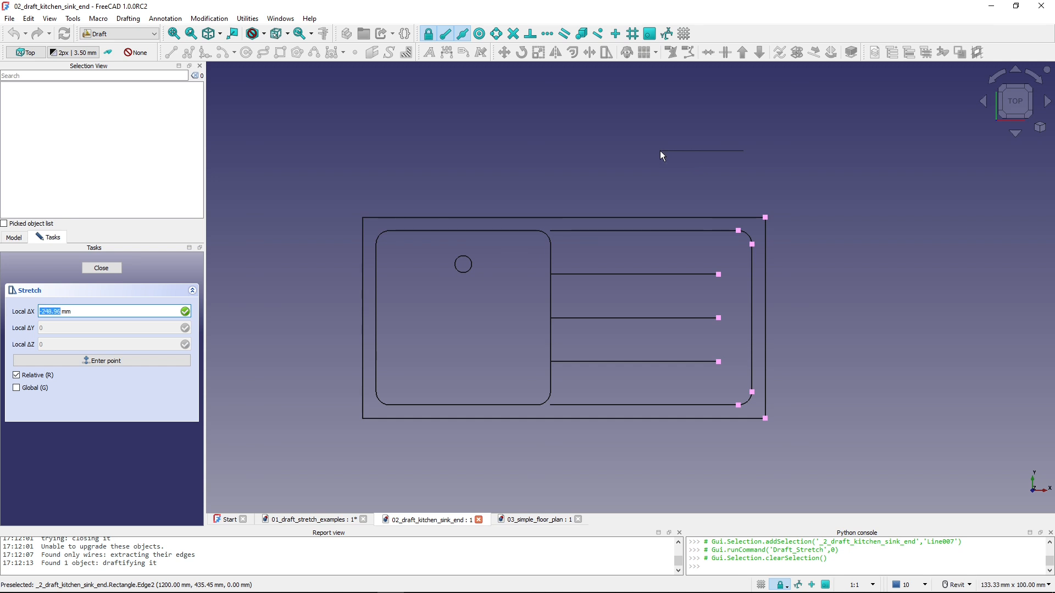
{"action": "type", "text": "-200"}
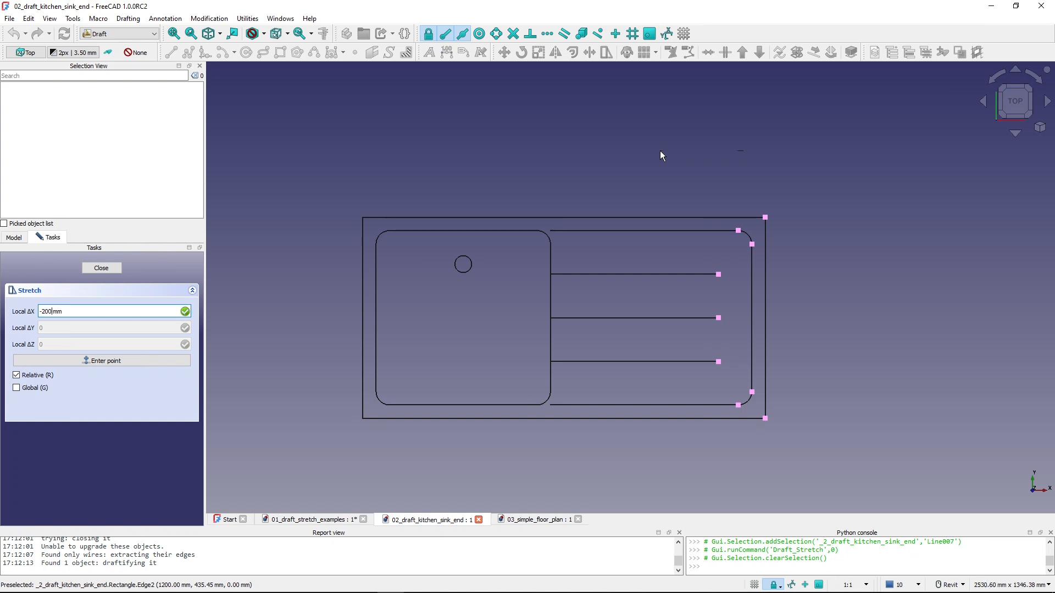
{"action": "key", "text": "Return"}
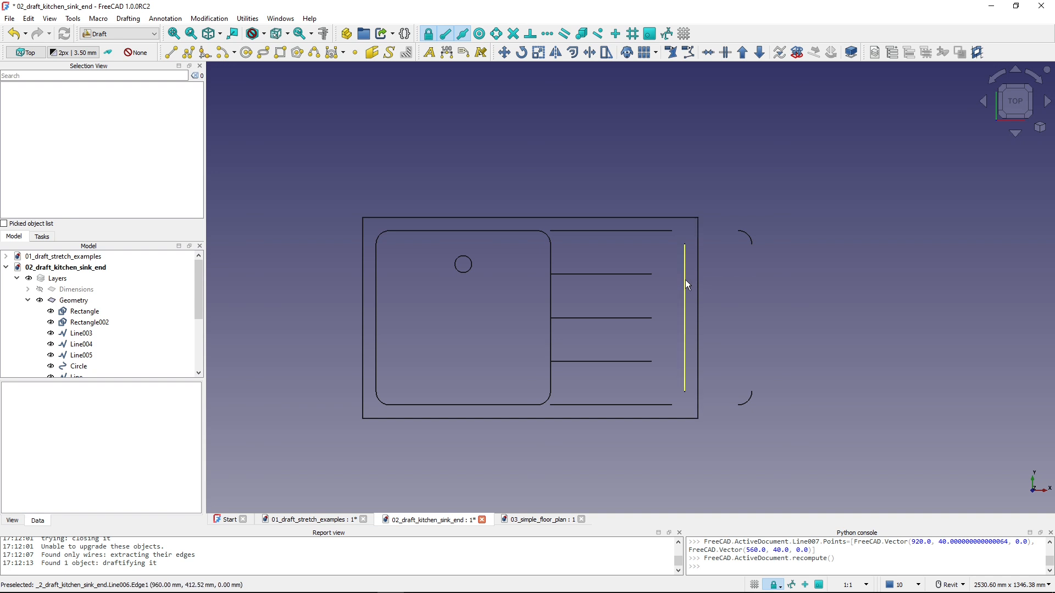
- Move the drainboard's two detached corner arcs by -200 mm along X so they rejoin the shortened outline
{"action": "left_click", "coordinate": [748, 236]}
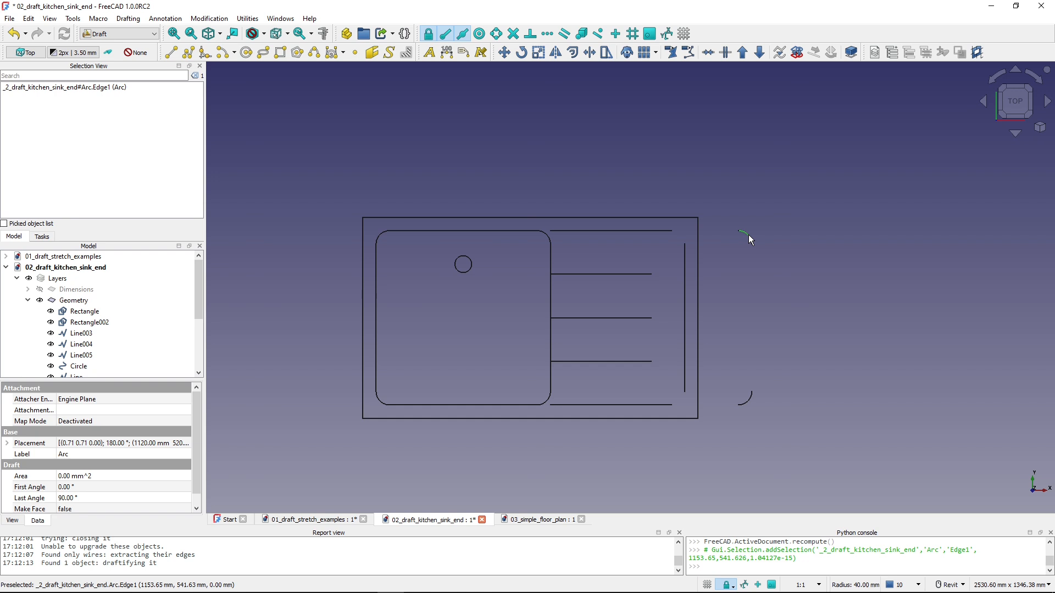
{"action": "left_click", "coordinate": [749, 403]}
{"action": "left_click", "coordinate": [751, 345]}
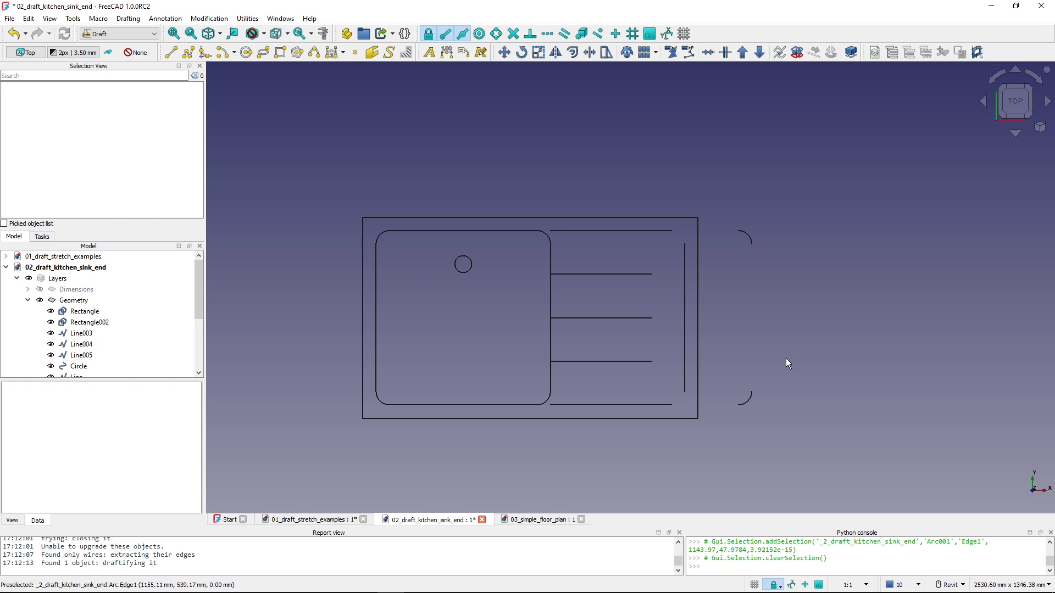
{"action": "key", "text": "shift+b"}
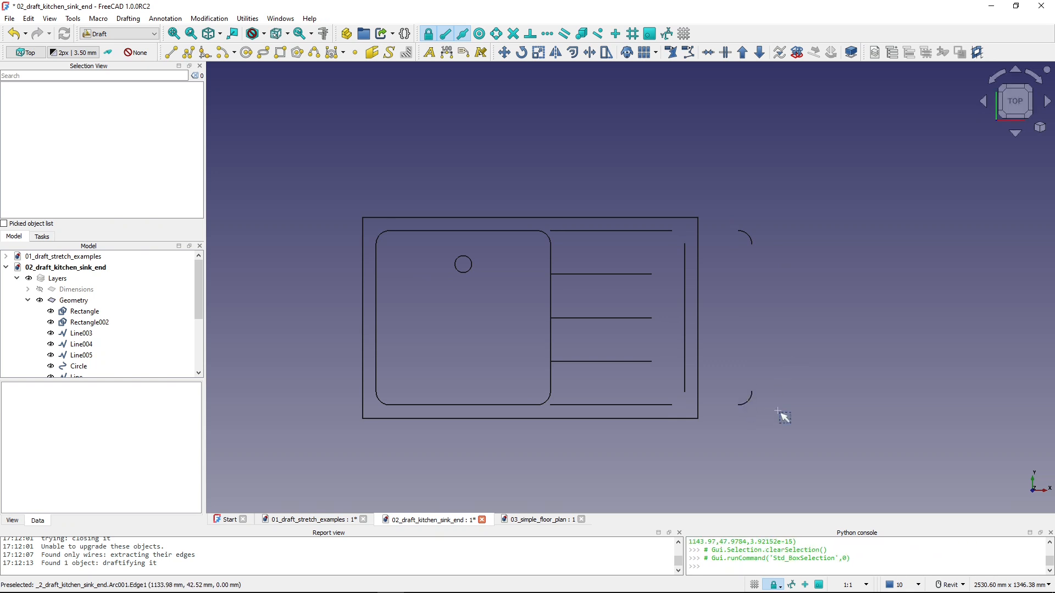
{"action": "left_click_drag", "start_coordinate": [781, 426], "coordinate": [728, 205]}
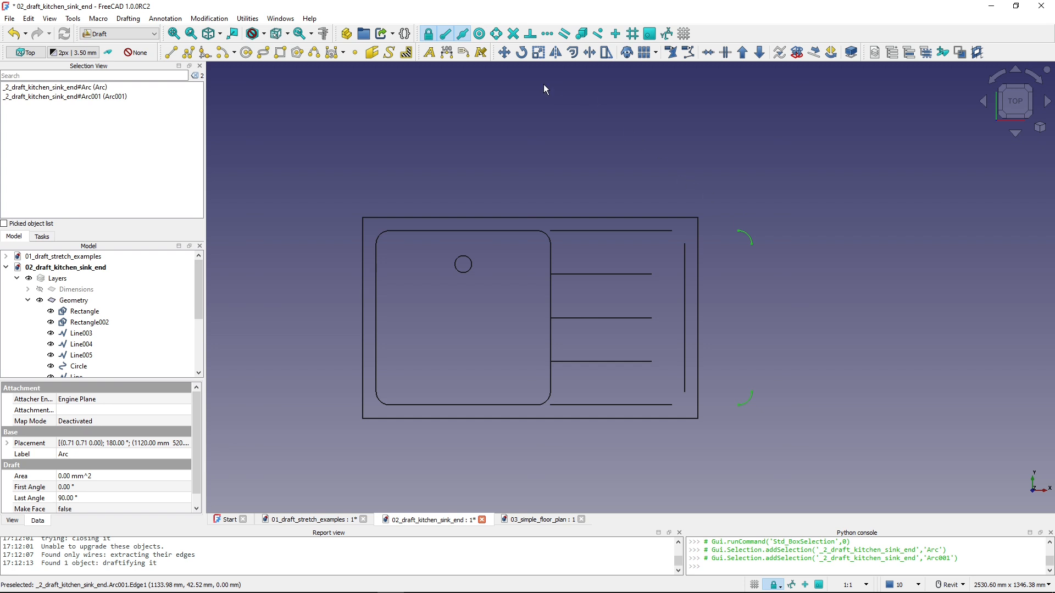
{"action": "left_click", "coordinate": [503, 53]}
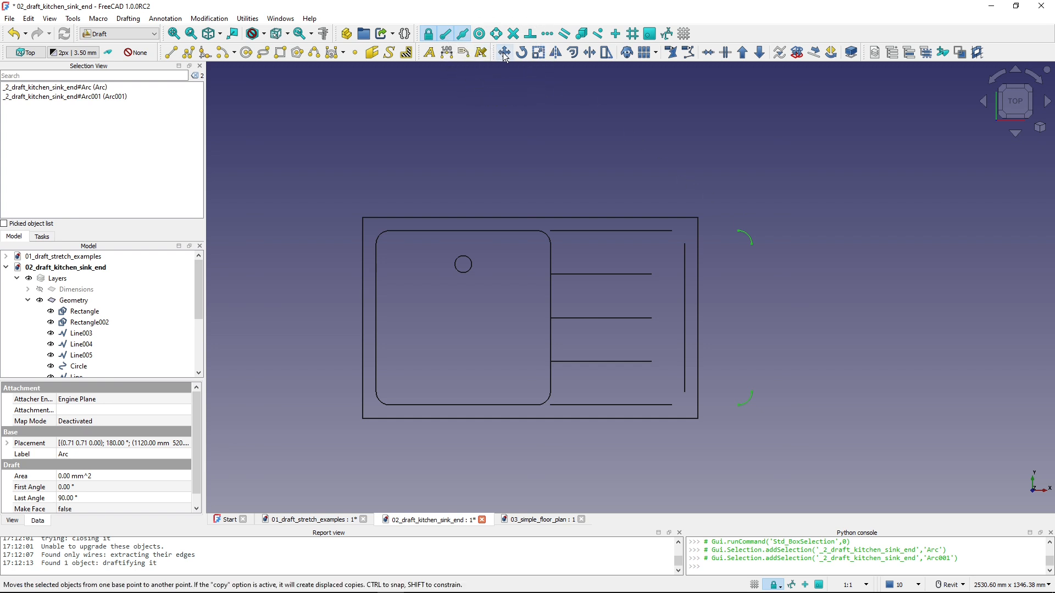
{"action": "left_click", "coordinate": [789, 150]}
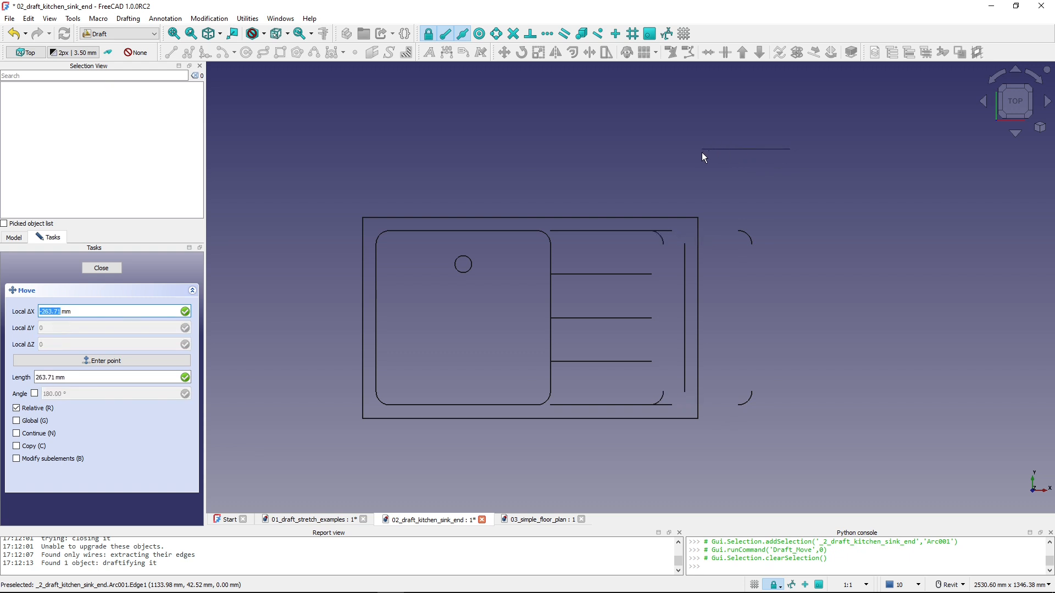
{"action": "type", "text": "-200"}
{"action": "key", "text": "Return"}
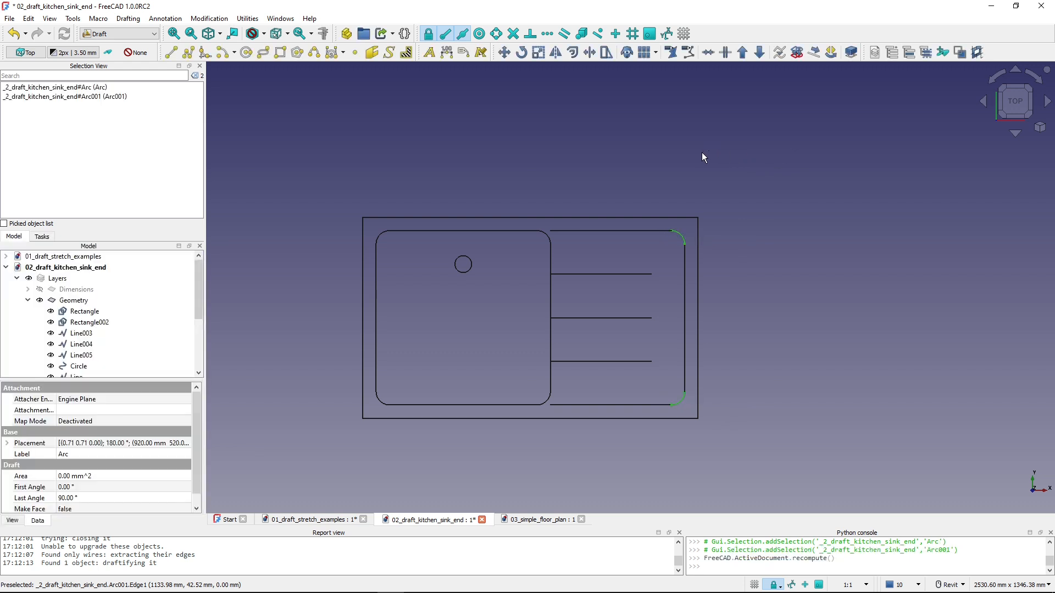
{"action": "left_click", "coordinate": [701, 157]}
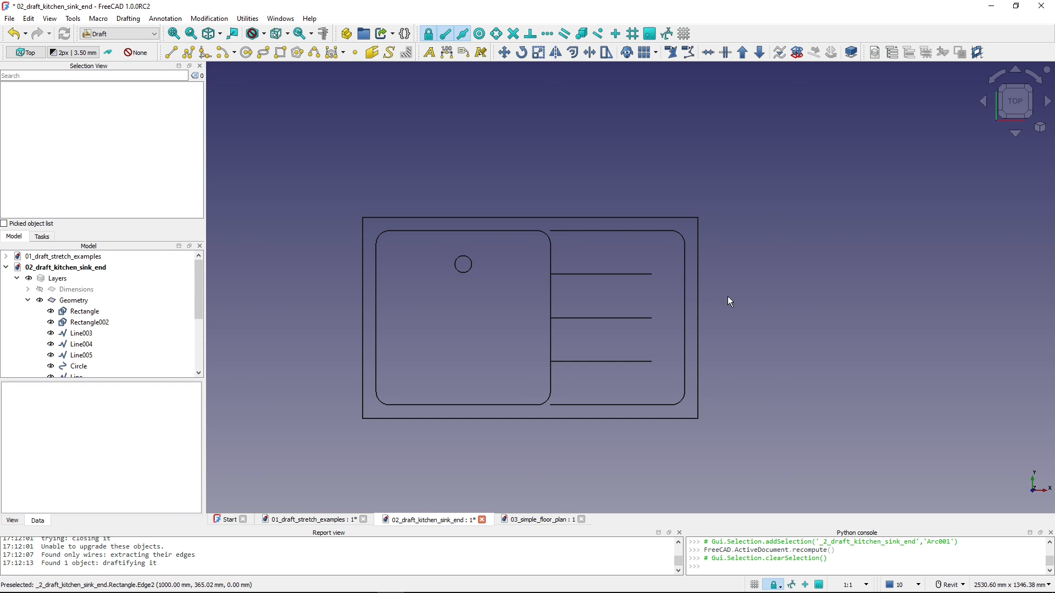
- Switch to the 03_simple_floor_plan document and bring the first window in the upper wall into close view
{"action": "left_click", "coordinate": [544, 519]}
{"action": "scroll", "coordinate": [604, 443], "scroll_direction": "down", "scroll_amount": 5}
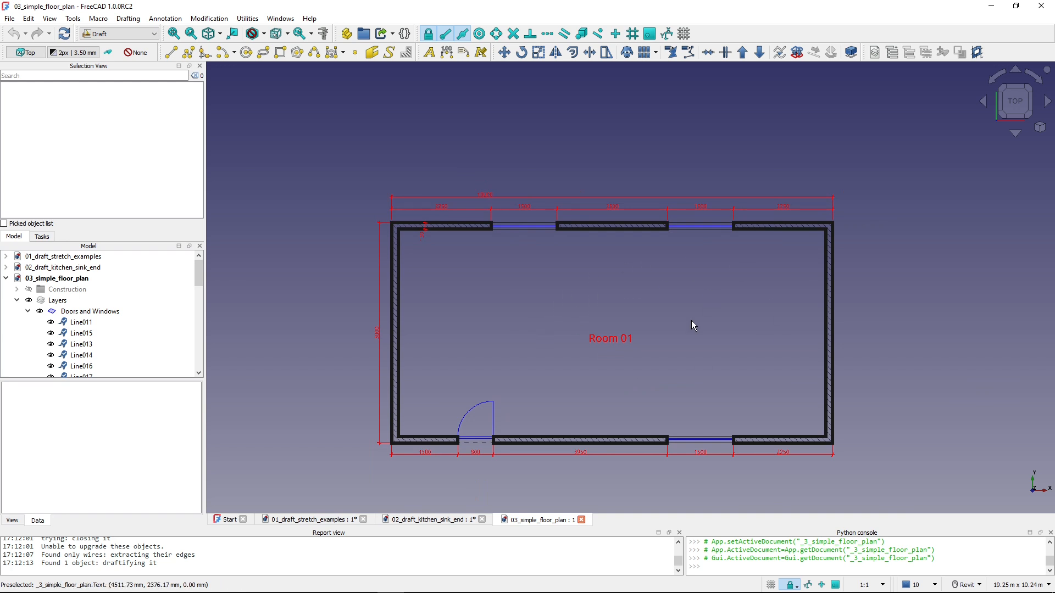
{"action": "scroll", "coordinate": [502, 227], "scroll_direction": "up", "scroll_amount": 5}
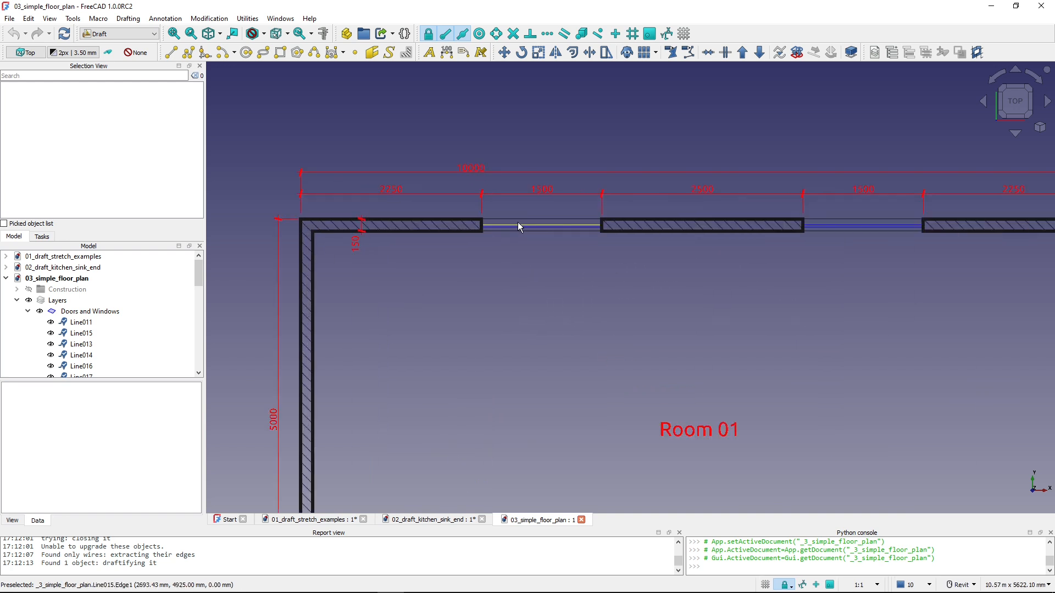
{"action": "middle_click_drag", "start_coordinate": [651, 363], "coordinate": [618, 355]}
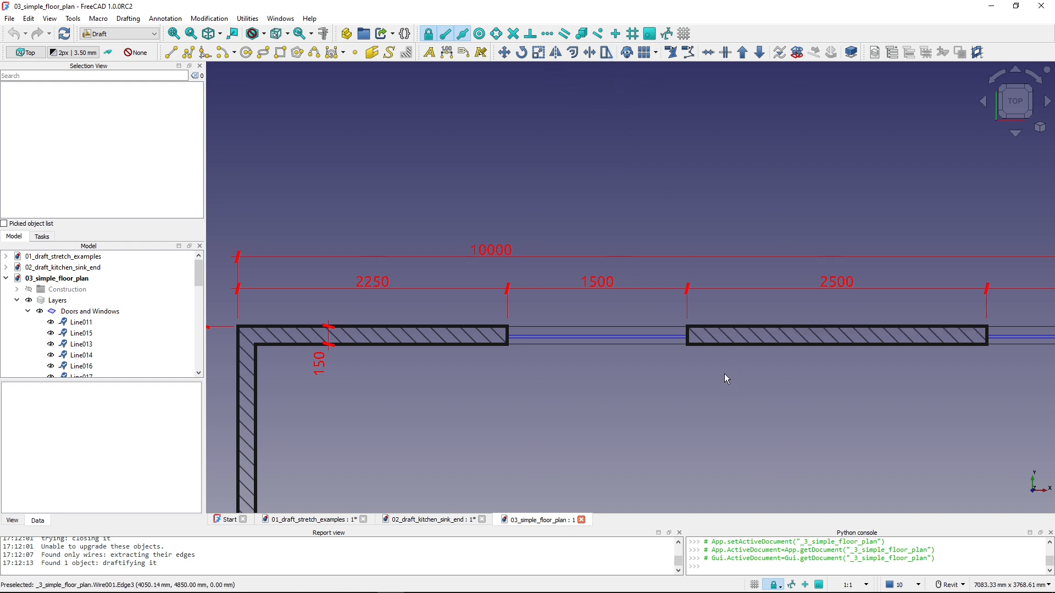
- Stretch the adjoining wall ends and lines of the upper wall's first window 500 mm along X to shift the opening right
{"action": "key", "text": "shift+b"}
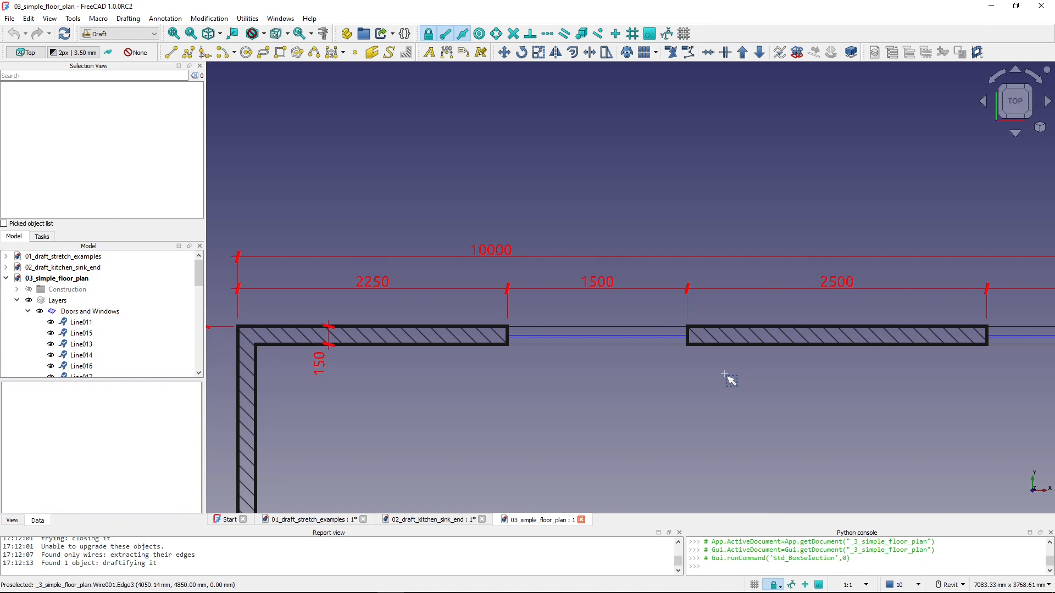
{"action": "left_click_drag", "start_coordinate": [725, 375], "coordinate": [479, 273]}
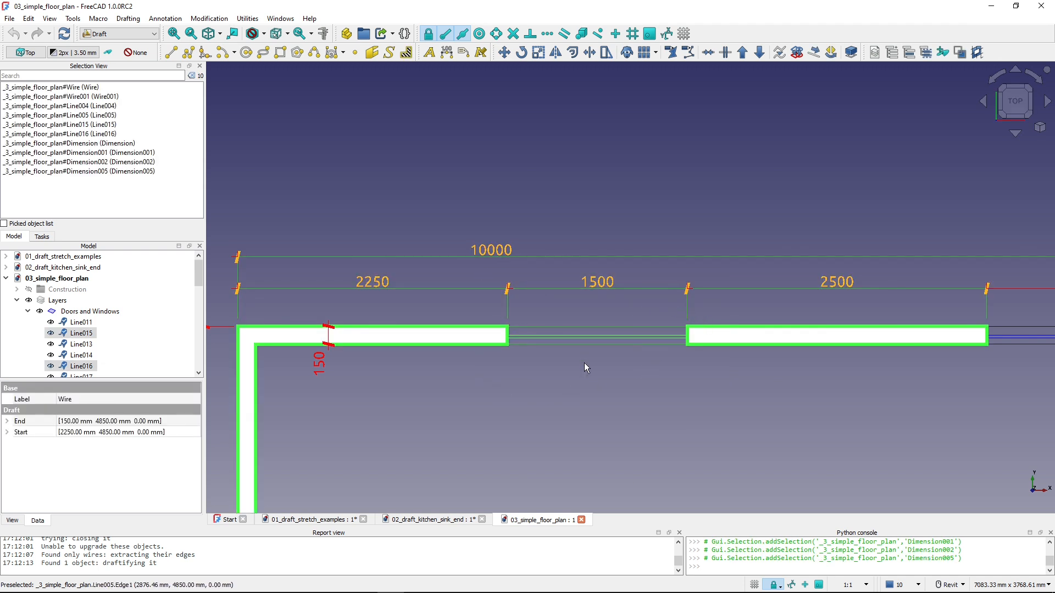
{"action": "left_click", "coordinate": [606, 54]}
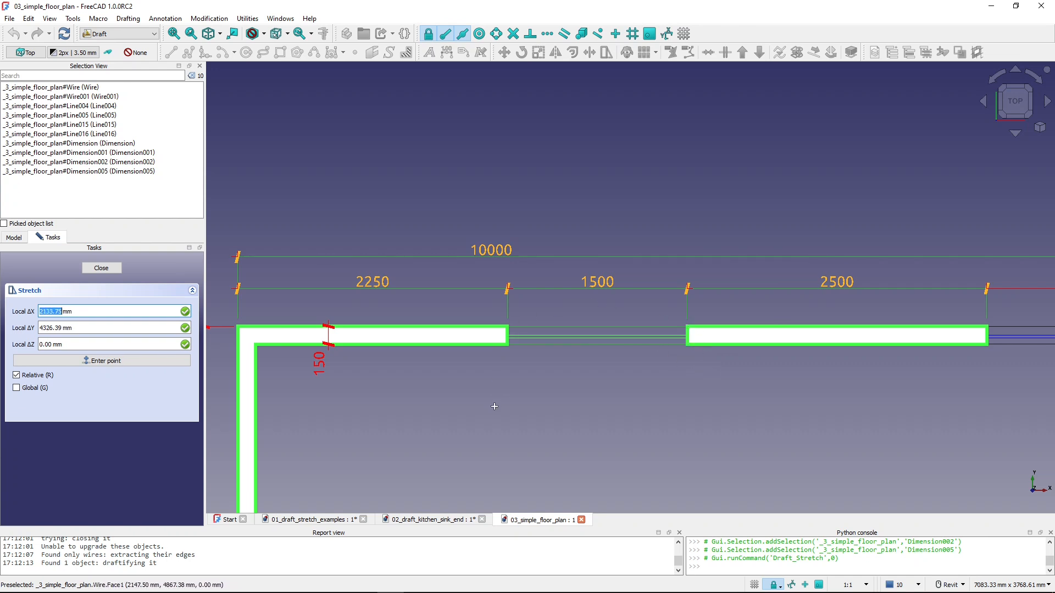
{"action": "left_click", "coordinate": [703, 372]}
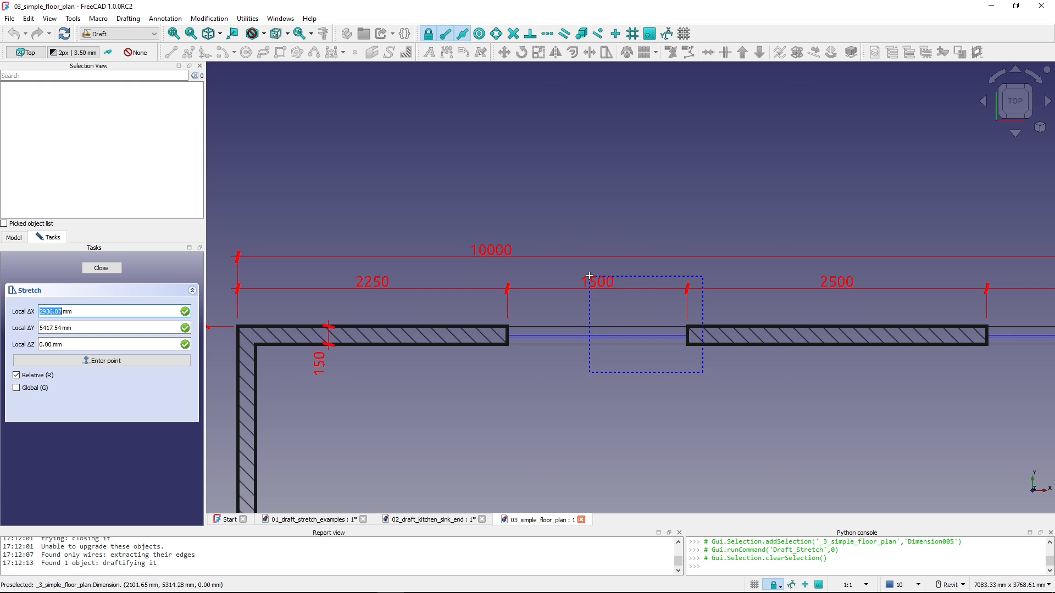
{"action": "left_click", "coordinate": [481, 272]}
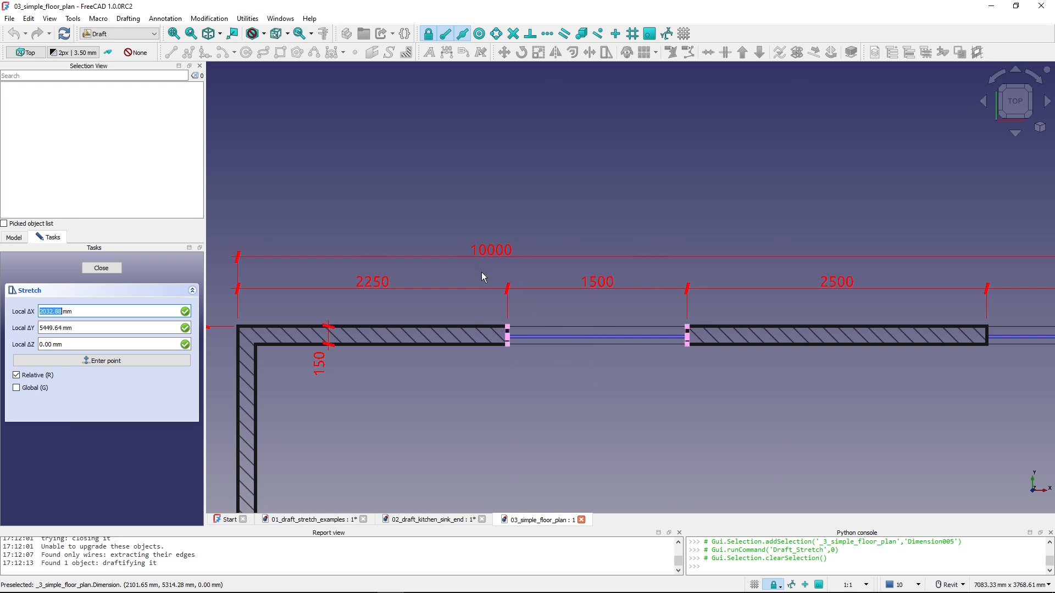
{"action": "left_click", "coordinate": [578, 399]}
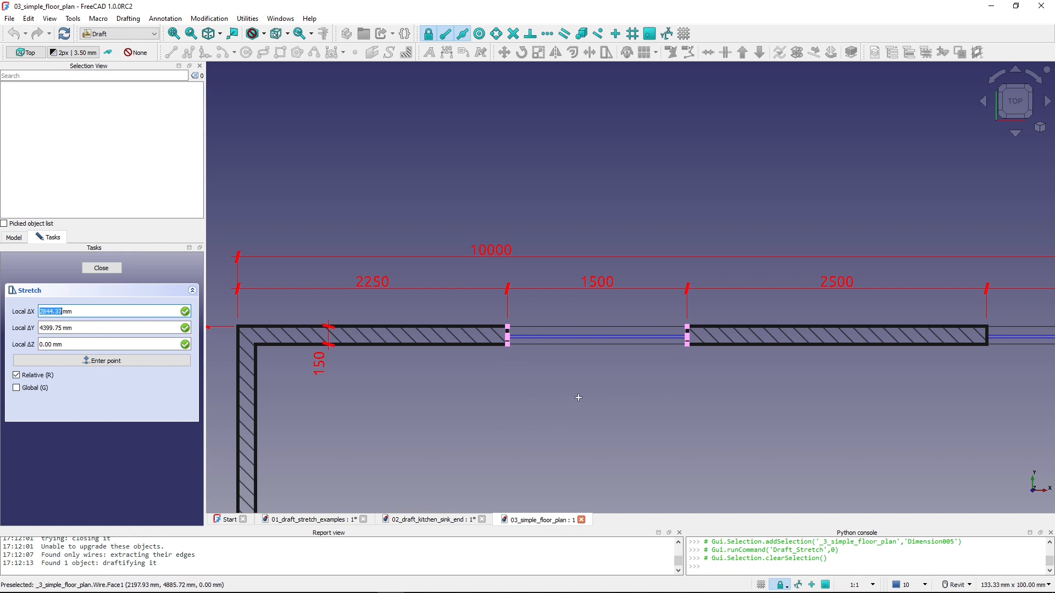
{"action": "key", "text": "x"}
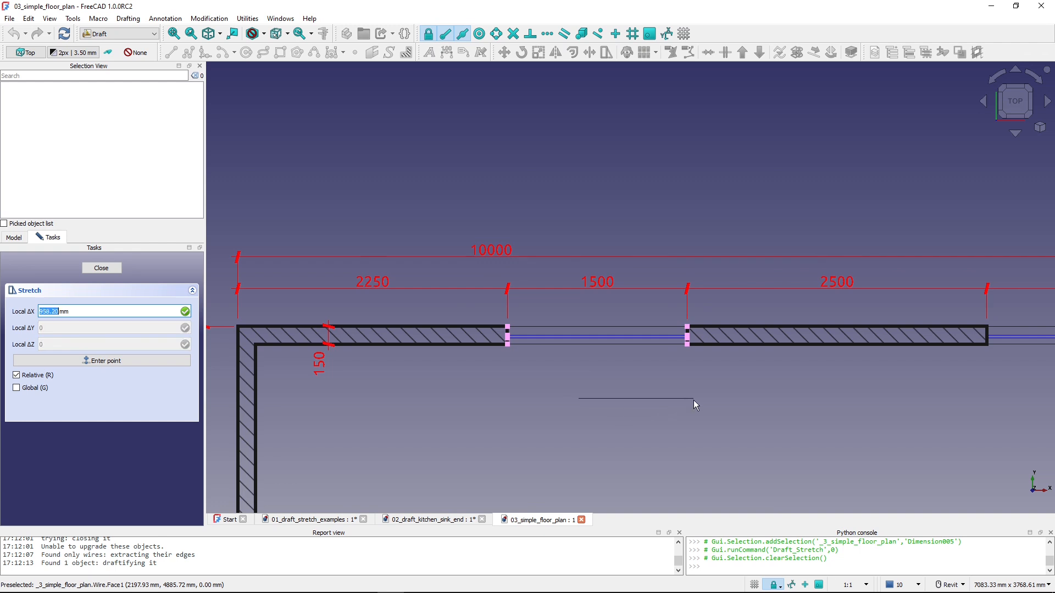
{"action": "type", "text": "500"}
{"action": "key", "text": "Return"}
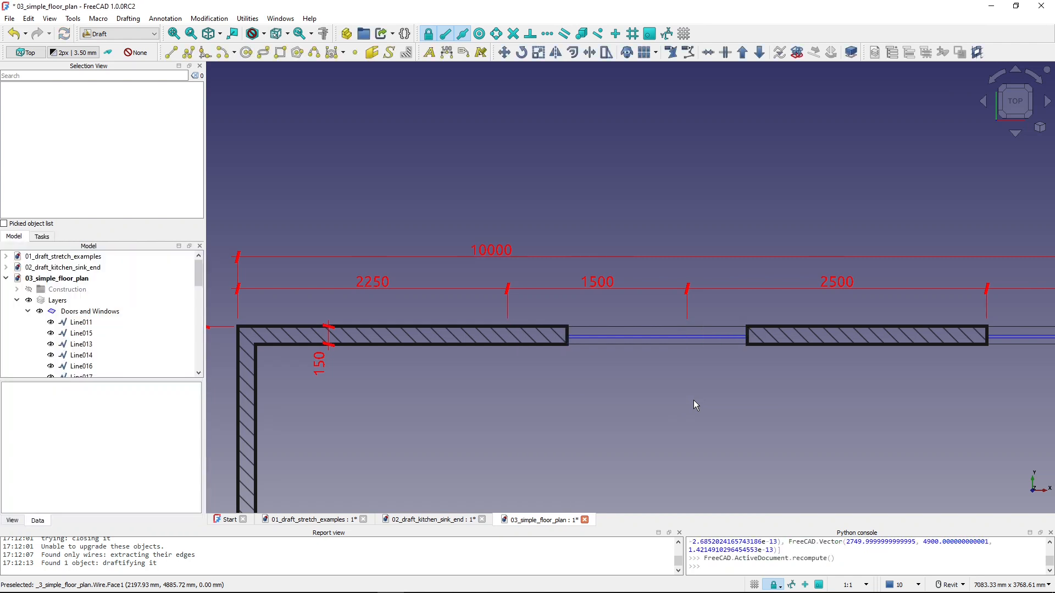
- Inspect the shifted window lines and the adjoining left wall outline by selecting them one after another
{"action": "left_click", "coordinate": [637, 346]}
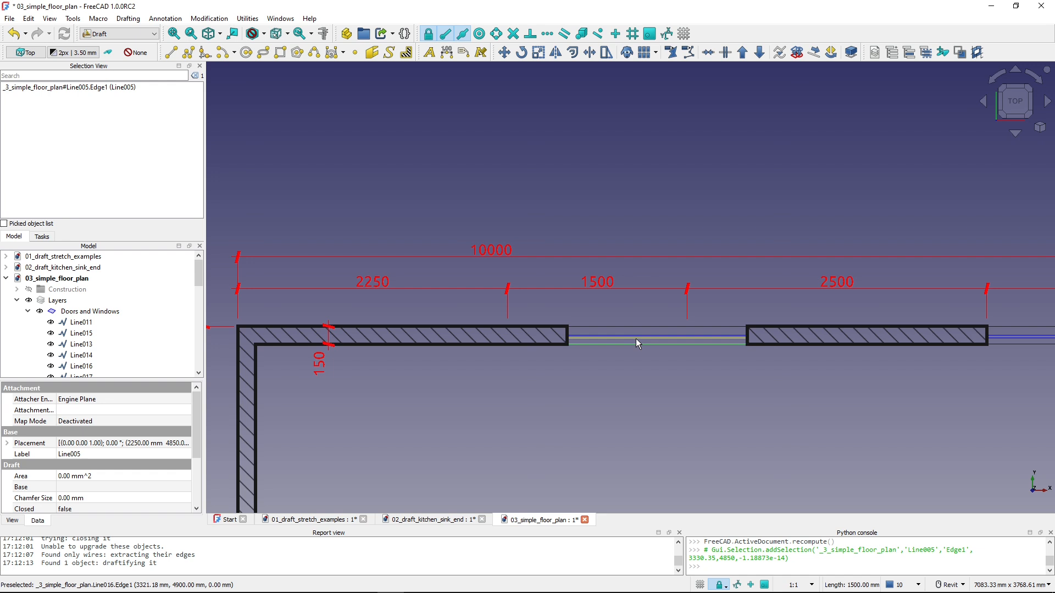
{"action": "left_click", "coordinate": [635, 334]}
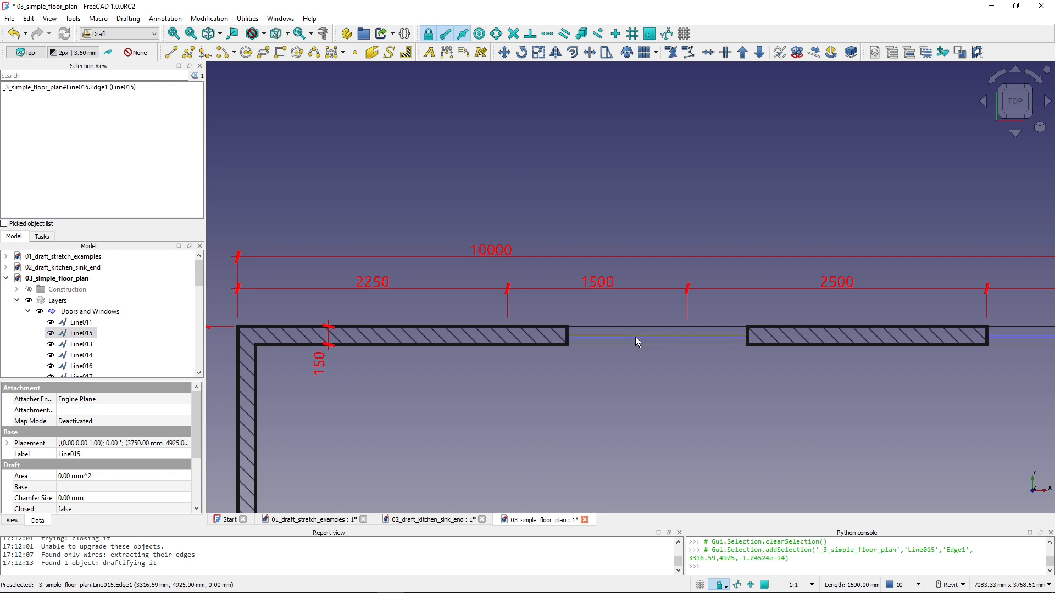
{"action": "left_click", "coordinate": [634, 326]}
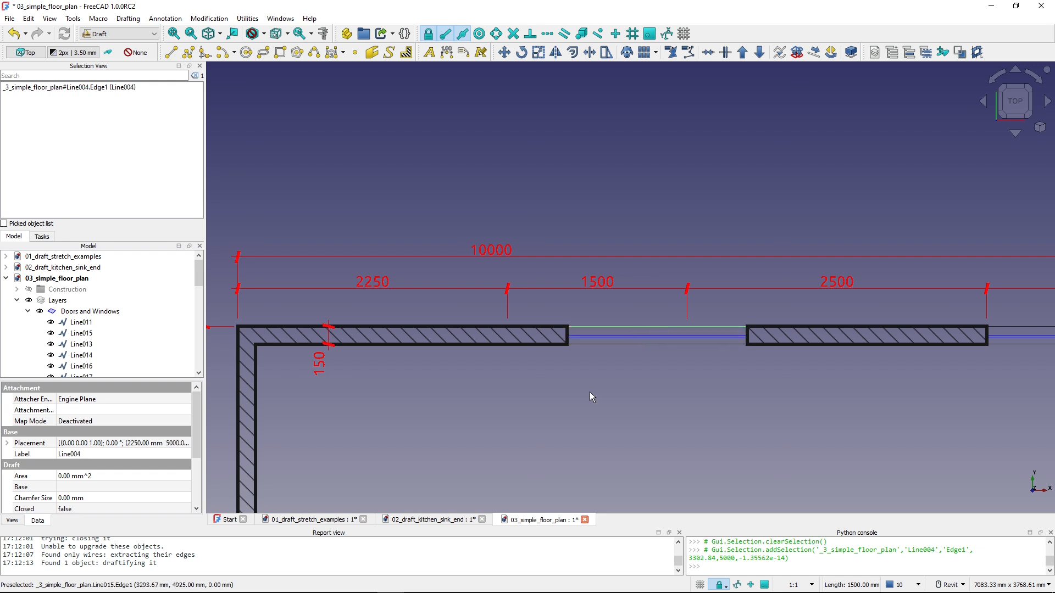
{"action": "left_click", "coordinate": [554, 346]}
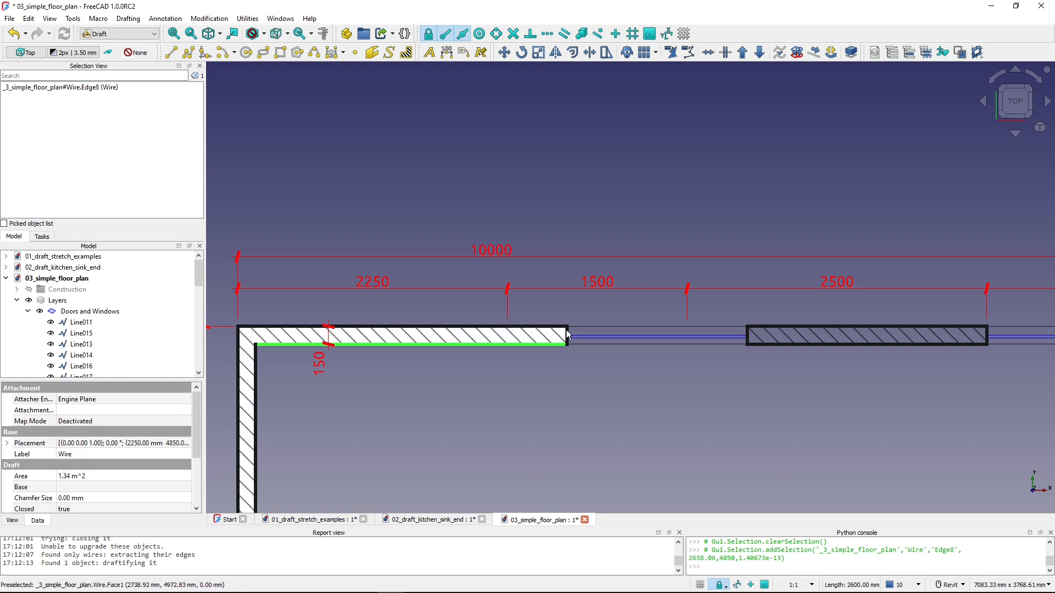
{"action": "left_click", "coordinate": [565, 362]}
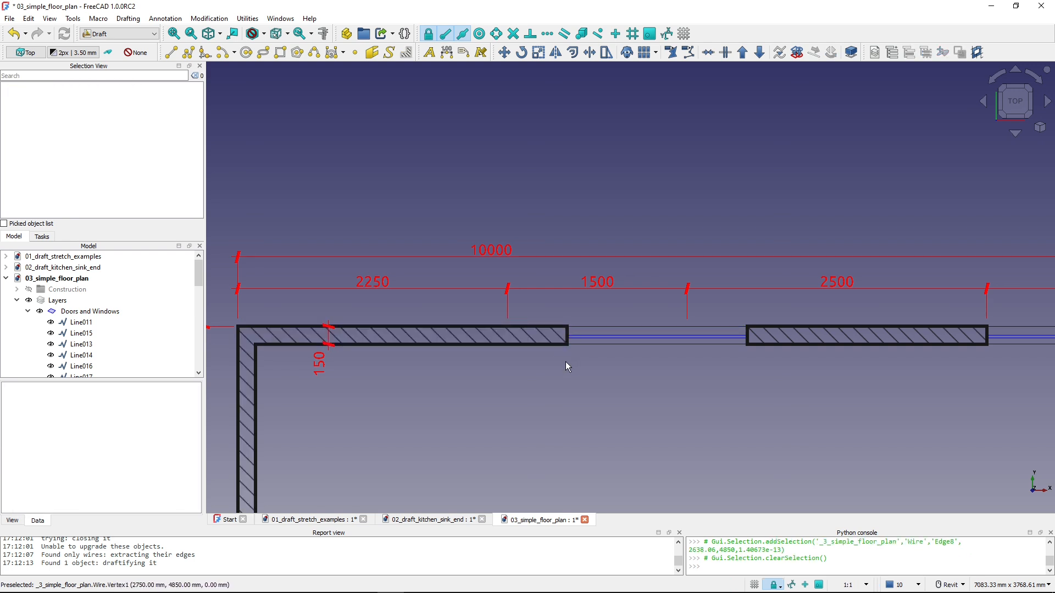
- Edit the upper wall's dimensions, snapping the two endpoints at the first window's old right edge to the shifted opening's right corner
{"action": "left_click", "coordinate": [585, 296]}
{"action": "key", "text": "ctrl"}
{"action": "key", "text": "shift+b"}
{"action": "left_click_drag", "start_coordinate": [724, 309], "coordinate": [464, 279]}
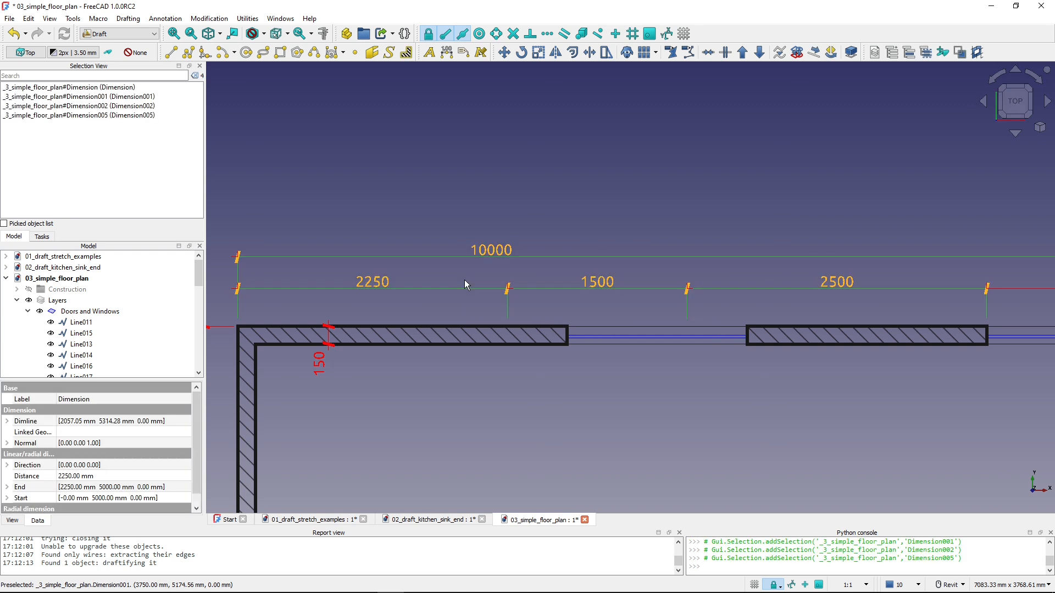
{"action": "left_click", "coordinate": [667, 59]}
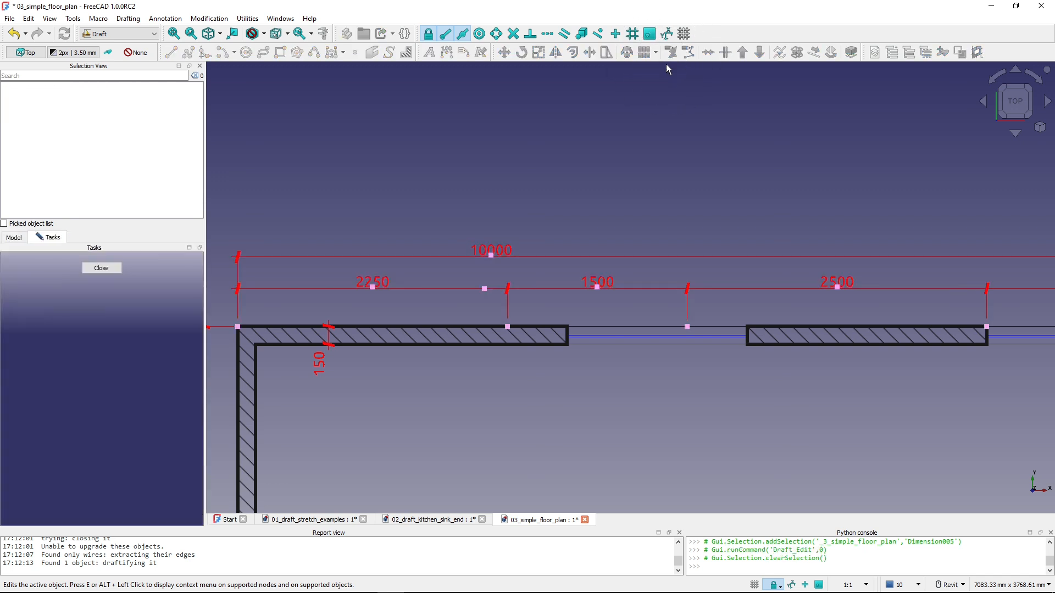
{"action": "left_click", "coordinate": [687, 327]}
{"action": "left_click", "coordinate": [747, 328]}
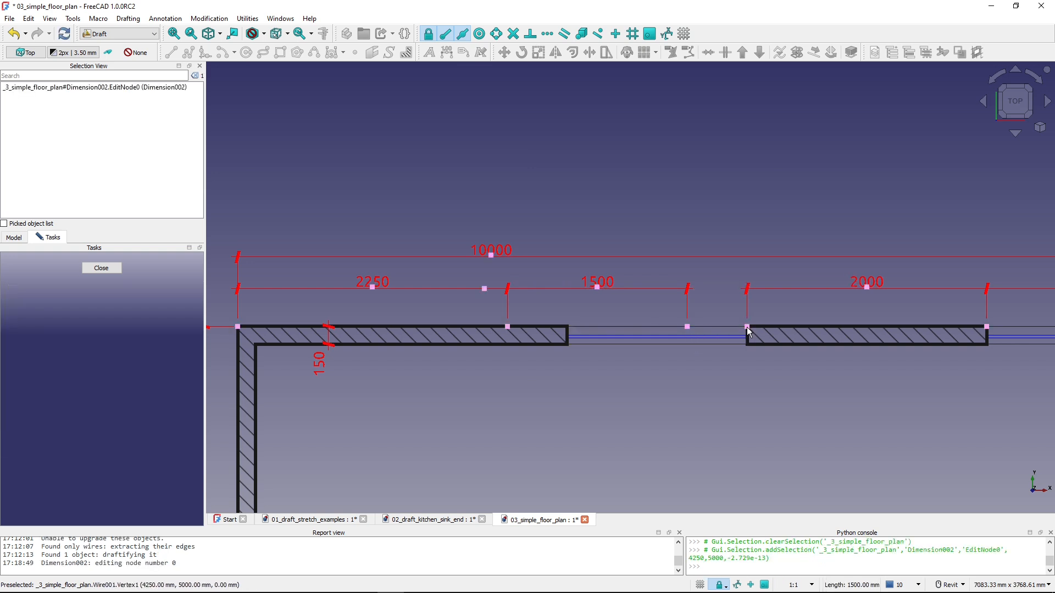
{"action": "left_click", "coordinate": [747, 327]}
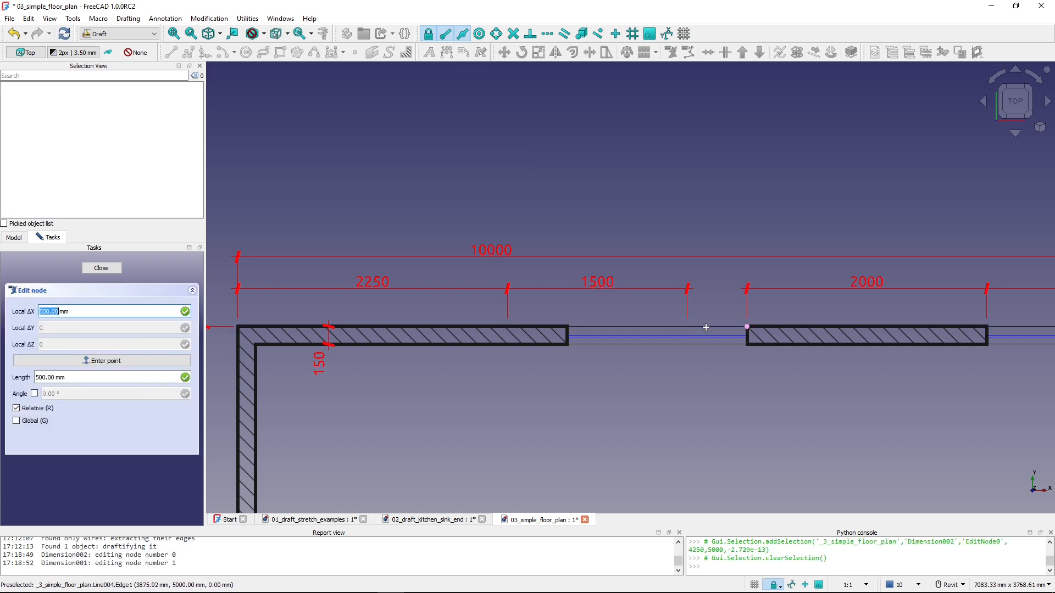
{"action": "left_click", "coordinate": [743, 325]}
- Snap the two dimension endpoints at the first window's old left edge to the shifted opening's left corner and finish editing
{"action": "left_click", "coordinate": [506, 327]}
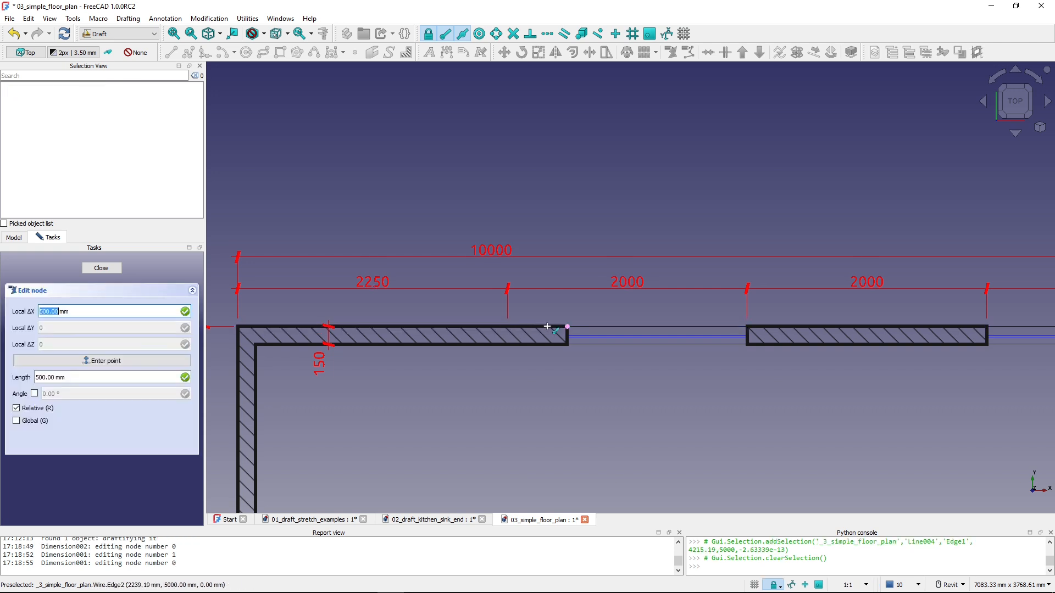
{"action": "left_click", "coordinate": [567, 327]}
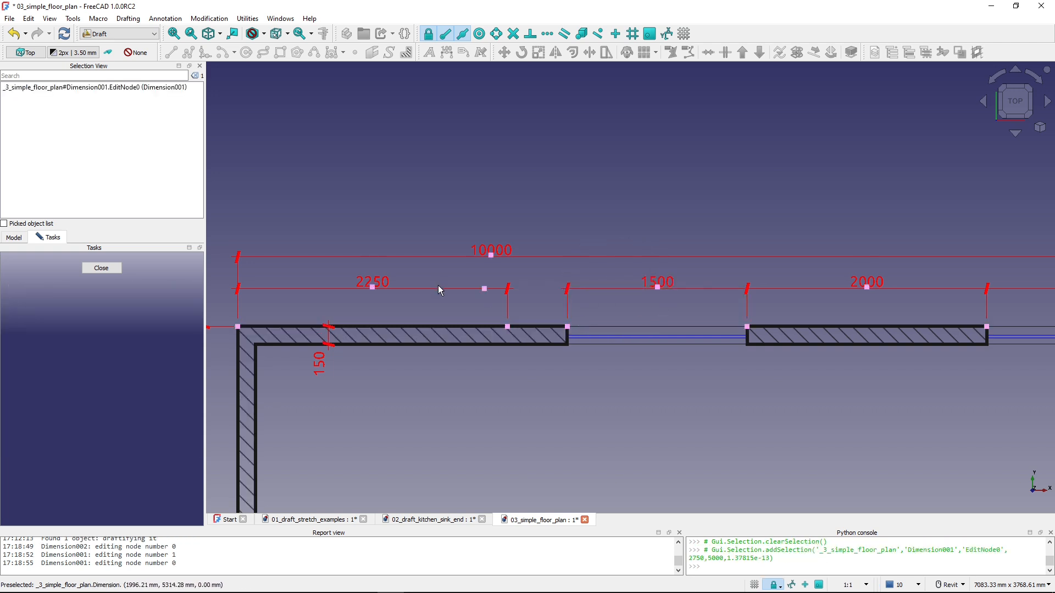
{"action": "left_click", "coordinate": [506, 327]}
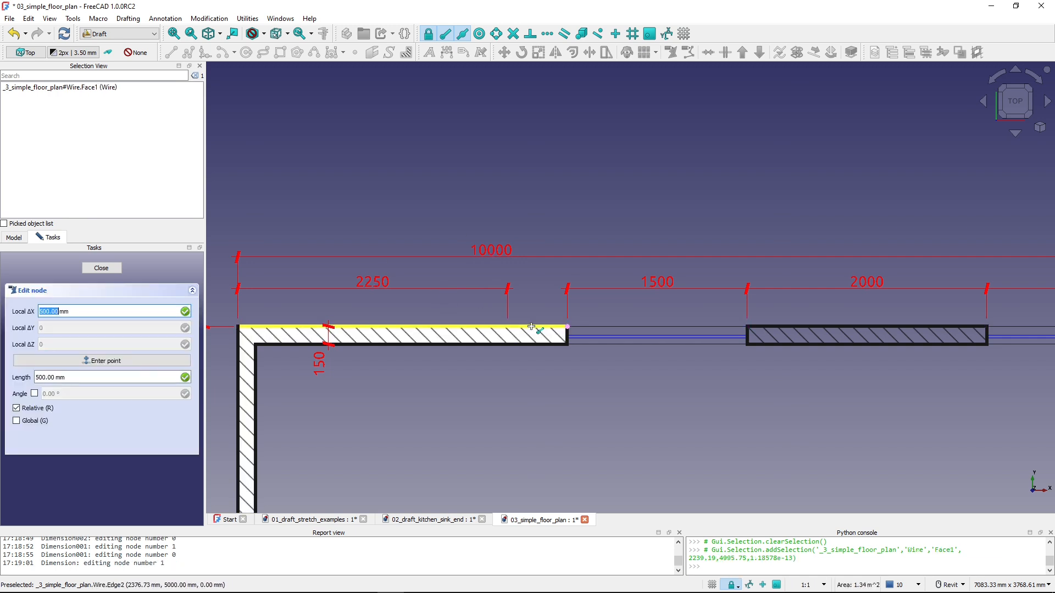
{"action": "left_click", "coordinate": [568, 327]}
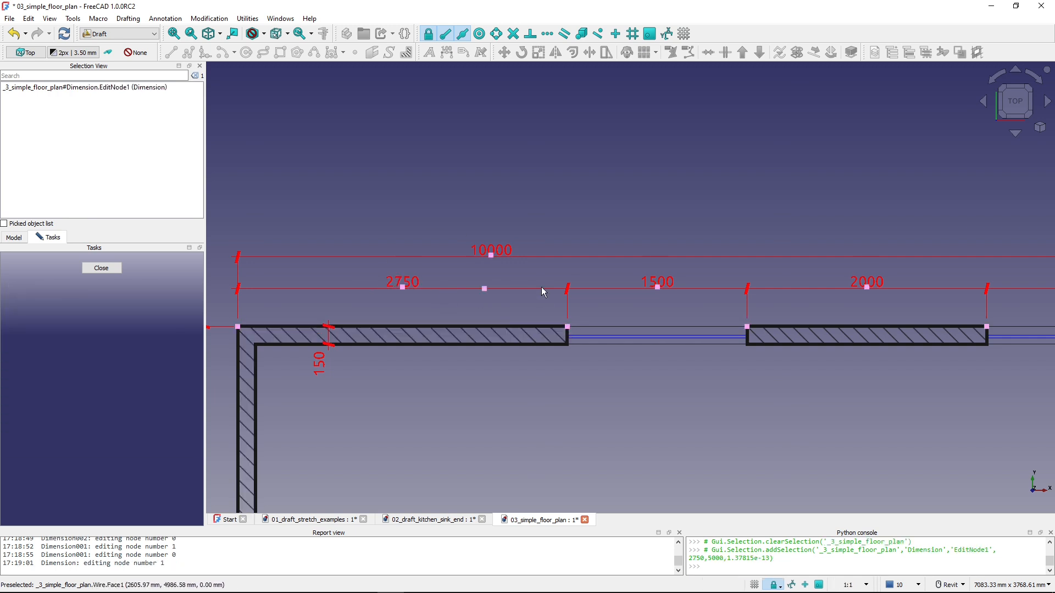
{"action": "left_click", "coordinate": [101, 268]}
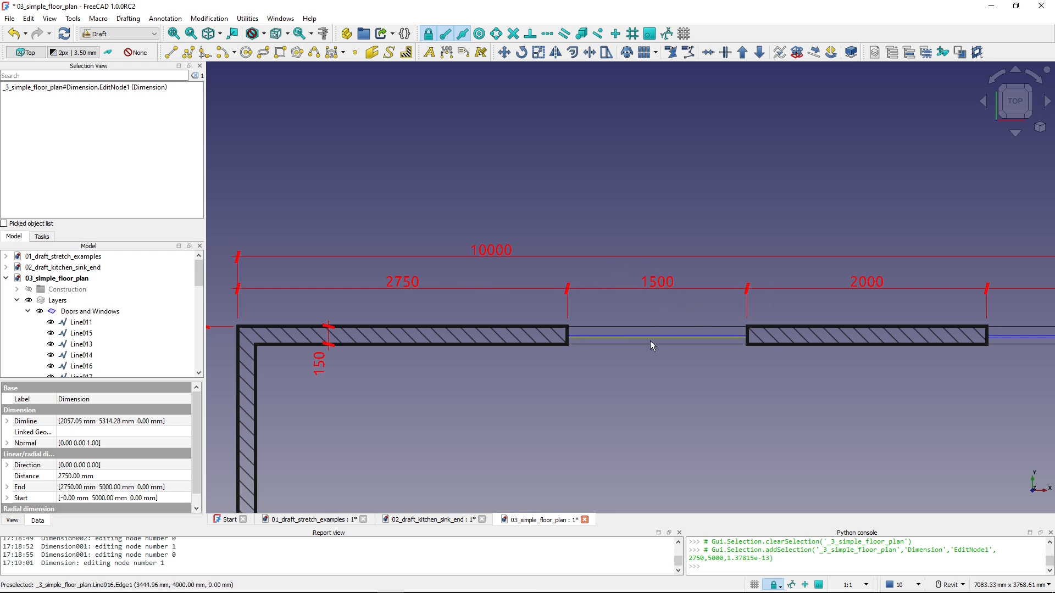
- Stretch the lower wall's door lines and adjoining wall ends 1000 mm along X to shift the door opening right
{"action": "scroll", "coordinate": [724, 357], "scroll_direction": "down", "scroll_amount": 5}
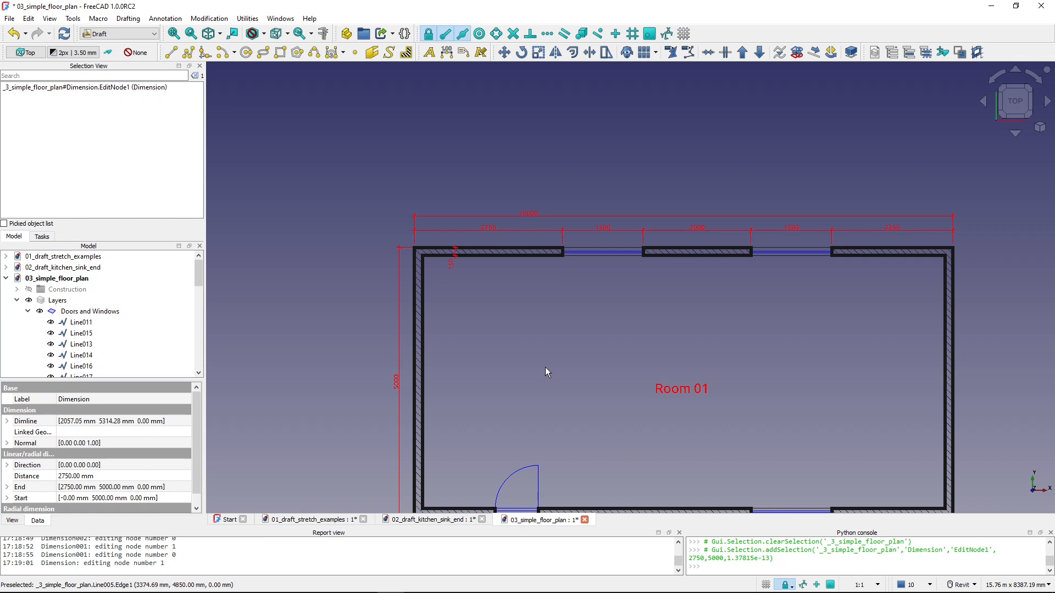
{"action": "middle_click_drag", "start_coordinate": [545, 367], "coordinate": [608, 225]}
{"action": "scroll", "coordinate": [549, 398], "scroll_direction": "up", "scroll_amount": 3}
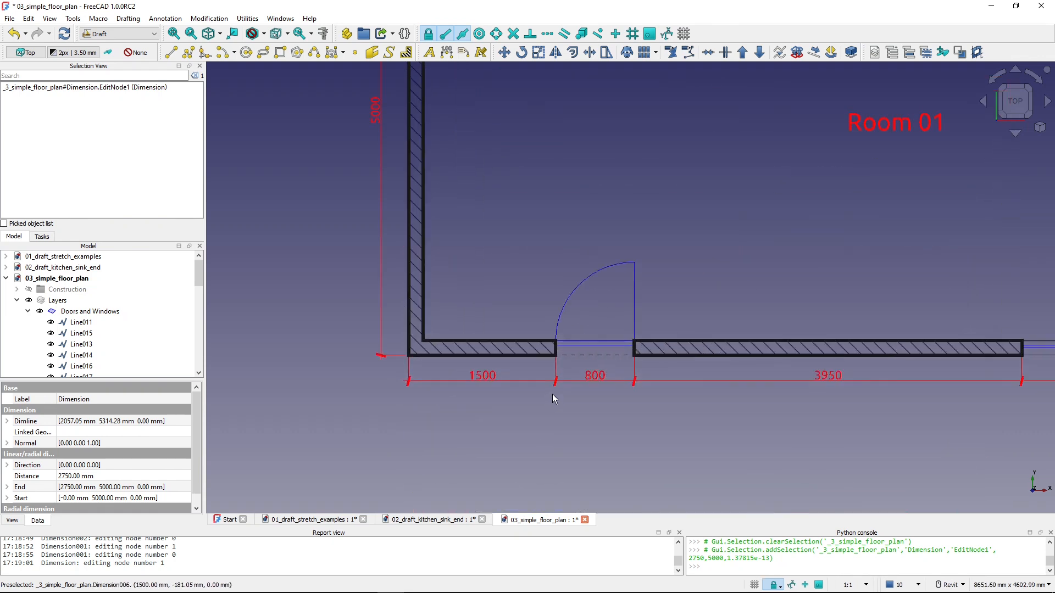
{"action": "scroll", "coordinate": [552, 394], "scroll_direction": "up", "scroll_amount": 5}
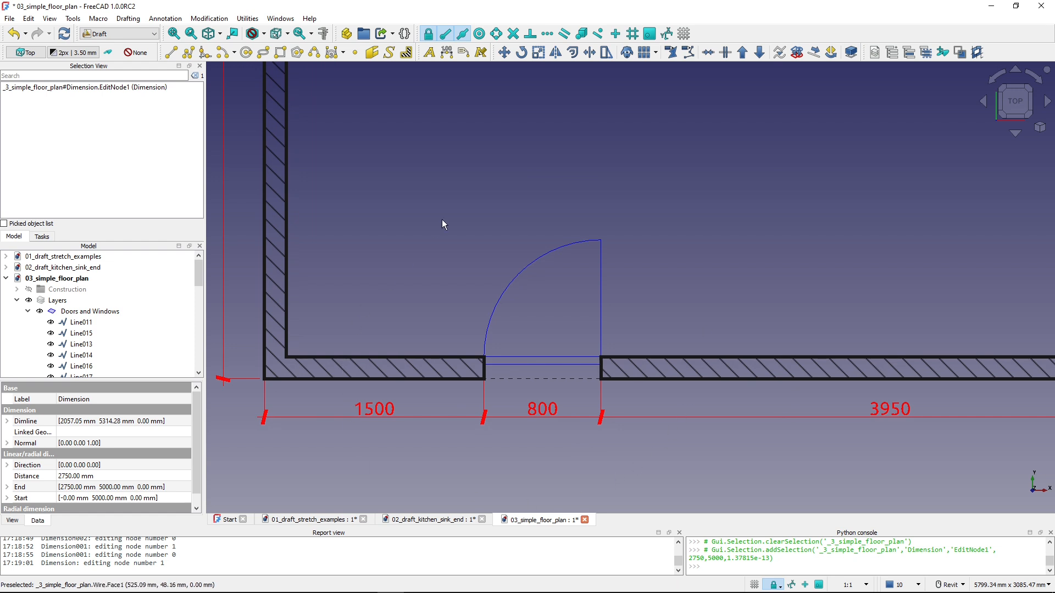
{"action": "middle_click_drag", "start_coordinate": [656, 443], "coordinate": [647, 442]}
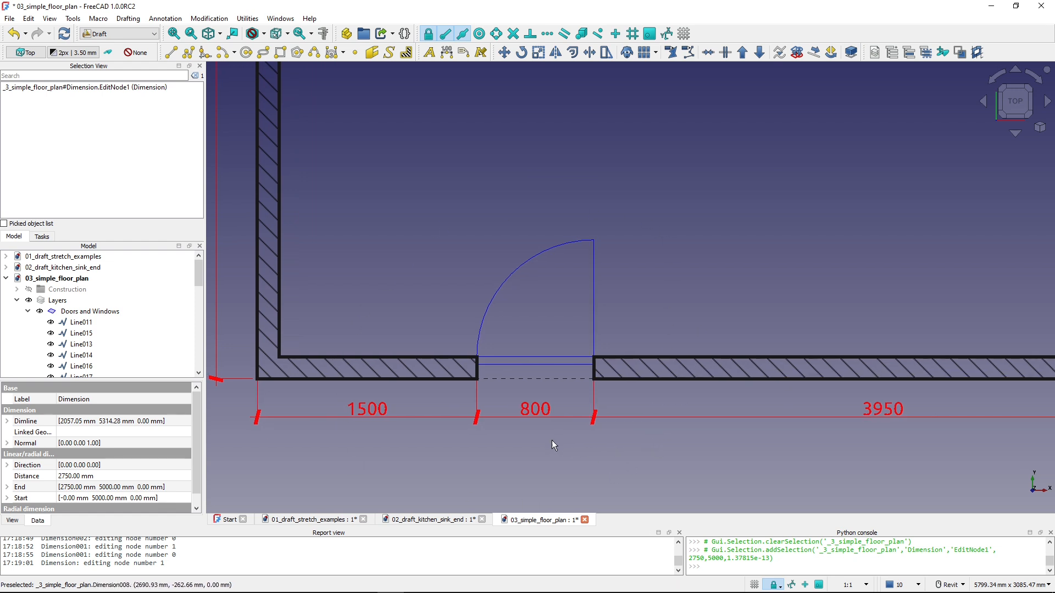
{"action": "left_click", "coordinate": [798, 446]}
{"action": "key", "text": "s"}
{"action": "key", "text": "h"}
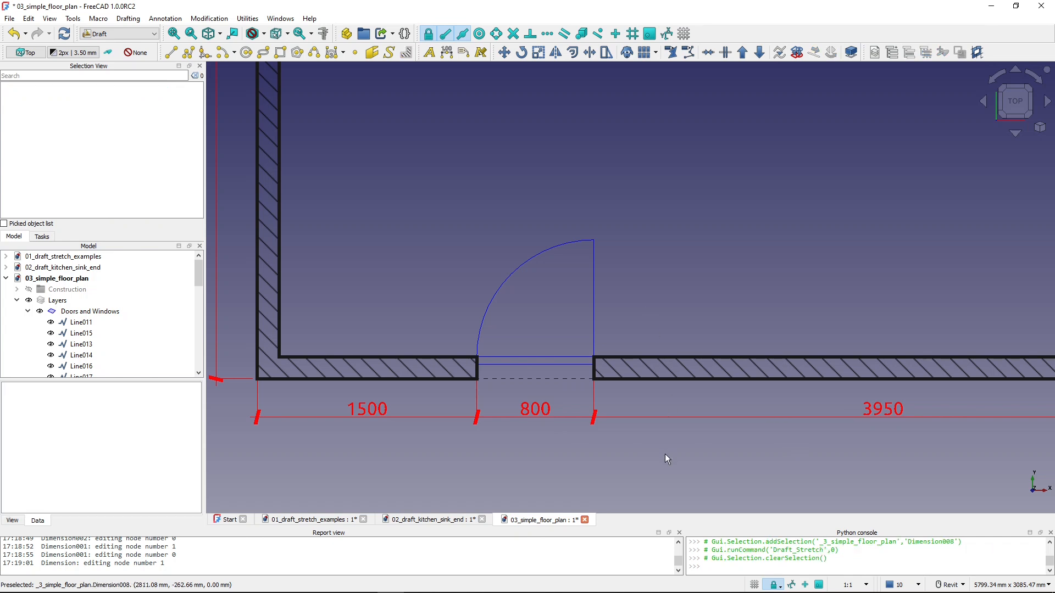
{"action": "key", "text": "shift+b"}
{"action": "left_click_drag", "start_coordinate": [665, 454], "coordinate": [416, 209]}
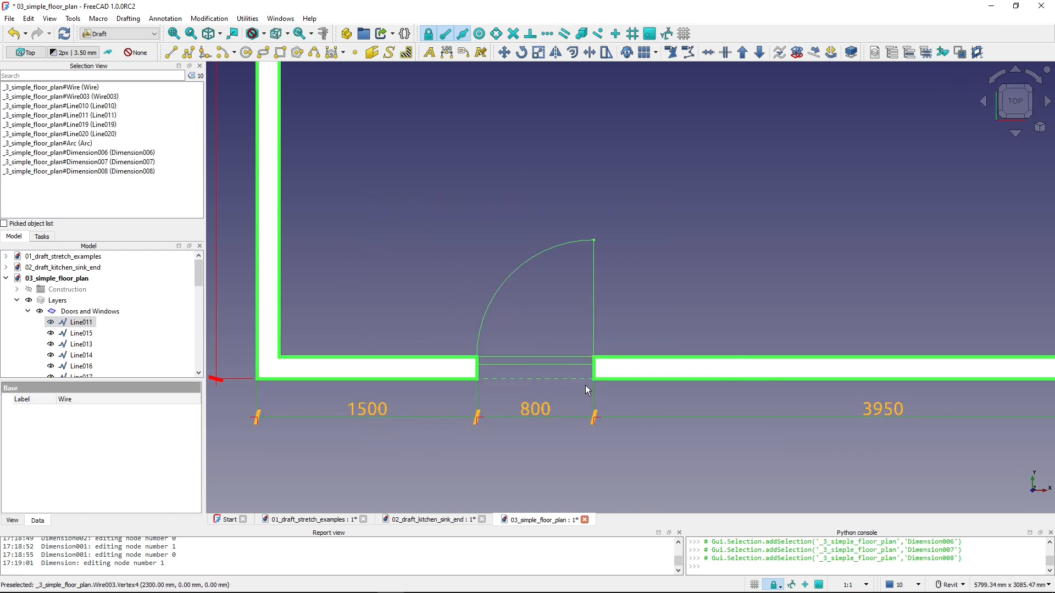
{"action": "left_click", "coordinate": [602, 55]}
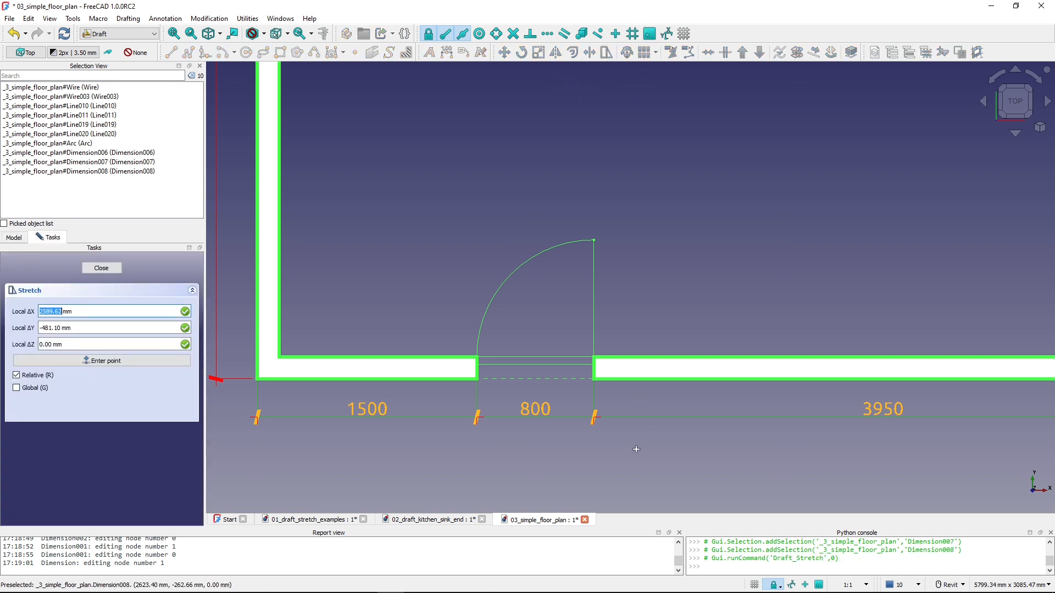
{"action": "left_click", "coordinate": [631, 453]}
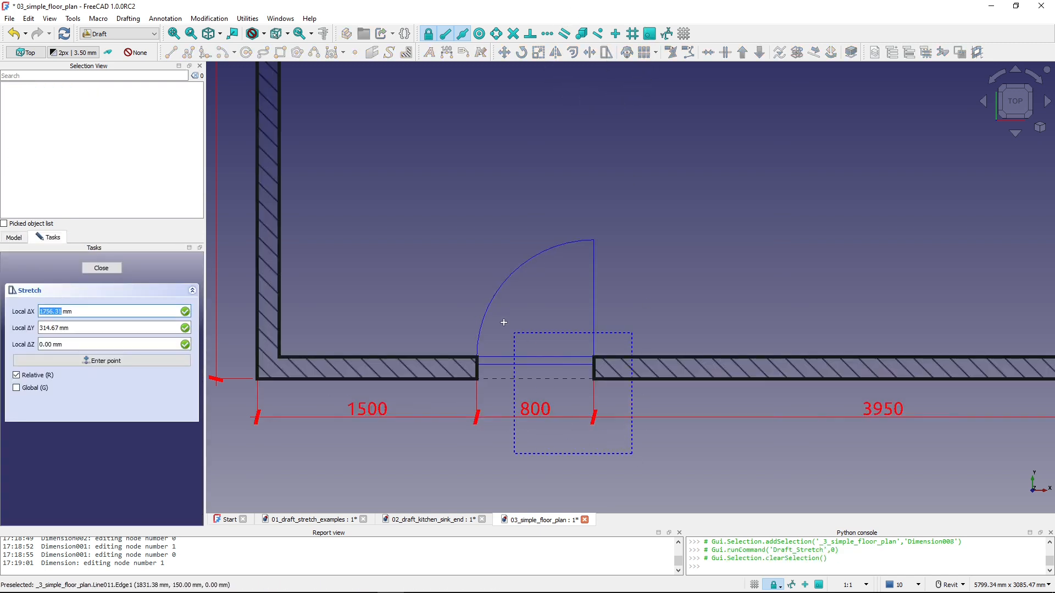
{"action": "left_click", "coordinate": [441, 216]}
{"action": "left_click", "coordinate": [541, 166]}
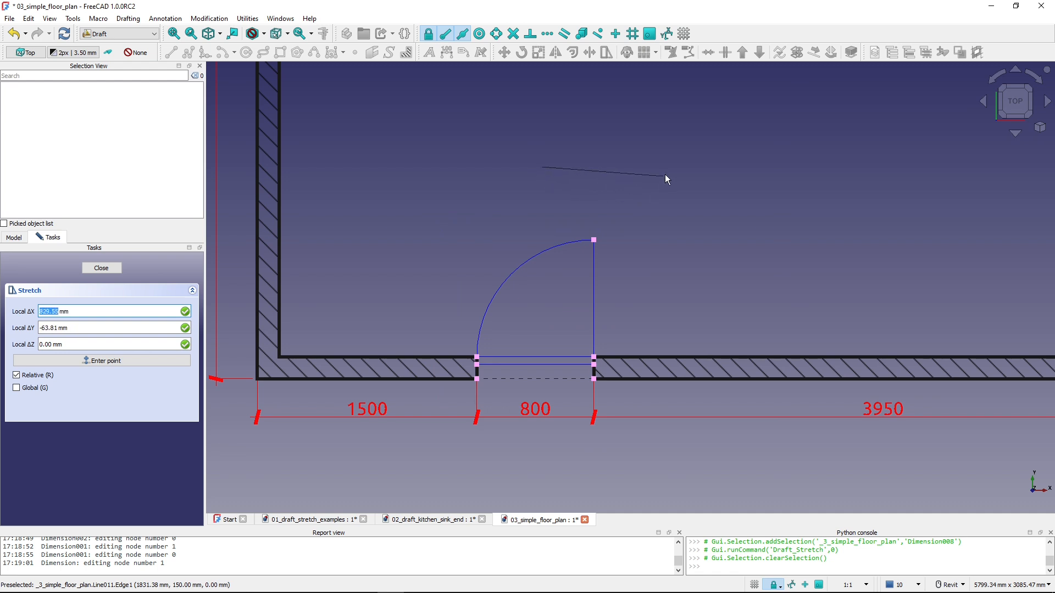
{"action": "key", "text": "x"}
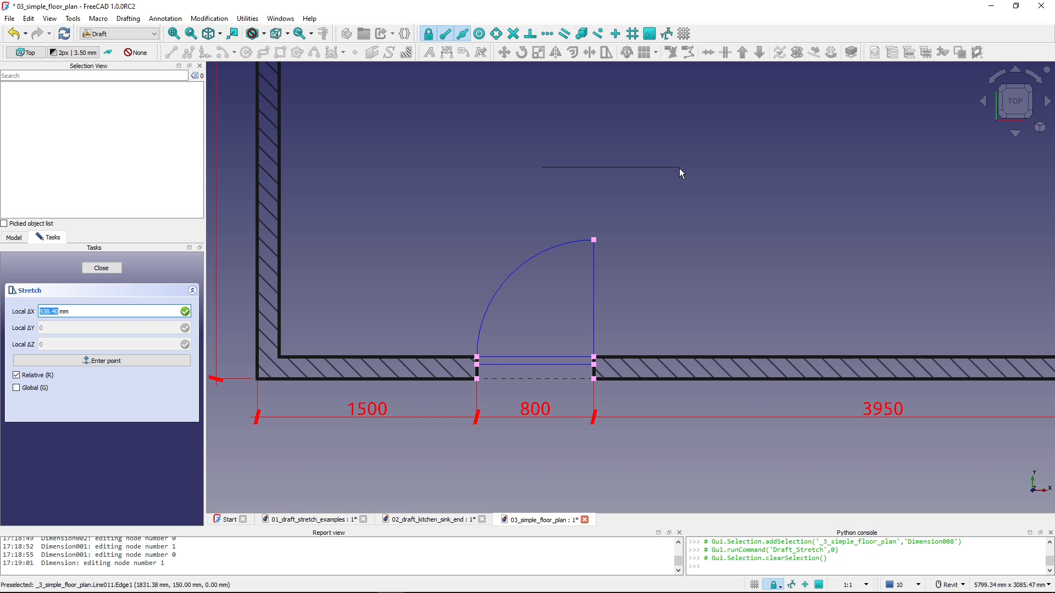
{"action": "type", "text": "1000"}
{"action": "key", "text": "Return"}
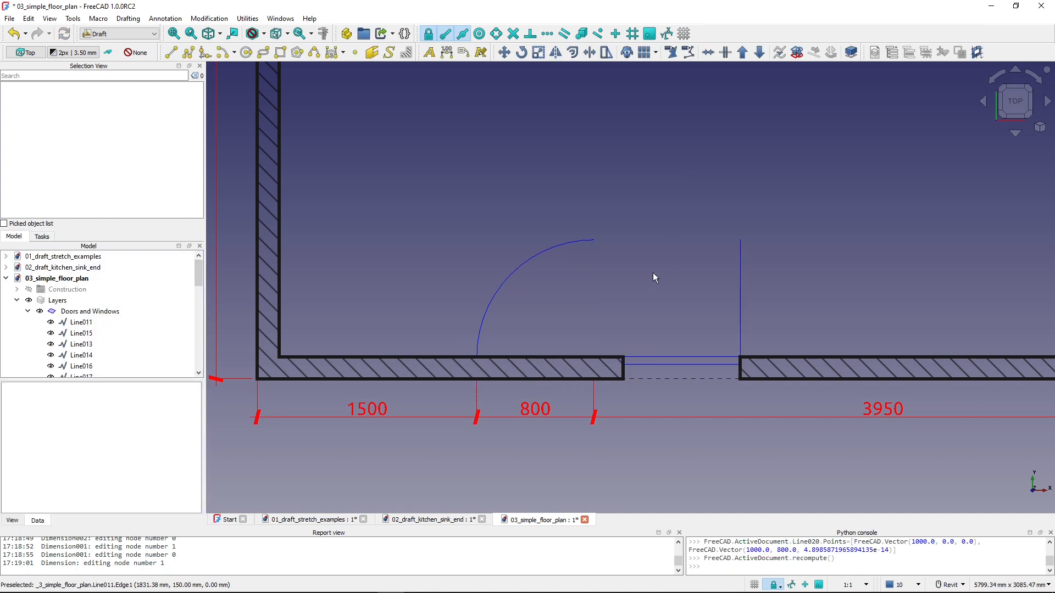
- Move the door's detached swing arc 1000 mm along X to the shifted opening
{"action": "left_click", "coordinate": [541, 257]}
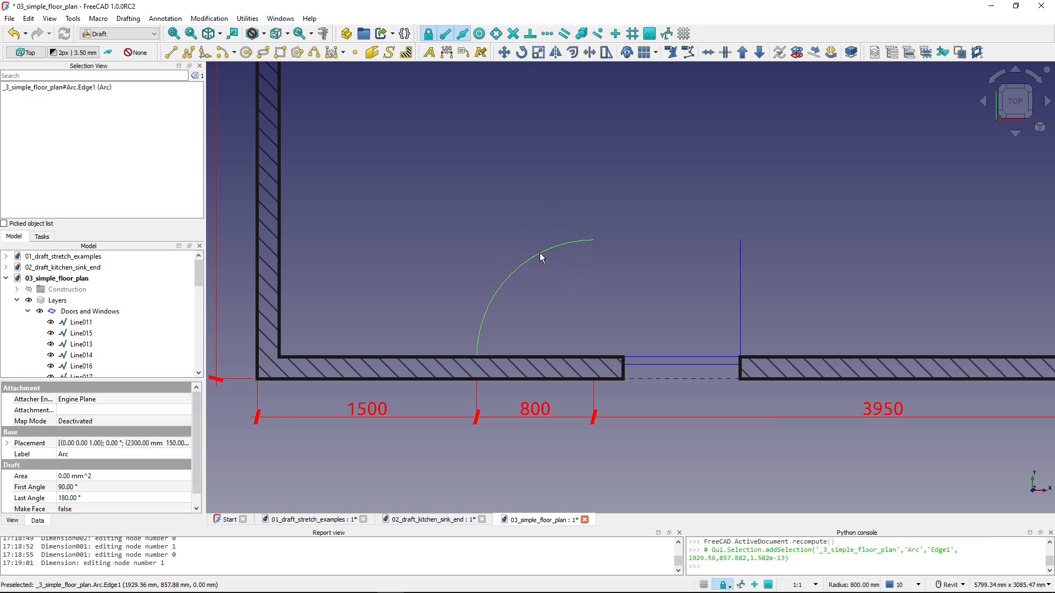
{"action": "left_click", "coordinate": [503, 52]}
{"action": "left_click", "coordinate": [522, 193]}
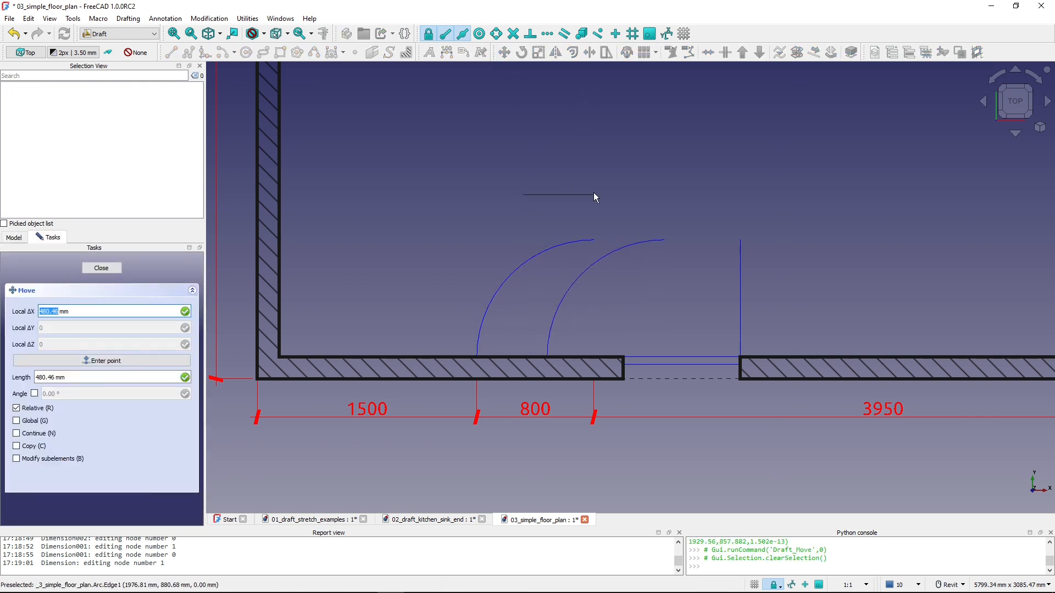
{"action": "type", "text": "1000"}
{"action": "key", "text": "Return"}
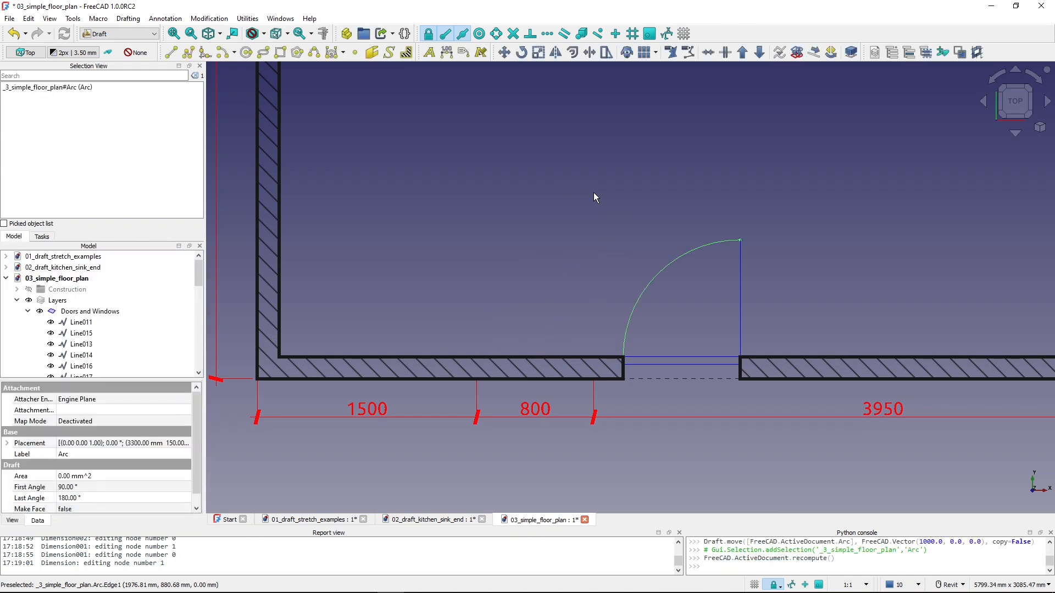
- Edit the three lower wall dimensions around the door, snapping the two endpoints at its old right edge to the shifted opening's right corner
{"action": "left_click", "coordinate": [618, 437]}
{"action": "key", "text": "shift+b"}
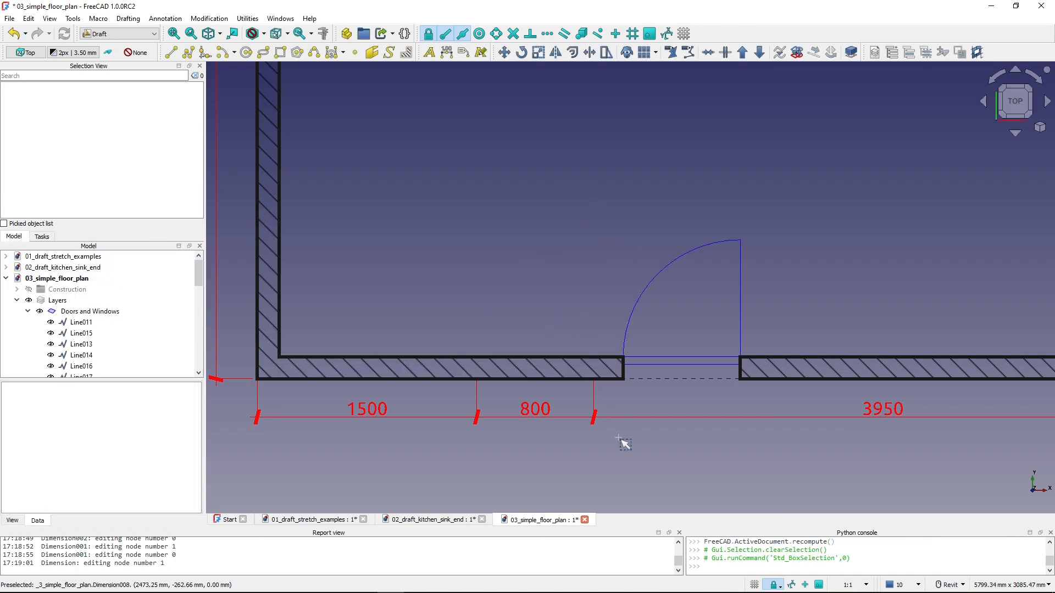
{"action": "left_click_drag", "start_coordinate": [618, 437], "coordinate": [440, 404]}
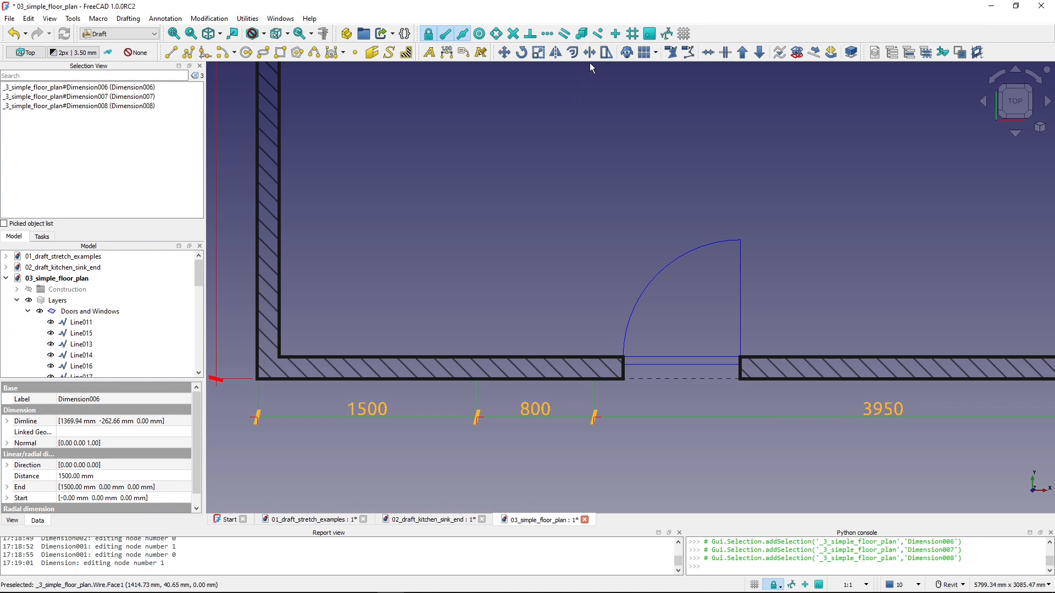
{"action": "left_click", "coordinate": [671, 53]}
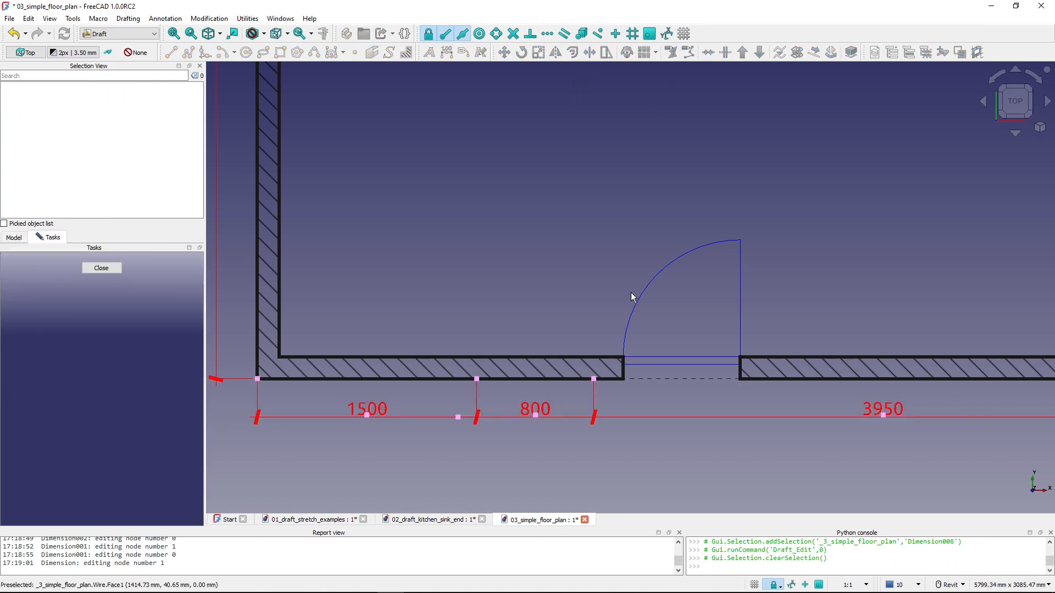
{"action": "left_click", "coordinate": [593, 379]}
{"action": "left_click", "coordinate": [740, 379]}
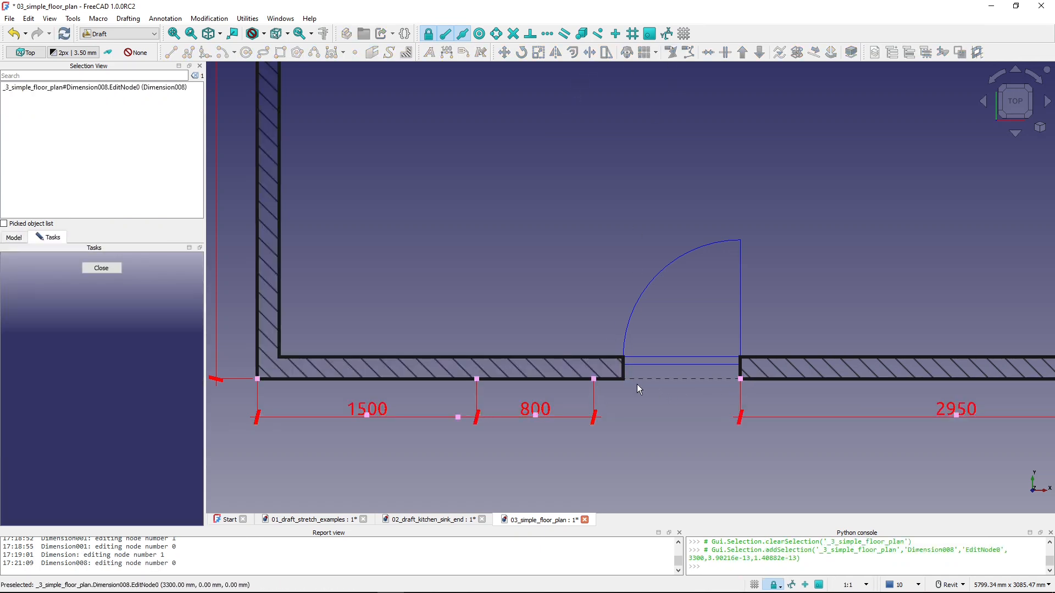
{"action": "left_click", "coordinate": [593, 379]}
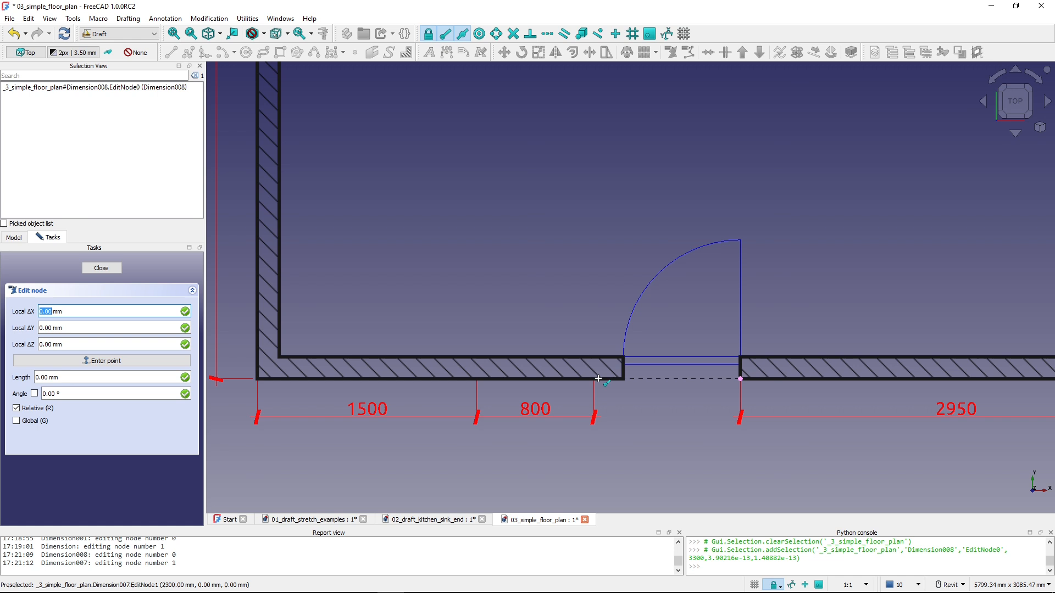
{"action": "left_click", "coordinate": [736, 384]}
- Snap the two dimension endpoints at the door's old left edge to the shifted opening's left corner and finish editing
{"action": "left_click", "coordinate": [477, 378]}
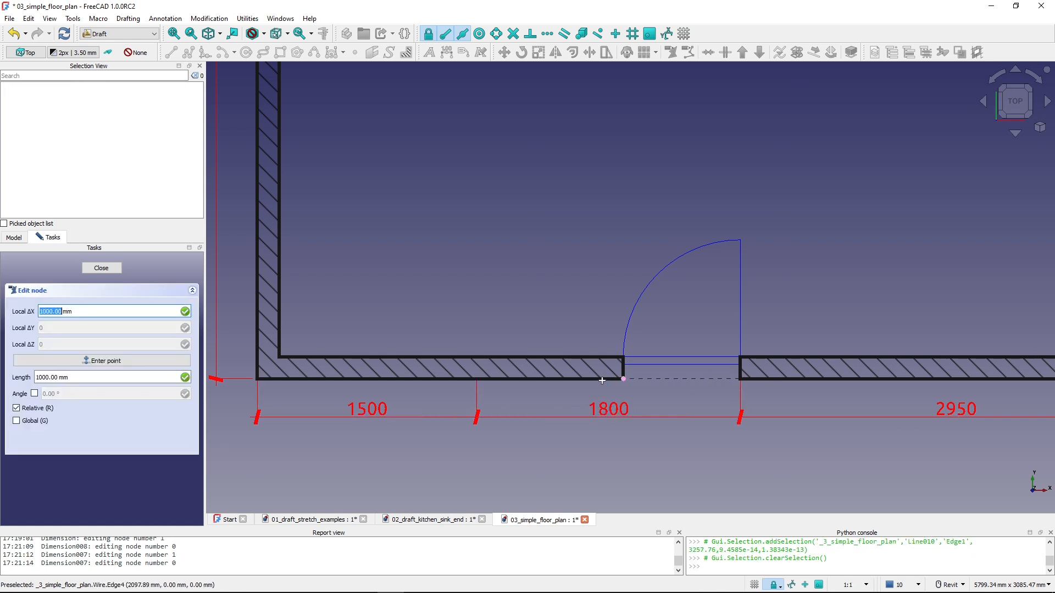
{"action": "left_click", "coordinate": [622, 378]}
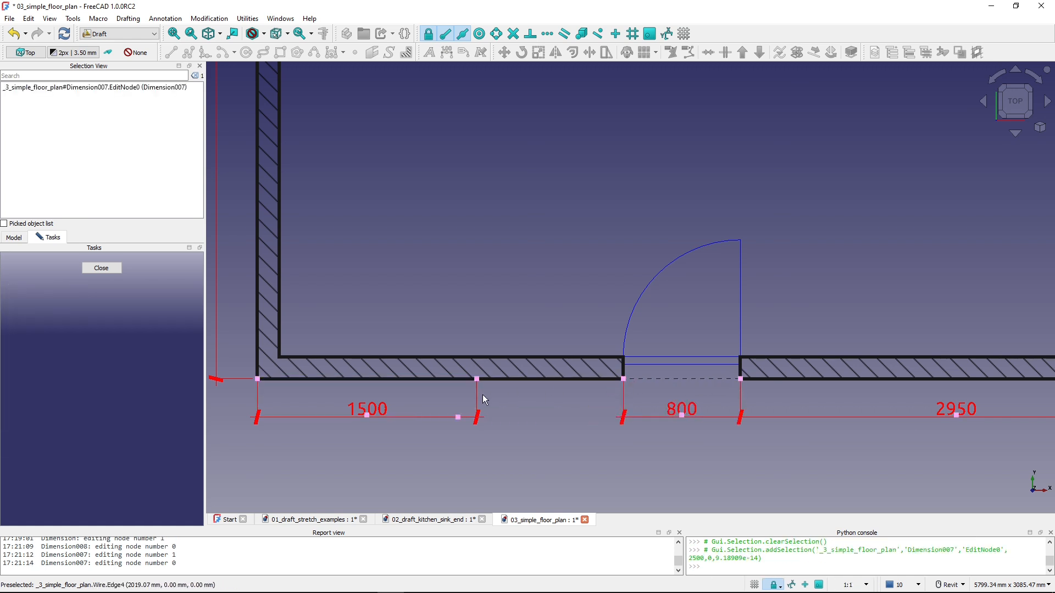
{"action": "left_click", "coordinate": [476, 378]}
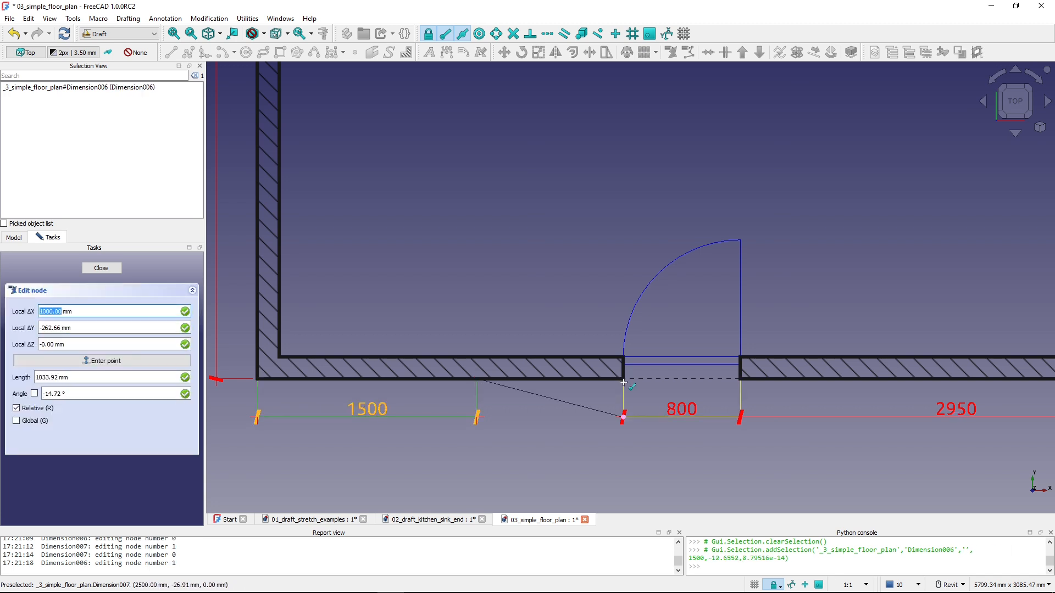
{"action": "left_click", "coordinate": [623, 379]}
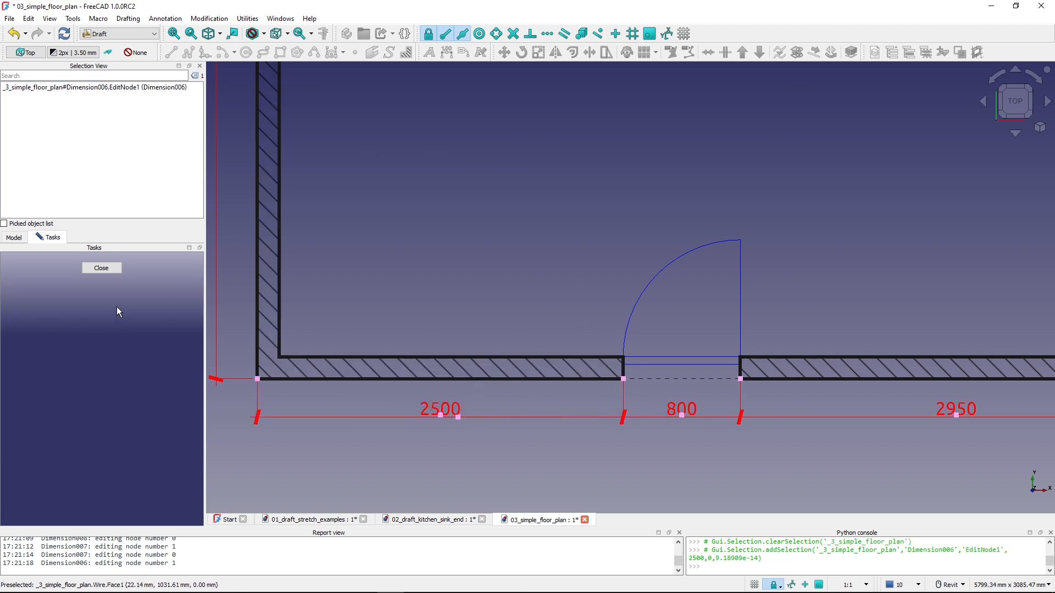
{"action": "left_click", "coordinate": [101, 269]}
{"action": "scroll", "coordinate": [556, 274], "scroll_direction": "down", "scroll_amount": 5}
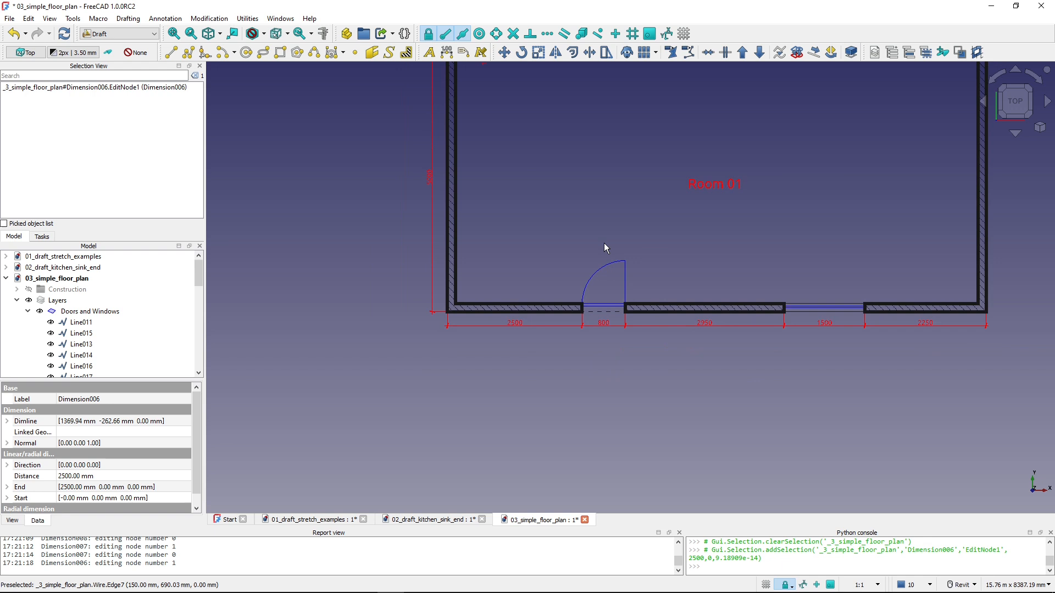
{"action": "middle_click_drag", "start_coordinate": [521, 293], "coordinate": [505, 321]}
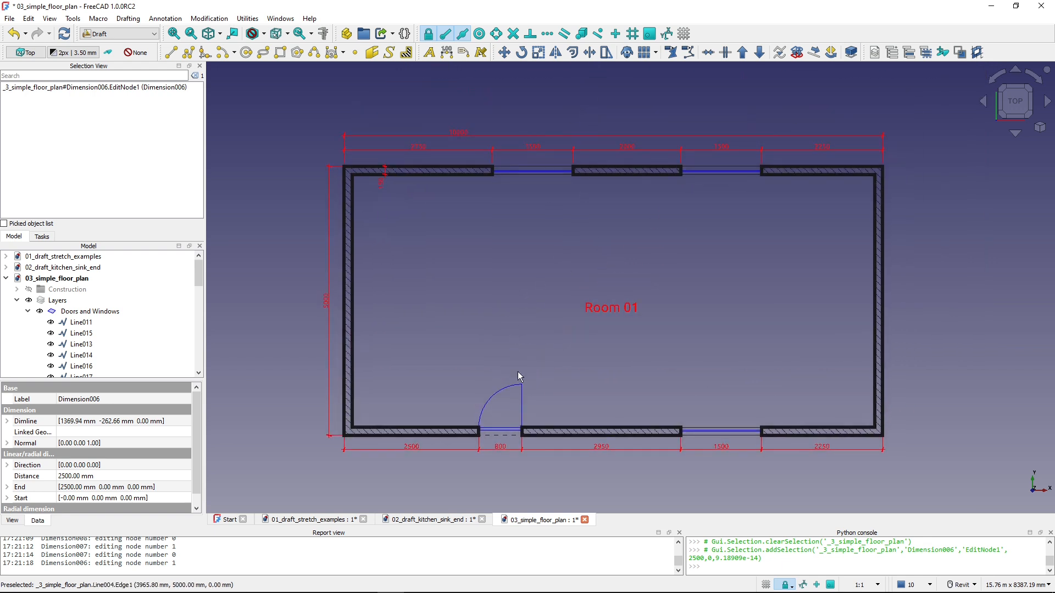
{"action": "left_click", "coordinate": [605, 52]}
{"action": "left_click", "coordinate": [499, 58]}
{"action": "left_click", "coordinate": [636, 379]}
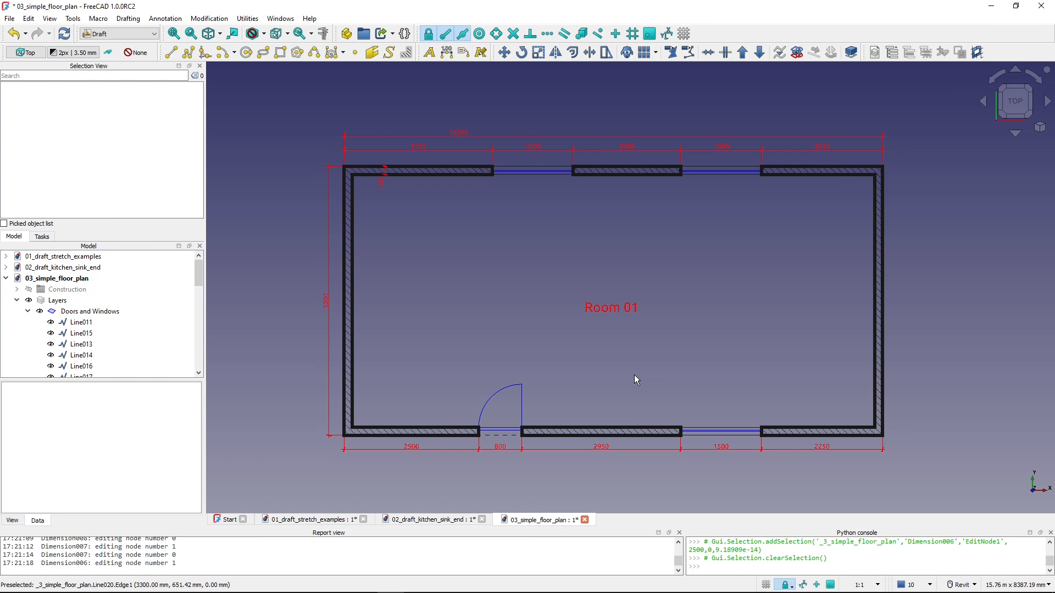